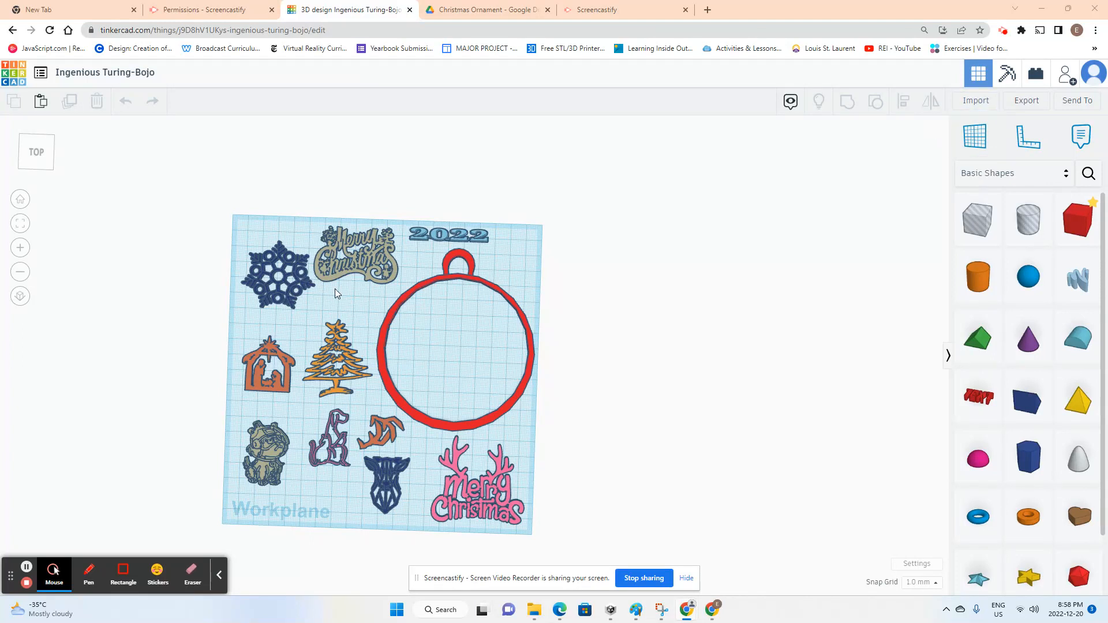
- Switch to Google Drive to view the STL files in the Christmas Ornament folder, and return to the Tinkercad design
click(485, 11)
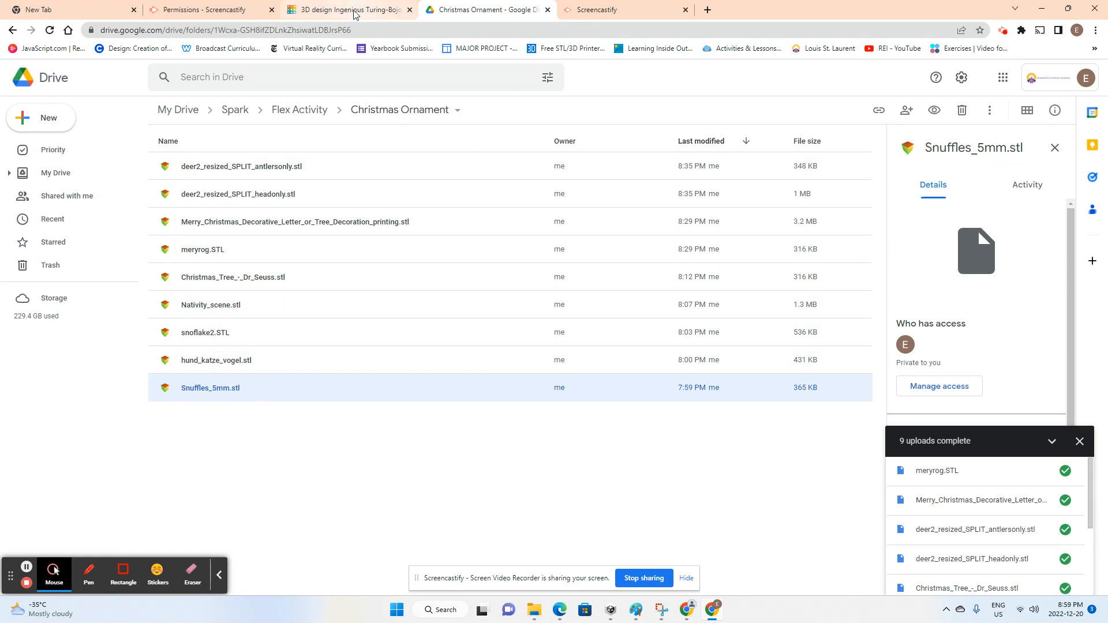
mouse_move(354, 14)
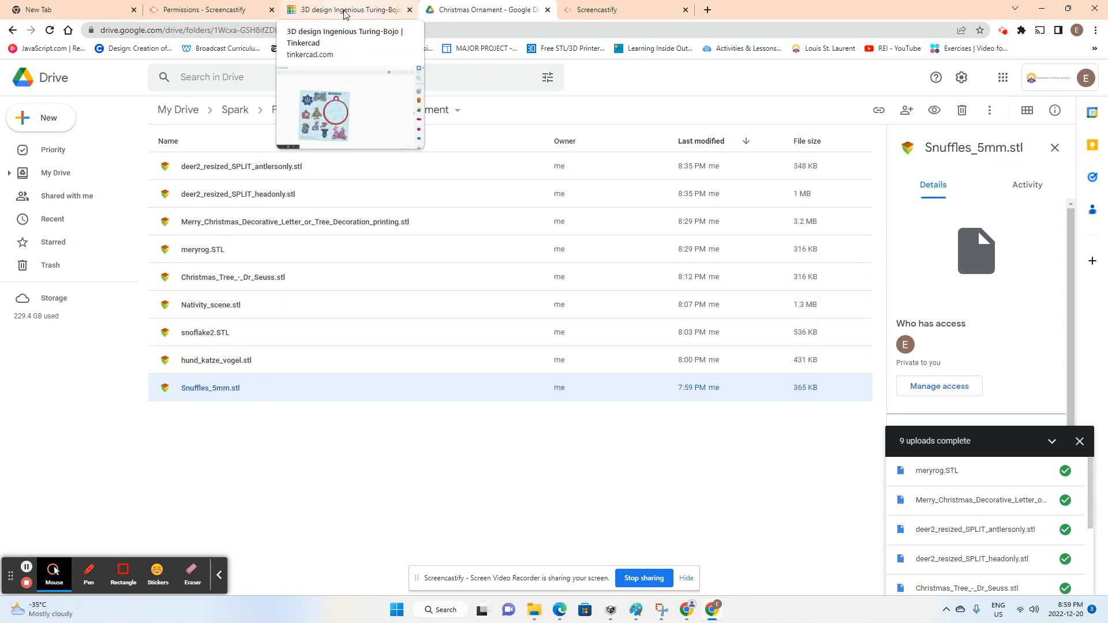
click(344, 11)
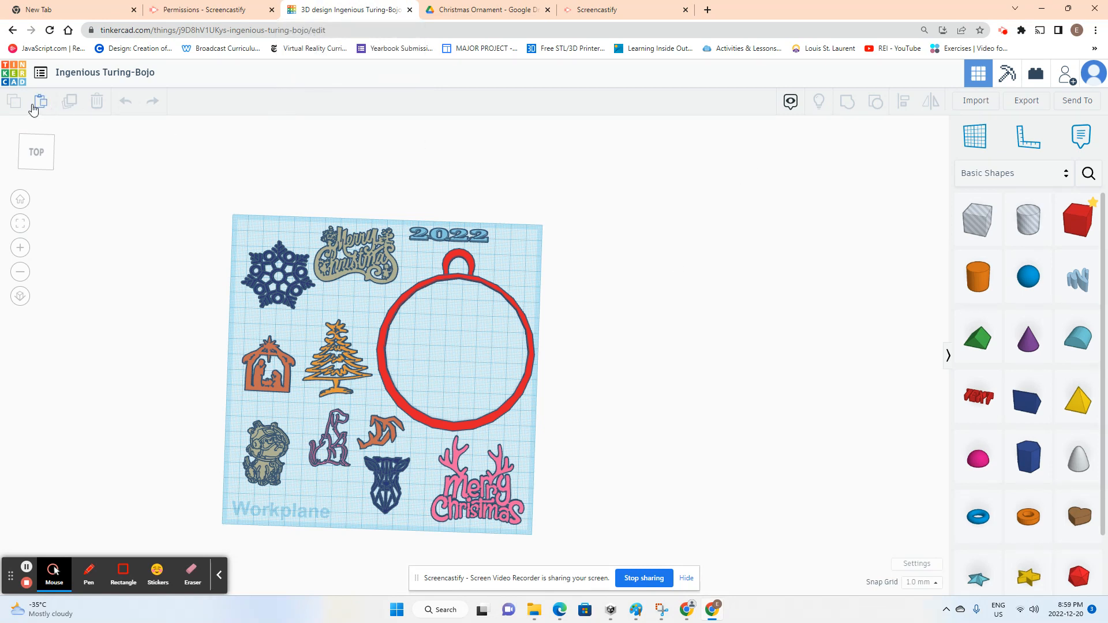
- Leave the current design for the dashboard and create a new 3D design
click(20, 79)
click(1060, 152)
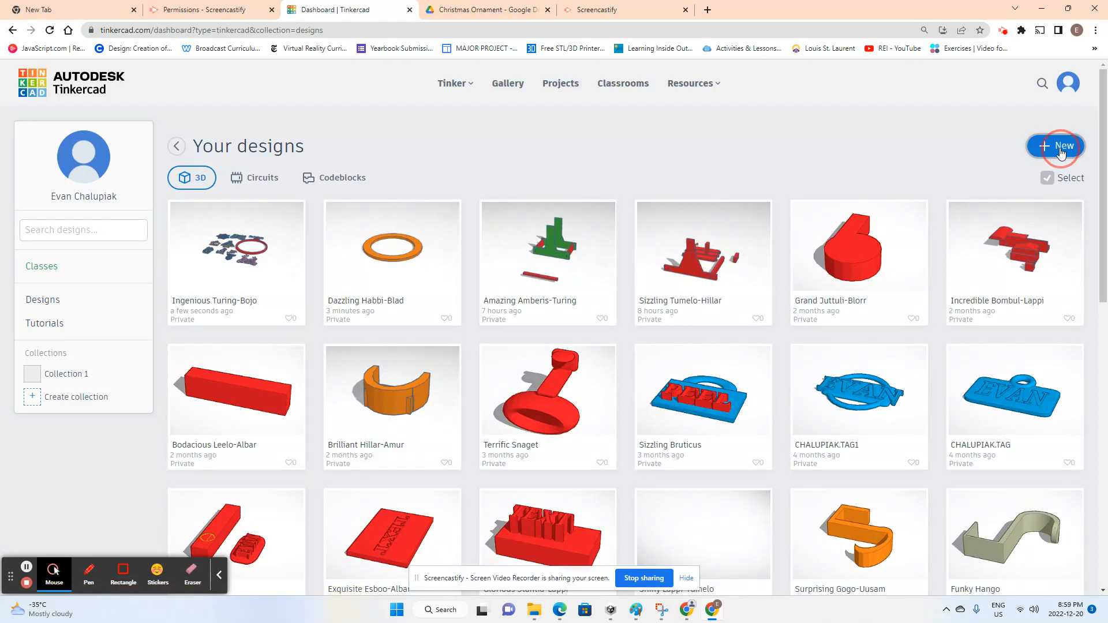
click(1026, 180)
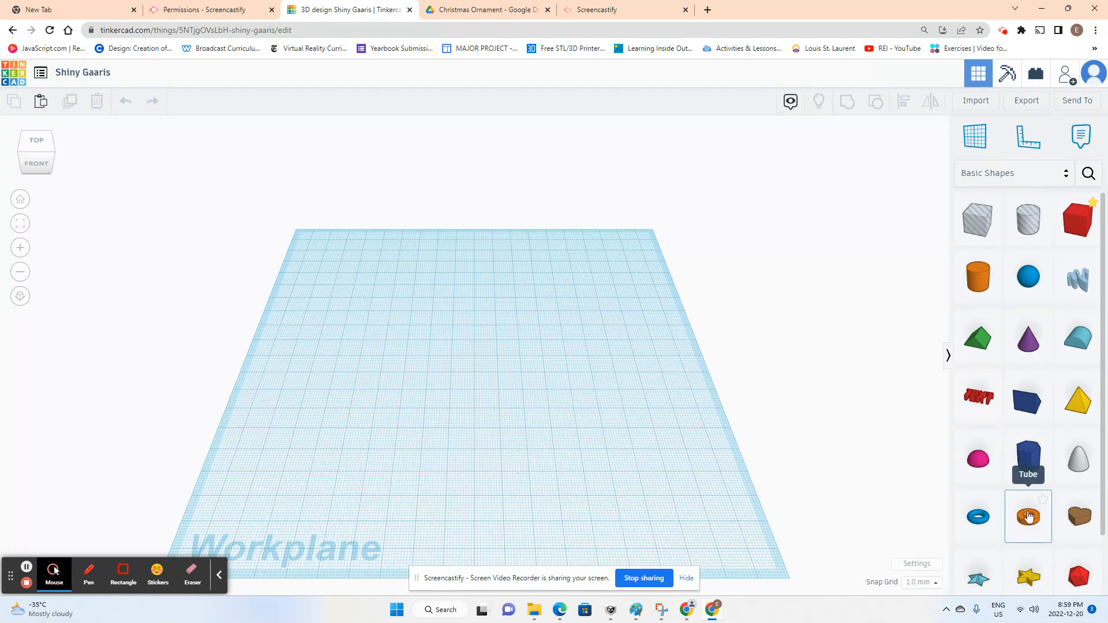
- Place a solid cylinder near the middle of the workplane and set its base to 100 by 100 mm
drag(978, 283, 490, 348)
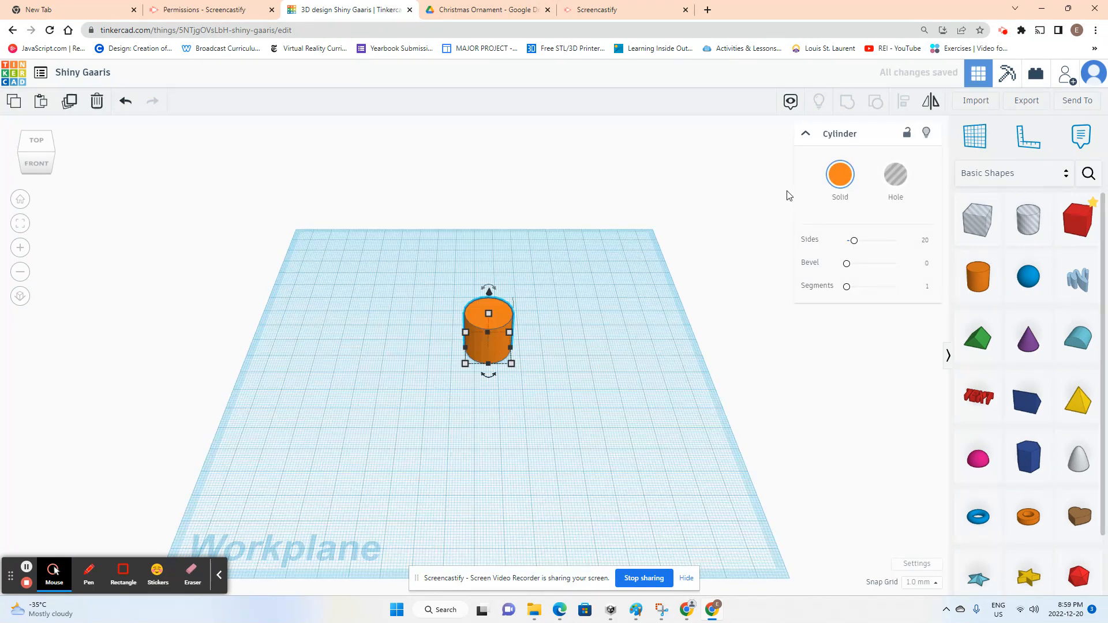
mouse_move(511, 363)
click(488, 406)
text(100)
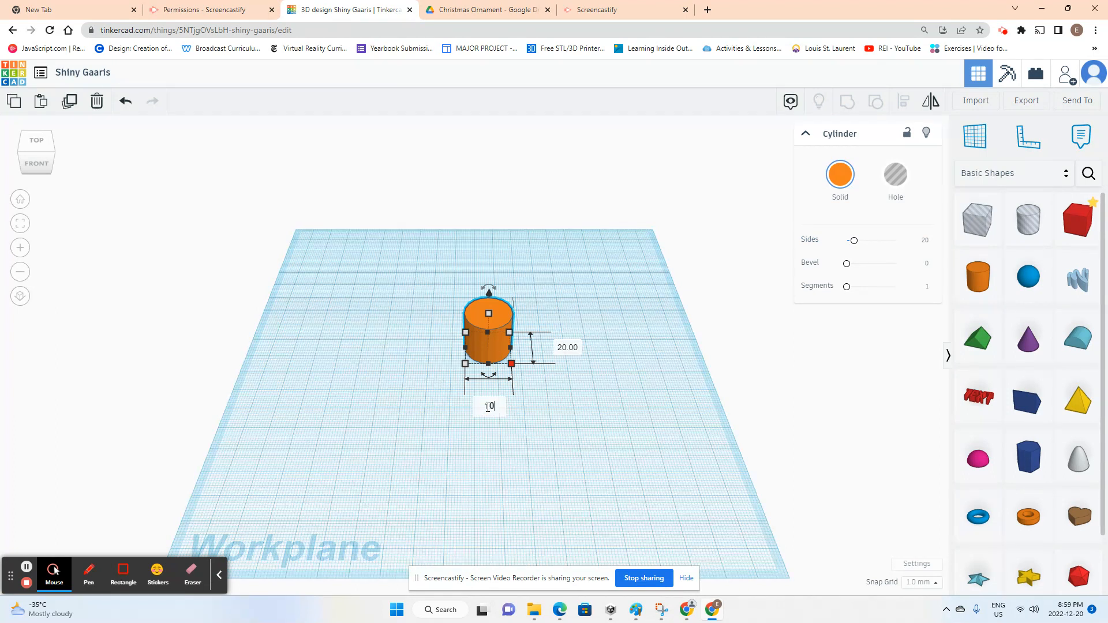
click(559, 348)
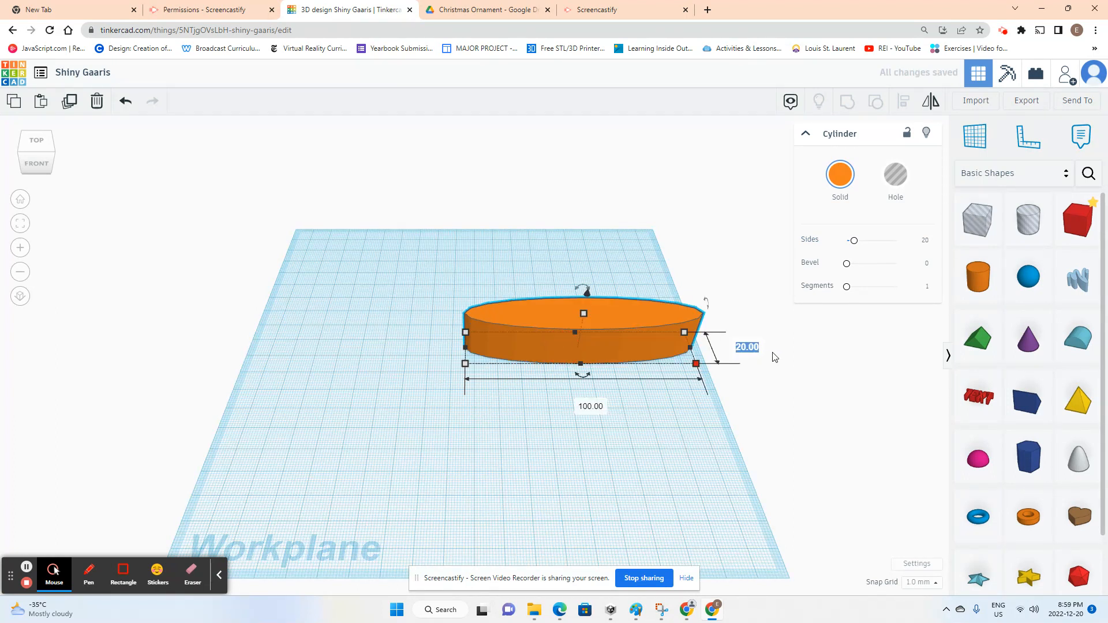
text(100)
key(Return)
- Set the cylinder's height to 3.6 mm
middle_drag(600, 368, 554, 326)
click(559, 333)
click(610, 355)
text(3.6)
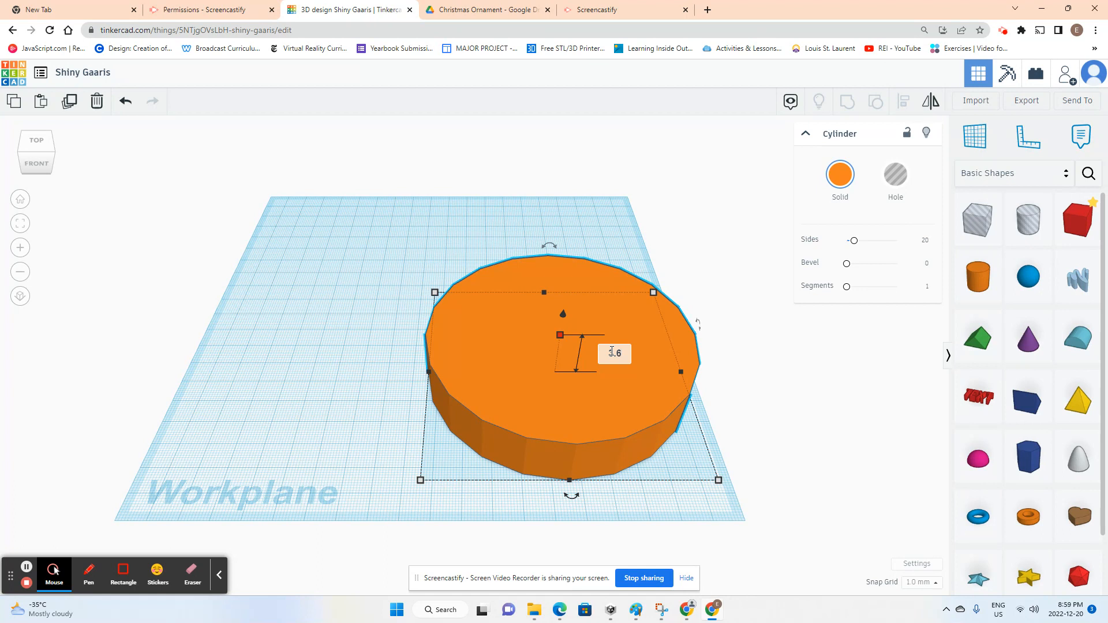
key(Return)
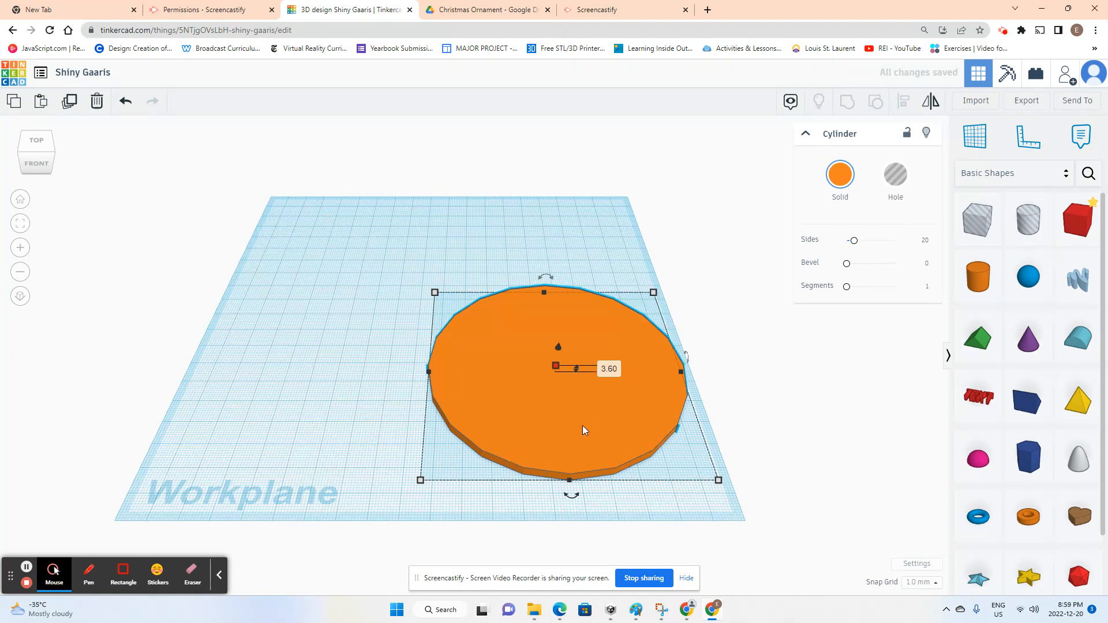
- Set the cylinder's height to 4.2 mm
middle_drag(566, 430, 580, 410)
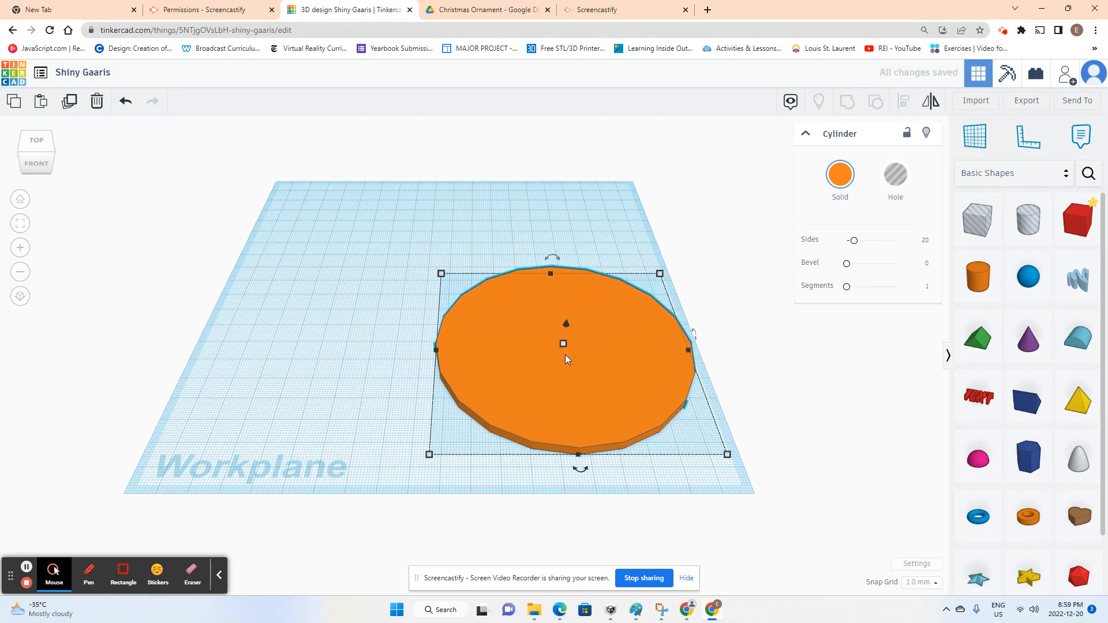
mouse_move(563, 345)
click(619, 347)
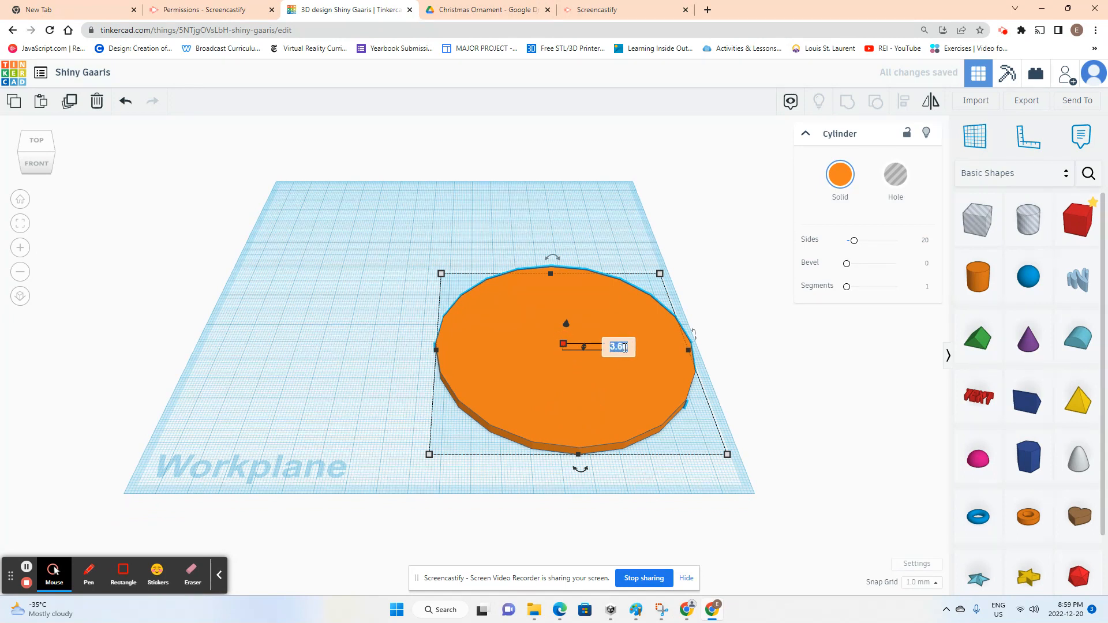
drag(629, 347, 616, 348)
text(4.2)
key(Return)
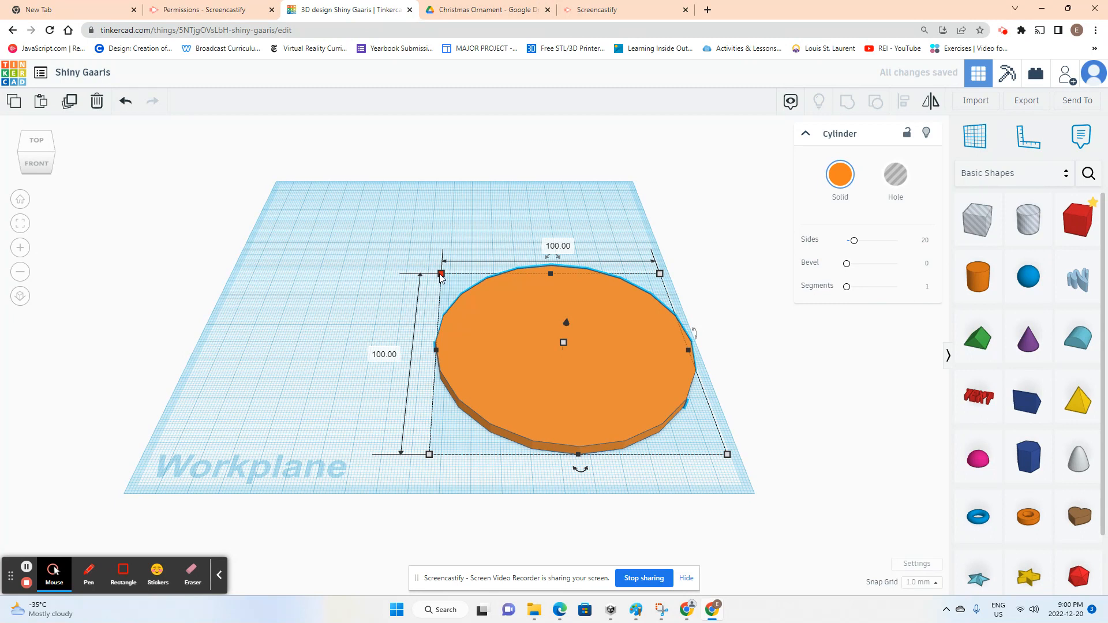
- Shrink a duplicate of the cylinder to 93 by 93 mm and turn it into a hole
drag(441, 275, 455, 285)
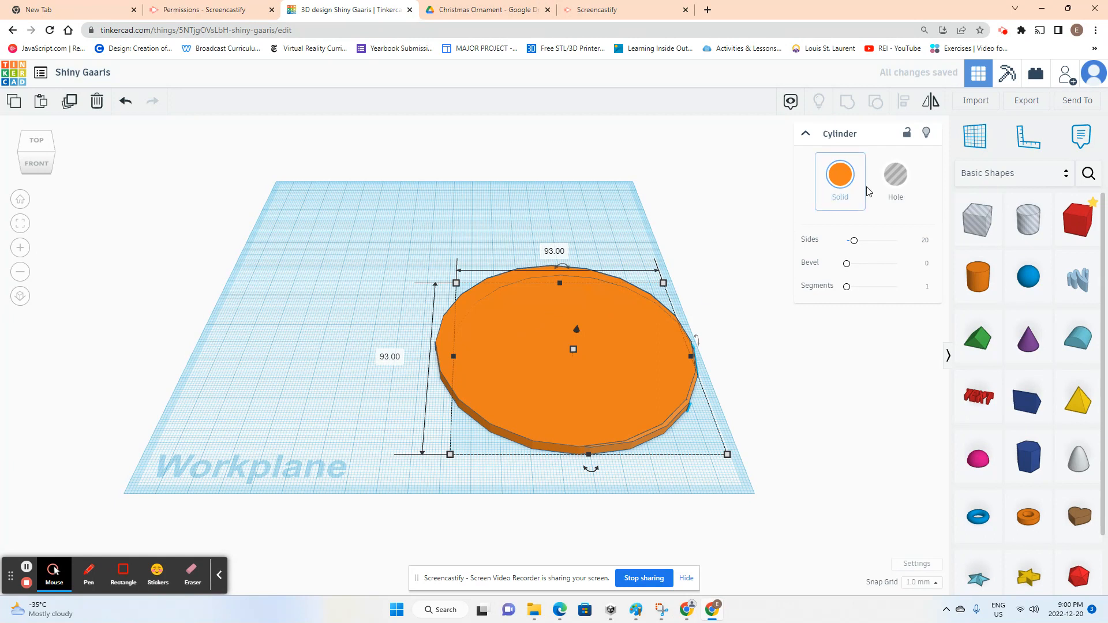
click(897, 180)
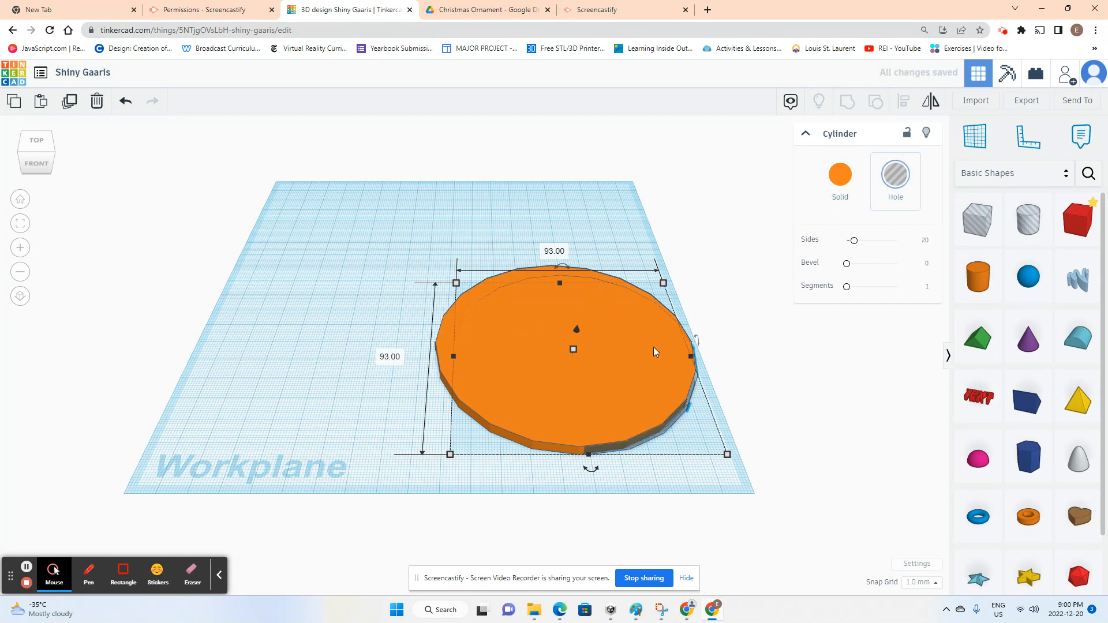
- Raise the hole cylinder 3 mm and shift it 3 mm in both directions to centre it within the disc
drag(575, 331, 556, 321)
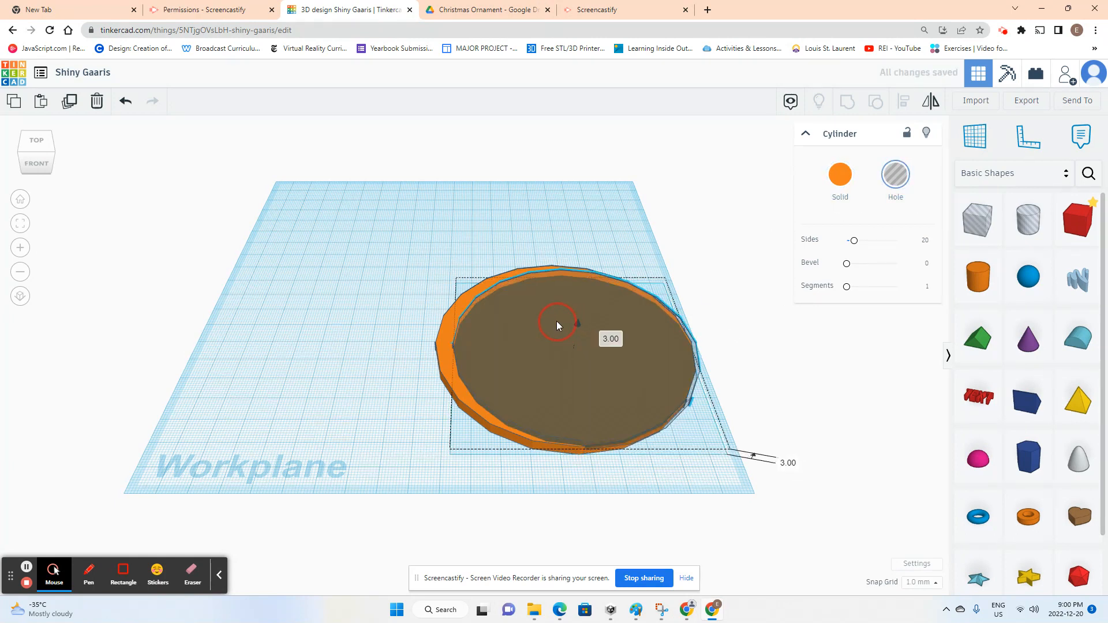
mouse_move(562, 344)
mouse_down()
mouse_move(539, 338)
mouse_move(550, 337)
mouse_up()
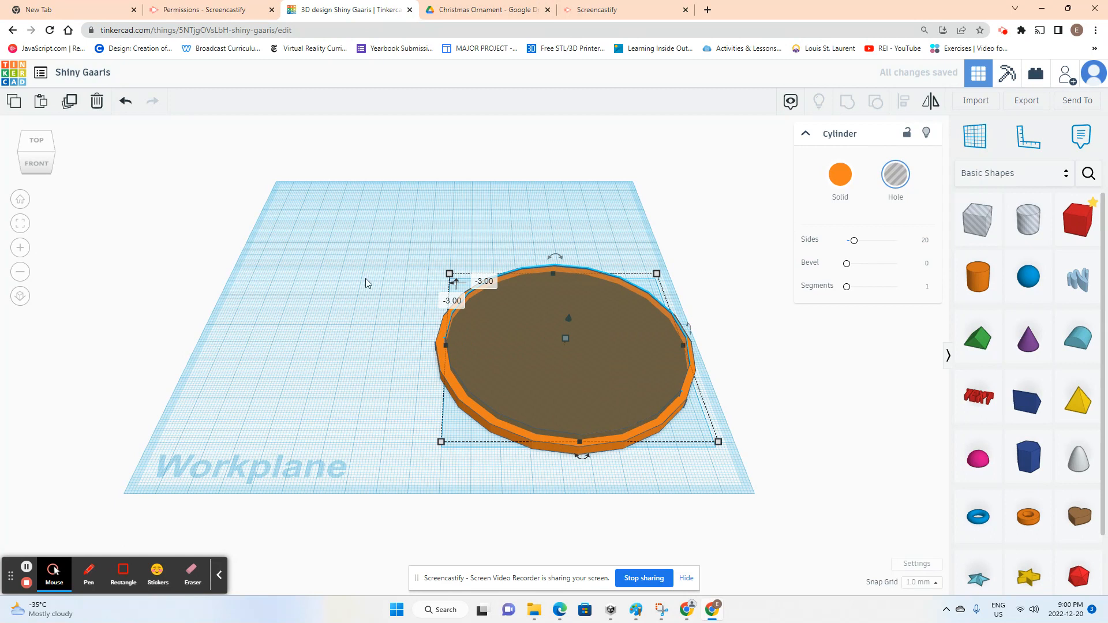
click(37, 144)
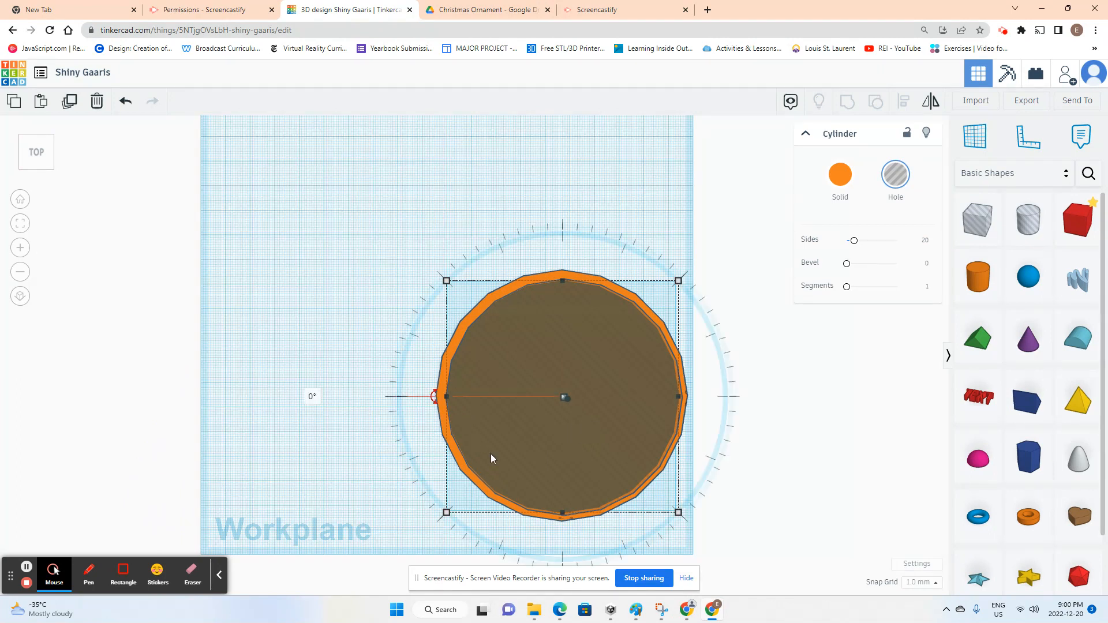
- Try to cut a recess by grouping the disc with the hole cylinder, and undo the grouping
shift+click(442, 411)
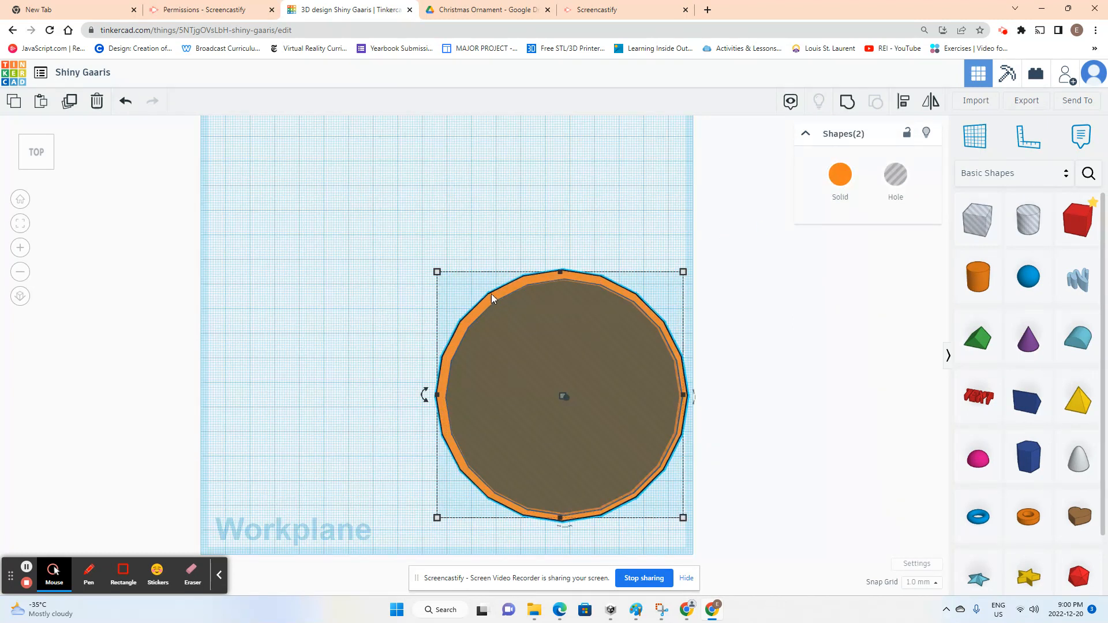
click(524, 251)
click(520, 299)
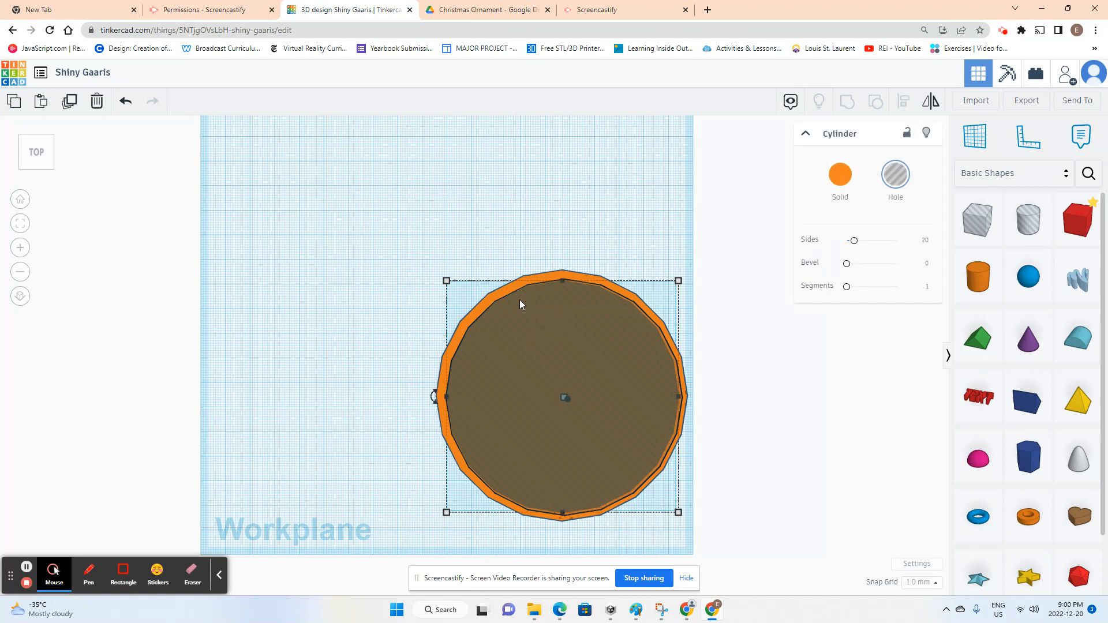
shift+click(556, 275)
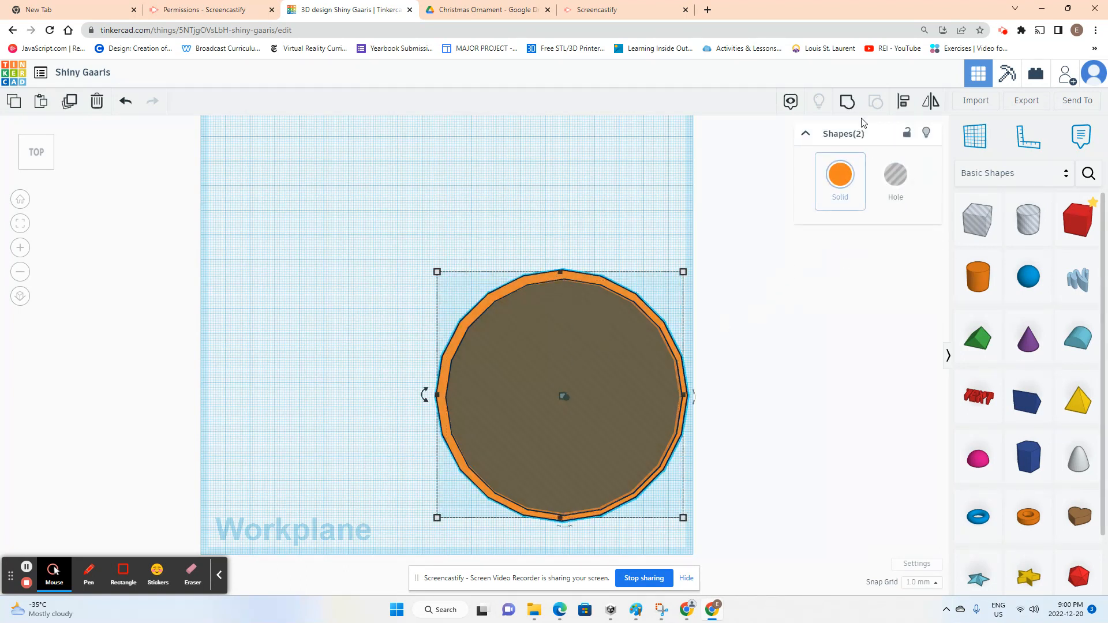
click(847, 104)
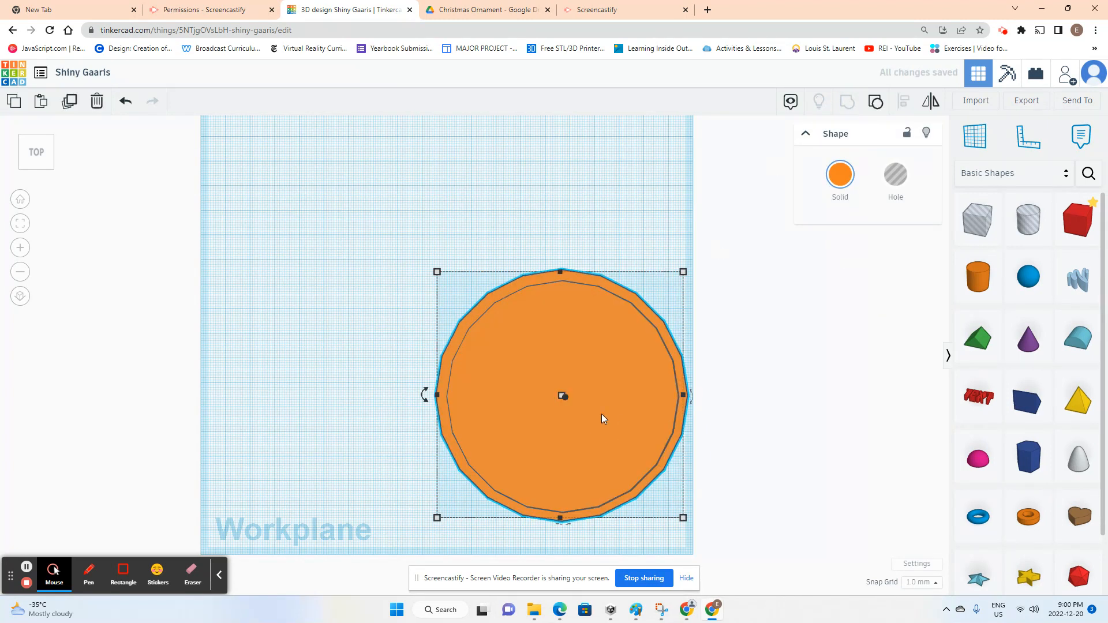
key(ctrl+z)
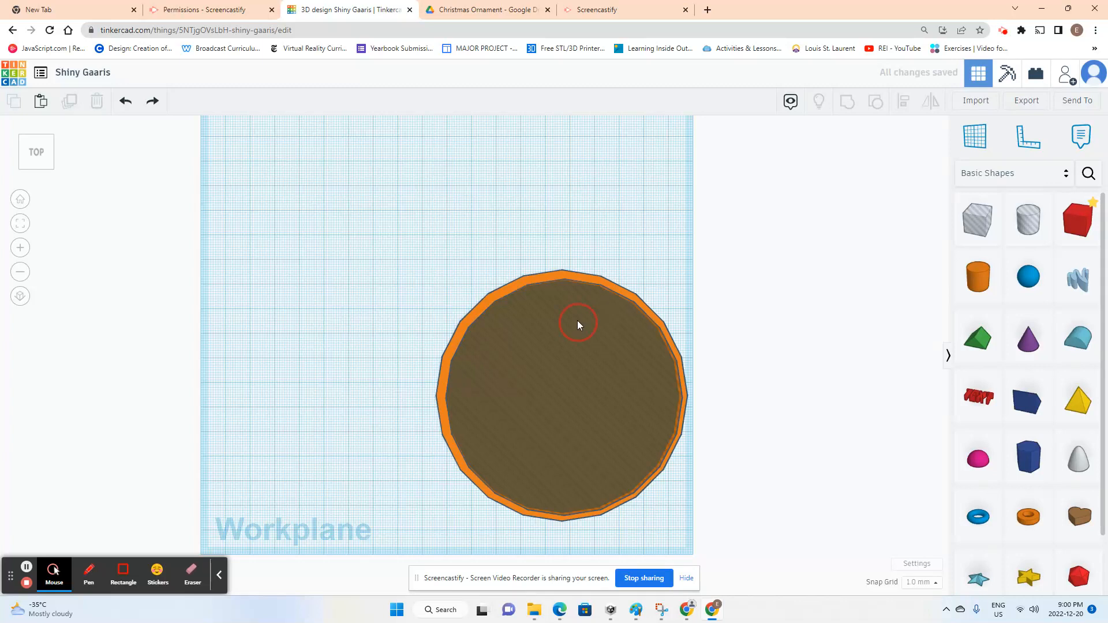
- Lower the hole cylinder by 2 mm to 1 mm above the workplane
click(579, 324)
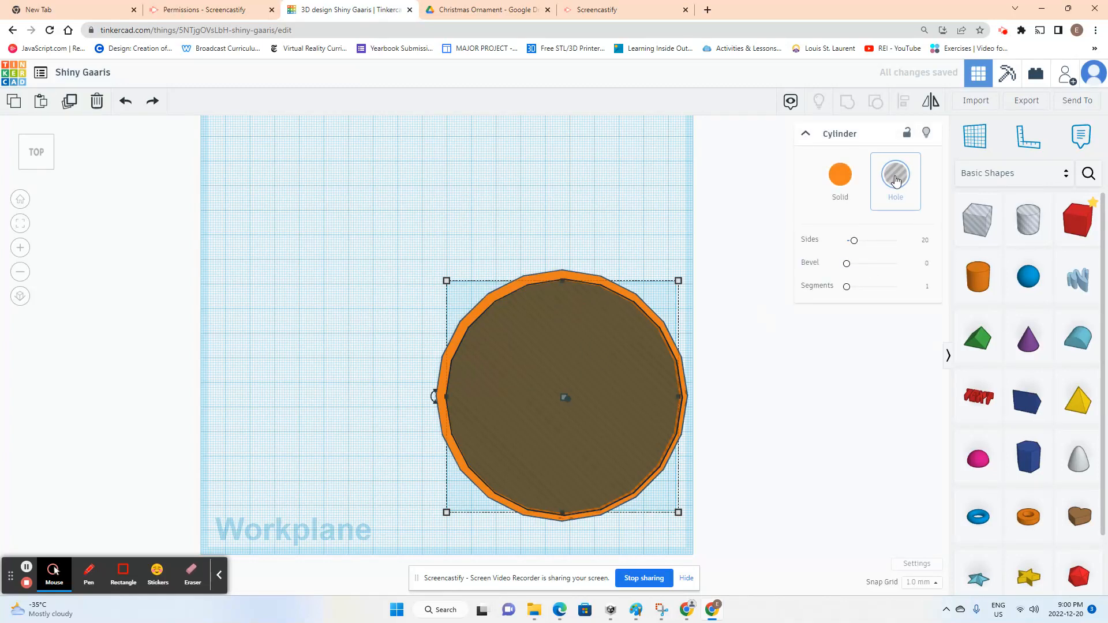
right_drag(556, 381, 562, 316)
drag(563, 278, 563, 278)
- Try vertical offsets of 3 mm and 4.4 mm for the hole cylinder, and lower it back to 1 mm above the workplane
click(603, 291)
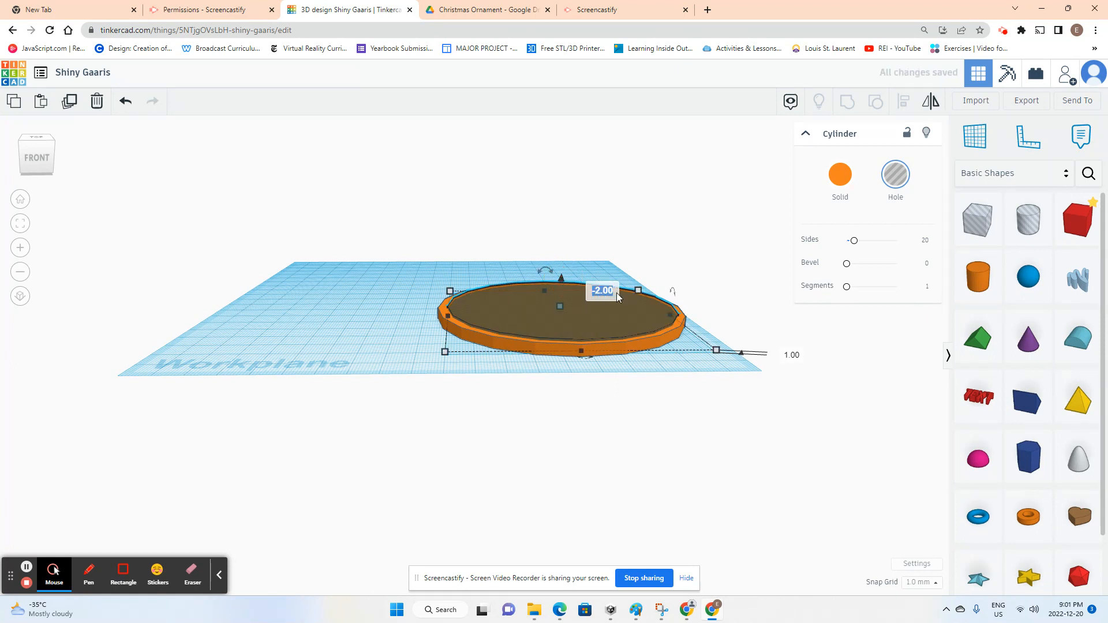
text(3)
key(Return)
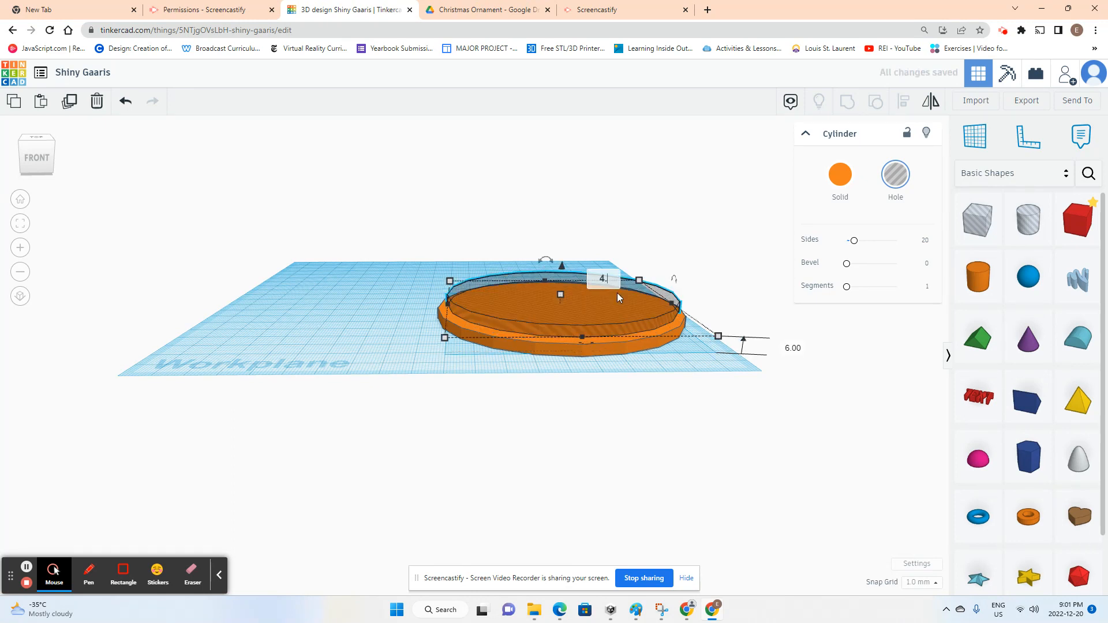
text(4.4)
key(Return)
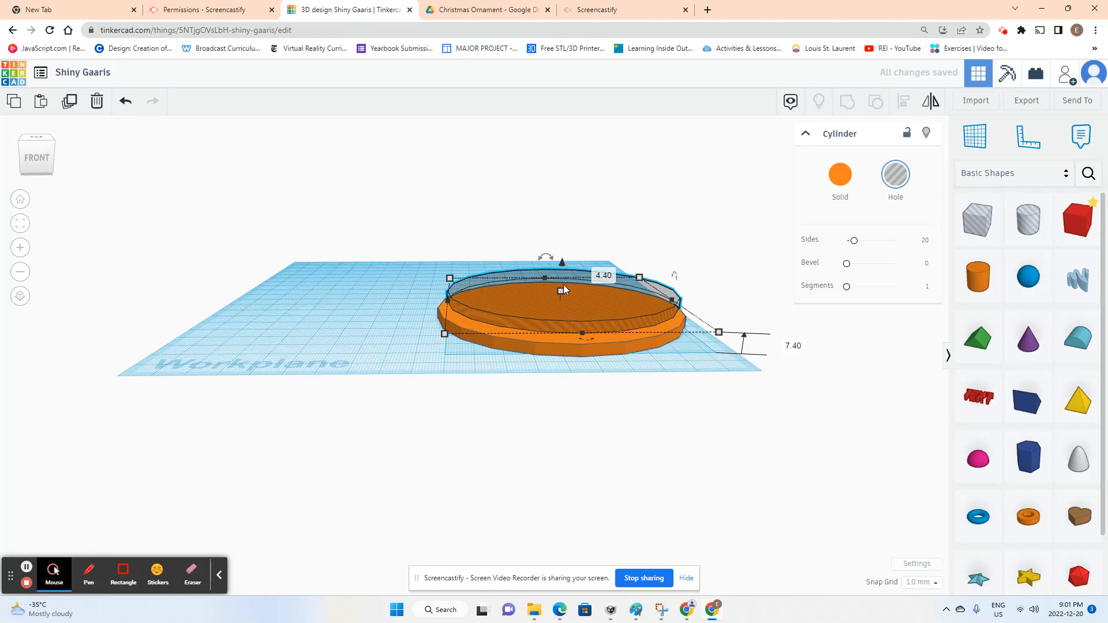
drag(563, 264, 561, 283)
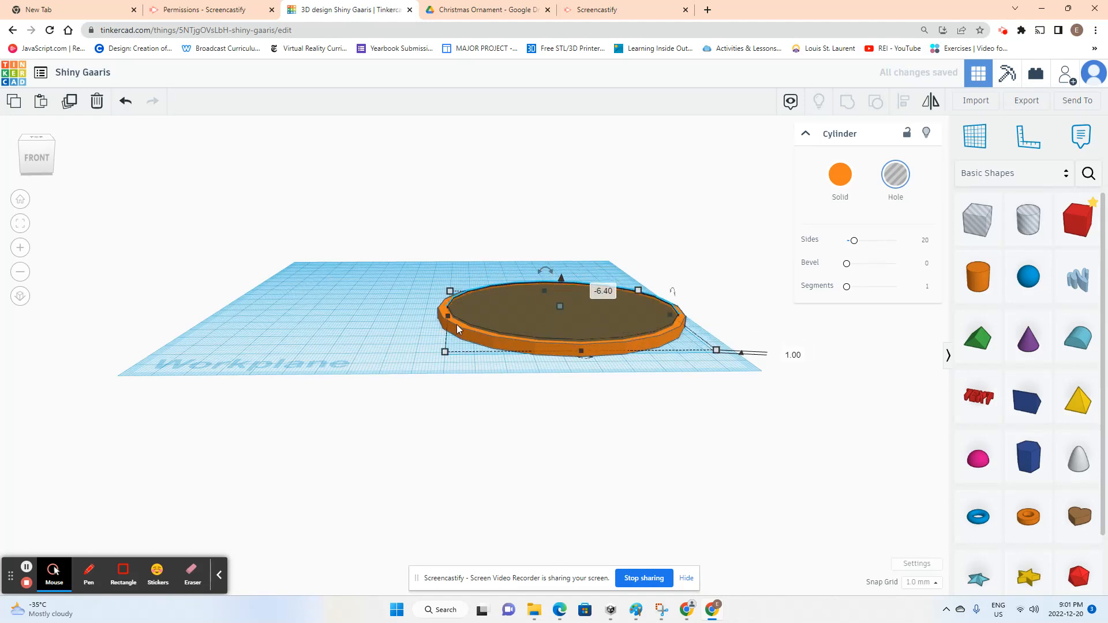
- Try grouping the disc with the lowered hole cylinder, inspect the recess from above, and undo the grouping
shift+click(443, 309)
click(847, 103)
right_drag(563, 292, 558, 345)
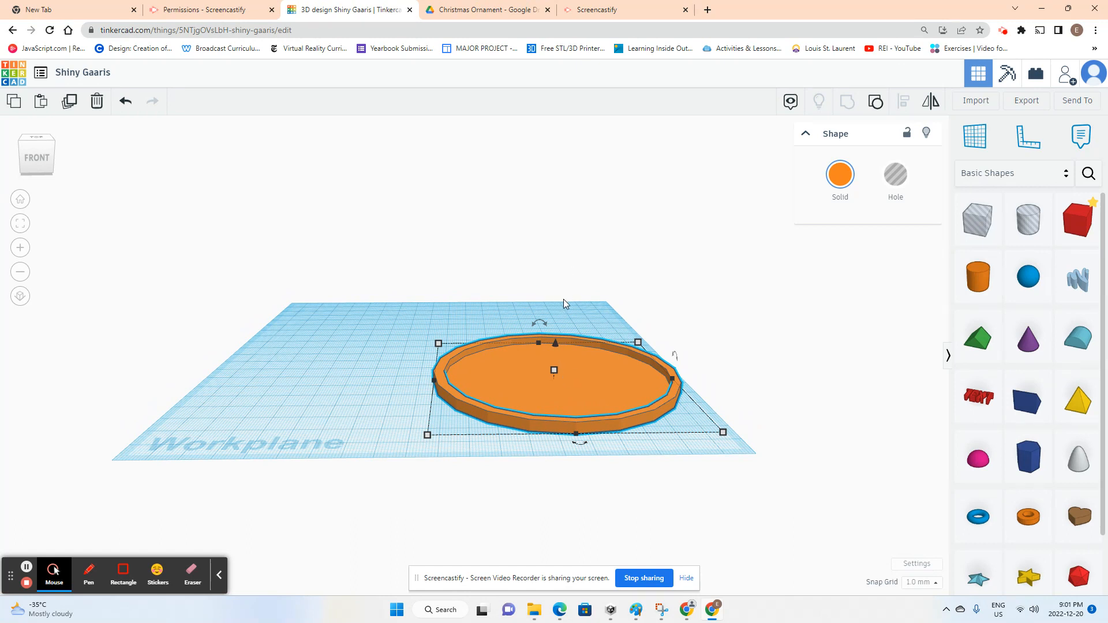
middle_drag(569, 262, 562, 291)
right_drag(571, 262, 553, 350)
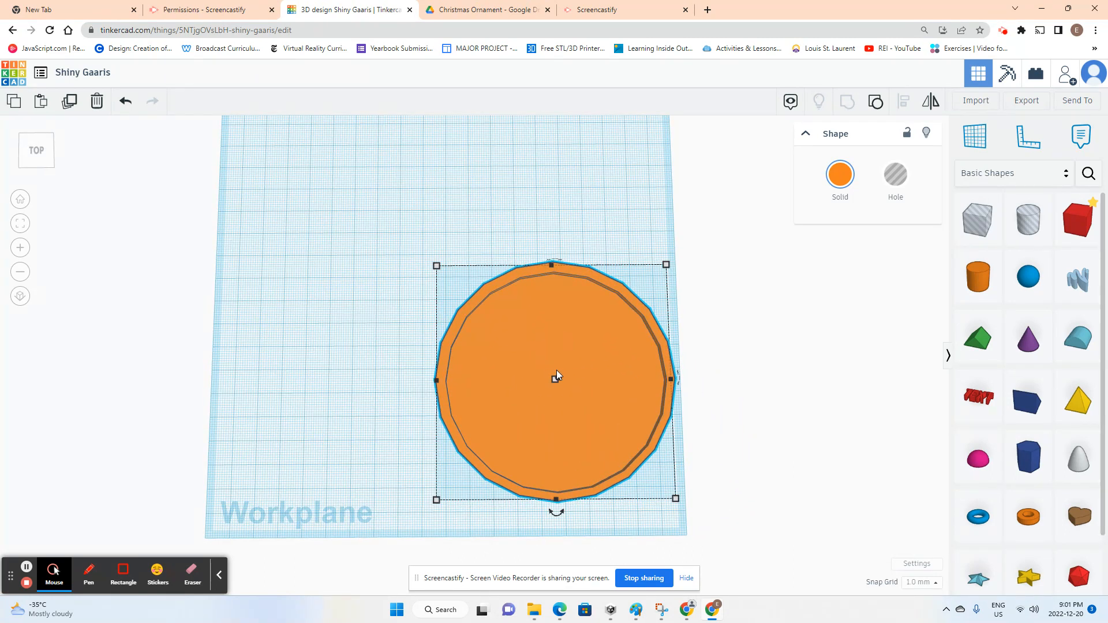
key(ctrl+z)
- Set the hole cylinder's height to 4.9 mm
middle_drag(556, 351, 559, 319)
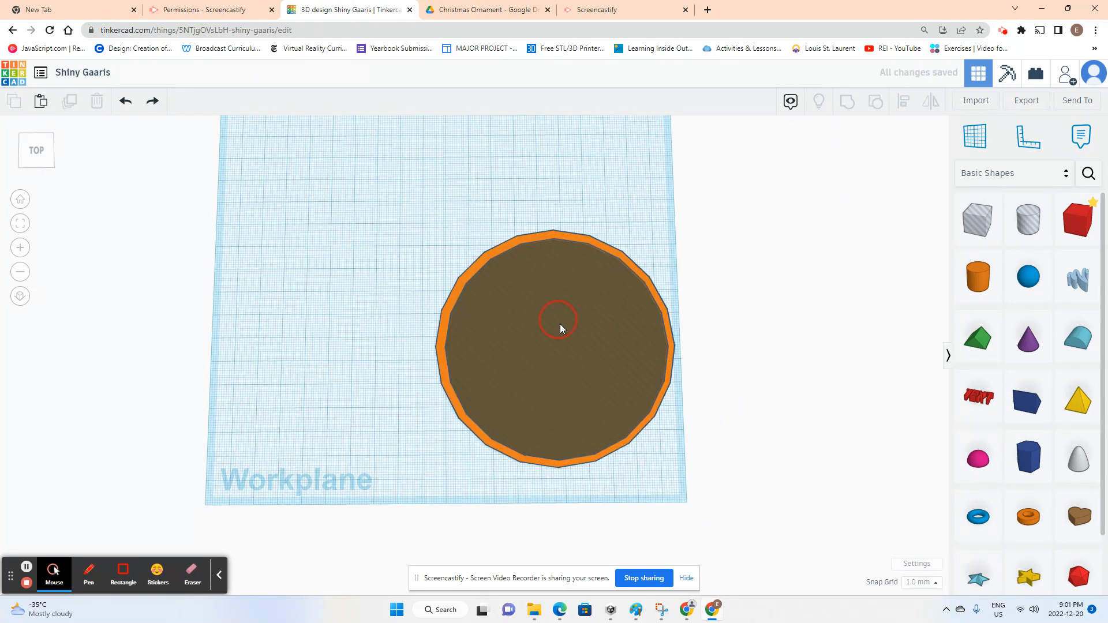
mouse_move(562, 332)
right_down()
mouse_move(564, 267)
mouse_move(548, 275)
mouse_move(549, 327)
right_up()
click(549, 326)
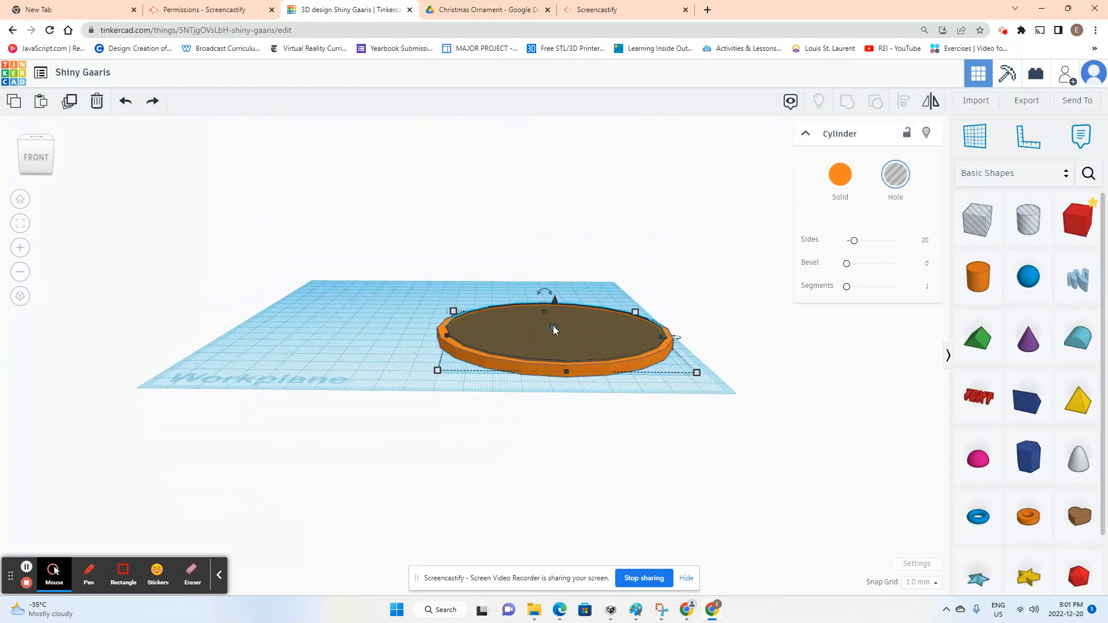
click(613, 333)
key(BackSpace)
key(Return)
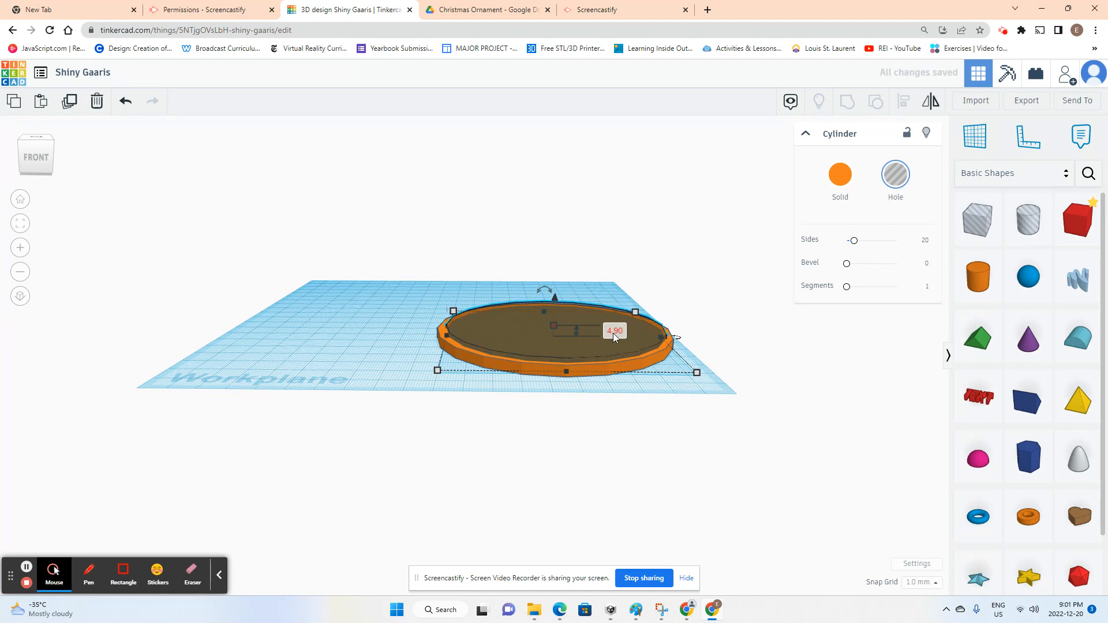
drag(554, 298, 554, 299)
- Group the outer disc with the hole cylinder to cut out its centre
middle_drag(612, 392, 605, 362)
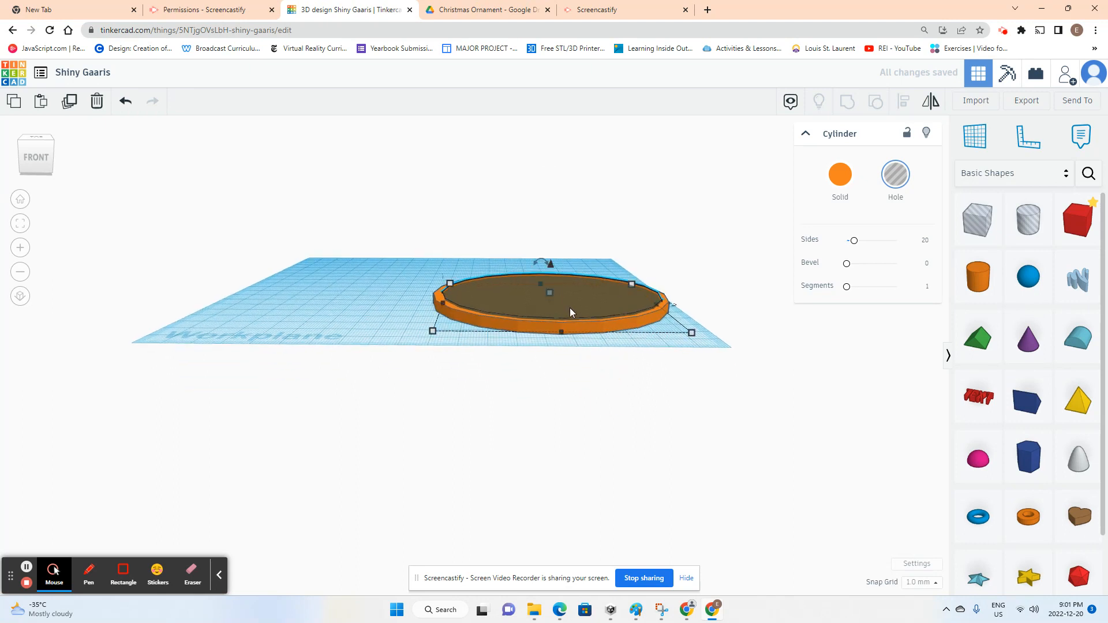
click(550, 293)
shift+click(640, 318)
click(847, 104)
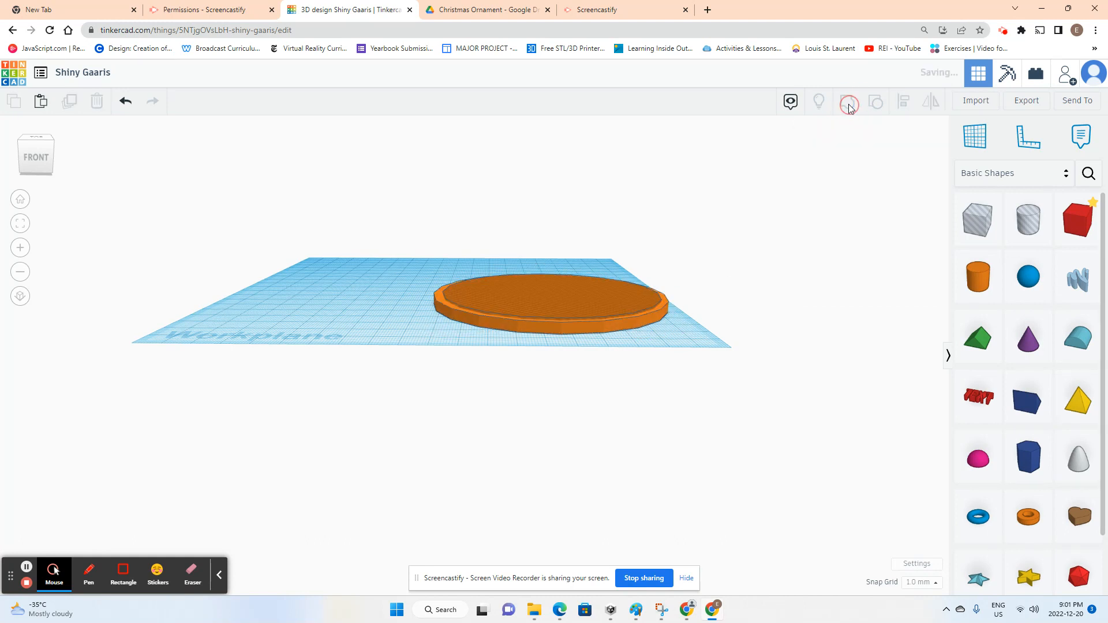
- Add a solid cylinder 20 mm in diameter and place it overlapping the middle of the ring's back edge
middle_drag(545, 292, 544, 316)
right_drag(558, 290, 538, 359)
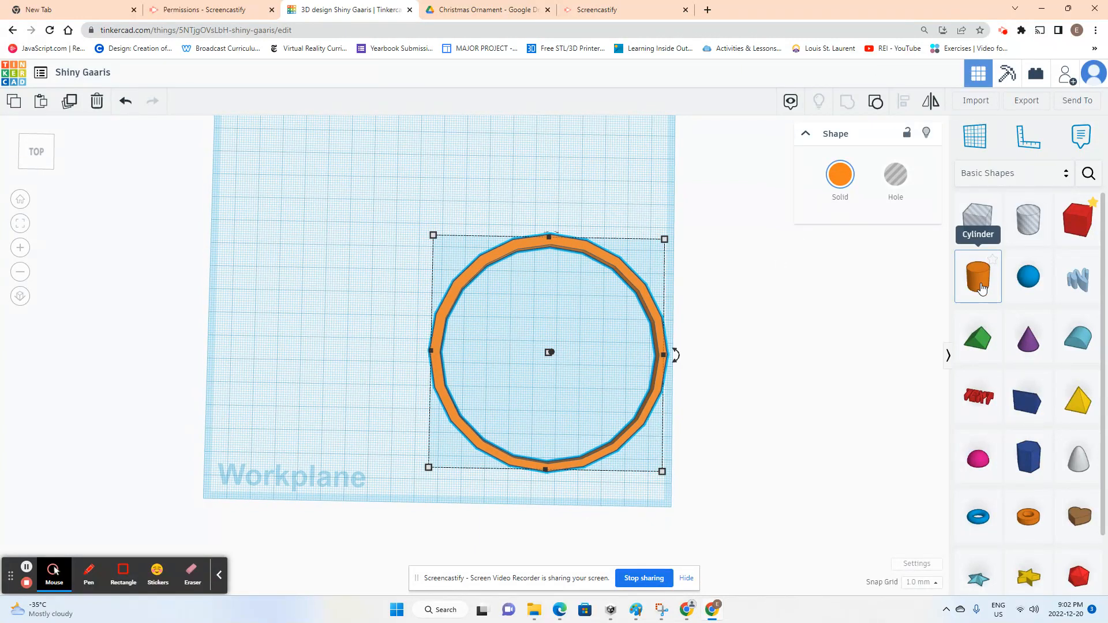
drag(982, 288, 606, 203)
drag(542, 192, 553, 221)
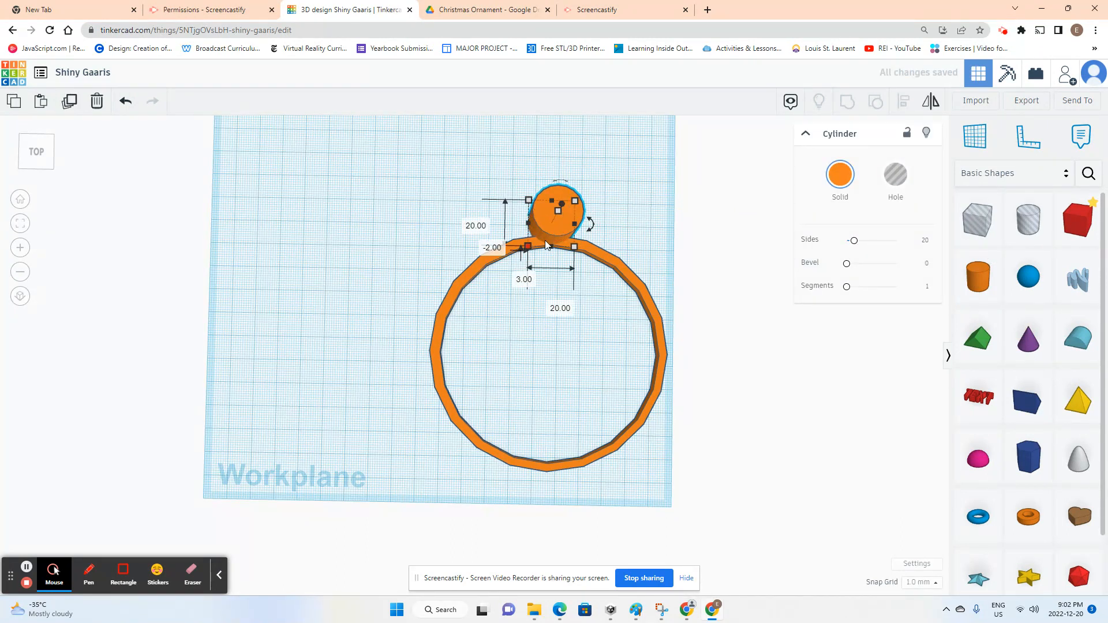
- Set the small cylinder's height to 4.2 mm
right_drag(584, 241, 563, 197)
click(594, 233)
text(1)
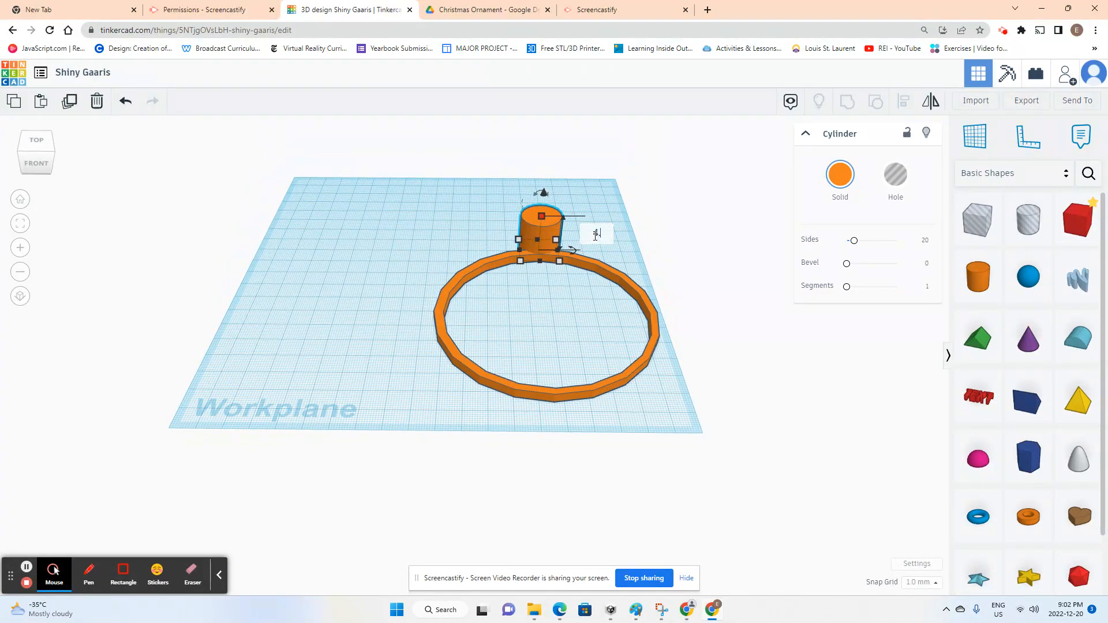
text(.2)
key(Return)
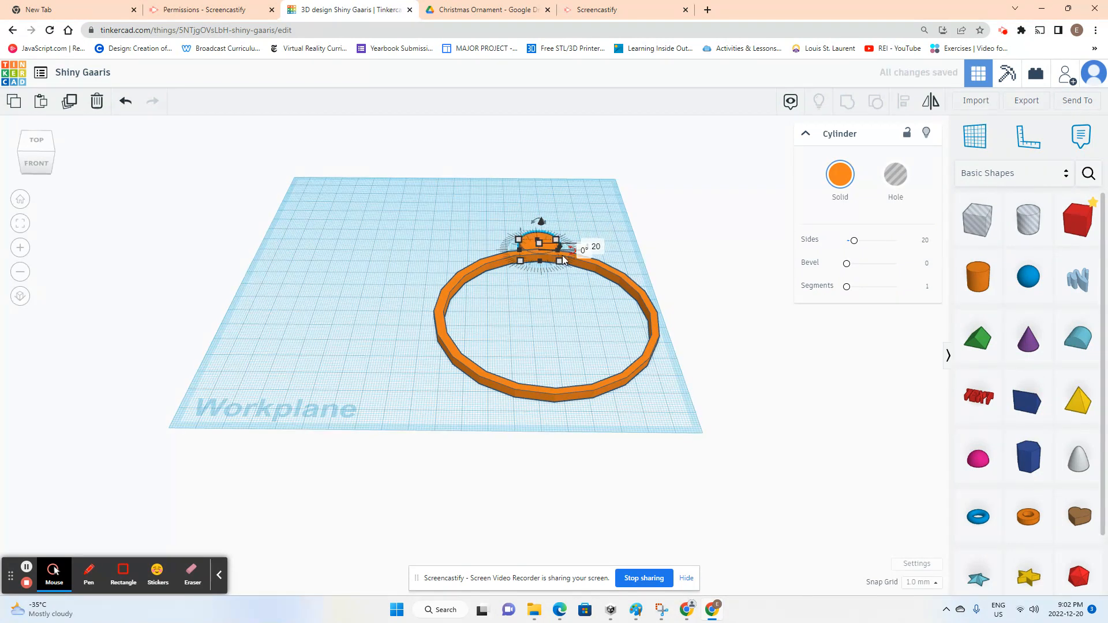
- Shrink a copy of the small cylinder to 16 mm in diameter and centre it over the original
right_drag(551, 214, 548, 324)
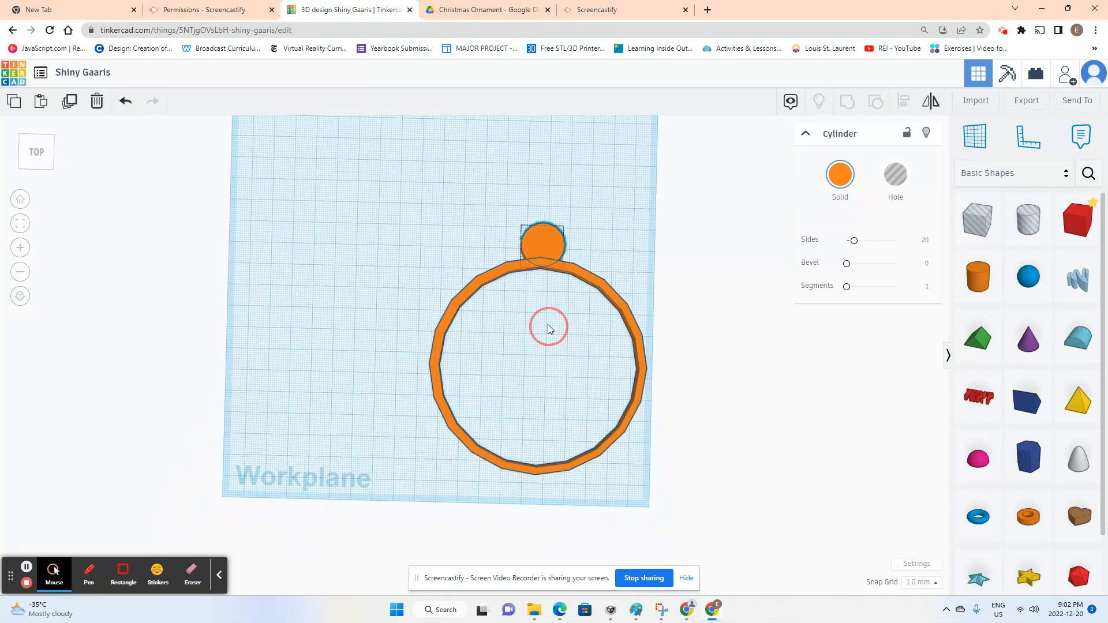
click(534, 247)
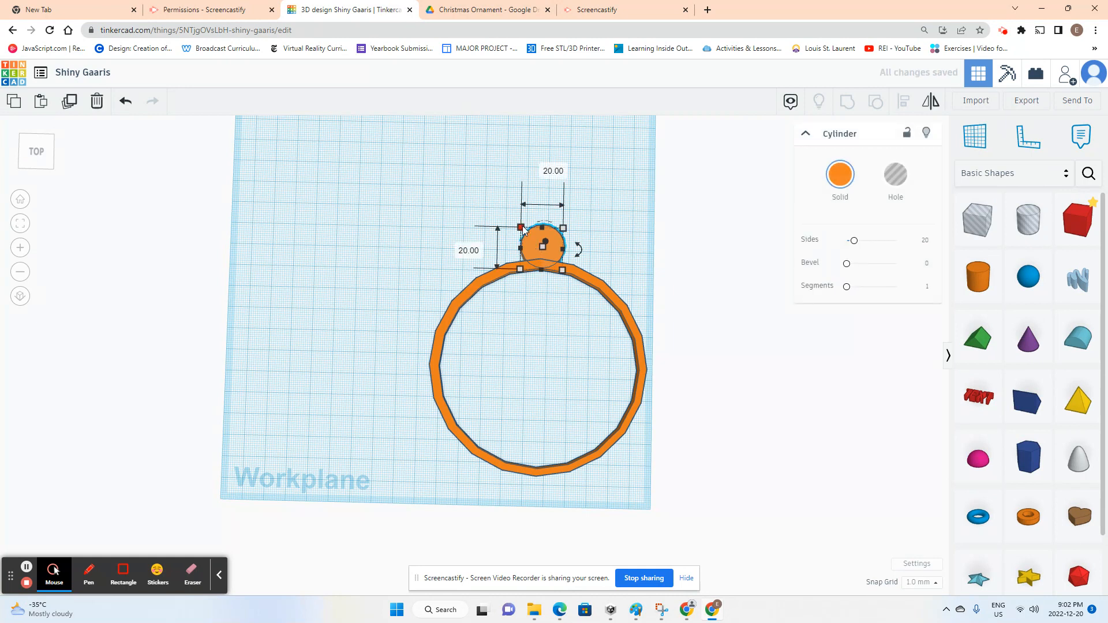
drag(521, 227, 542, 255)
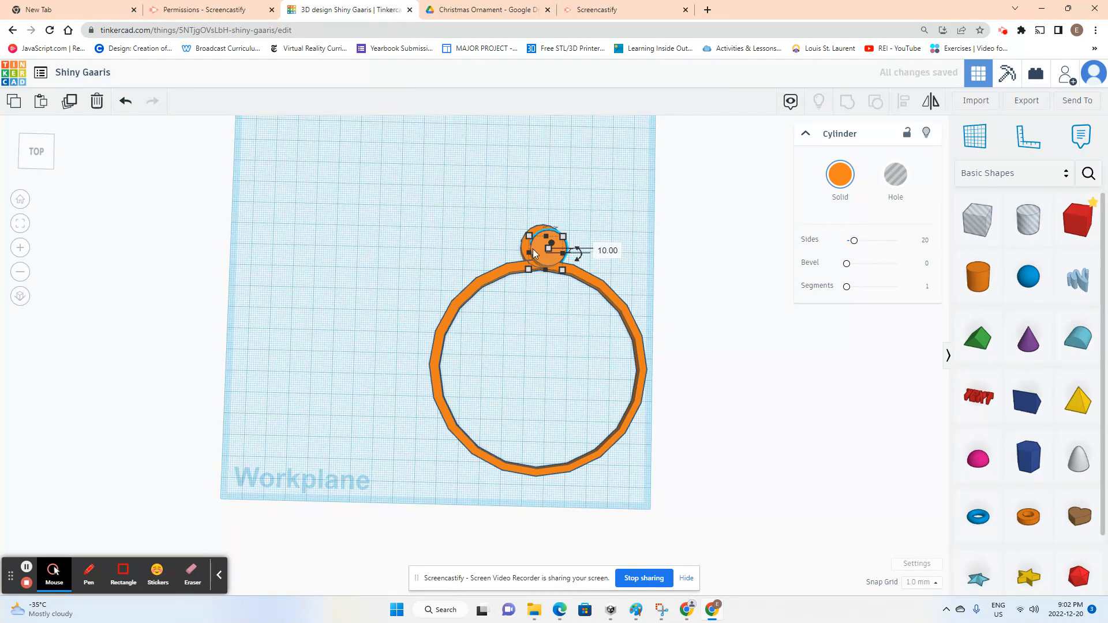
mouse_move(536, 252)
mouse_down()
mouse_move(568, 247)
mouse_move(536, 247)
mouse_up()
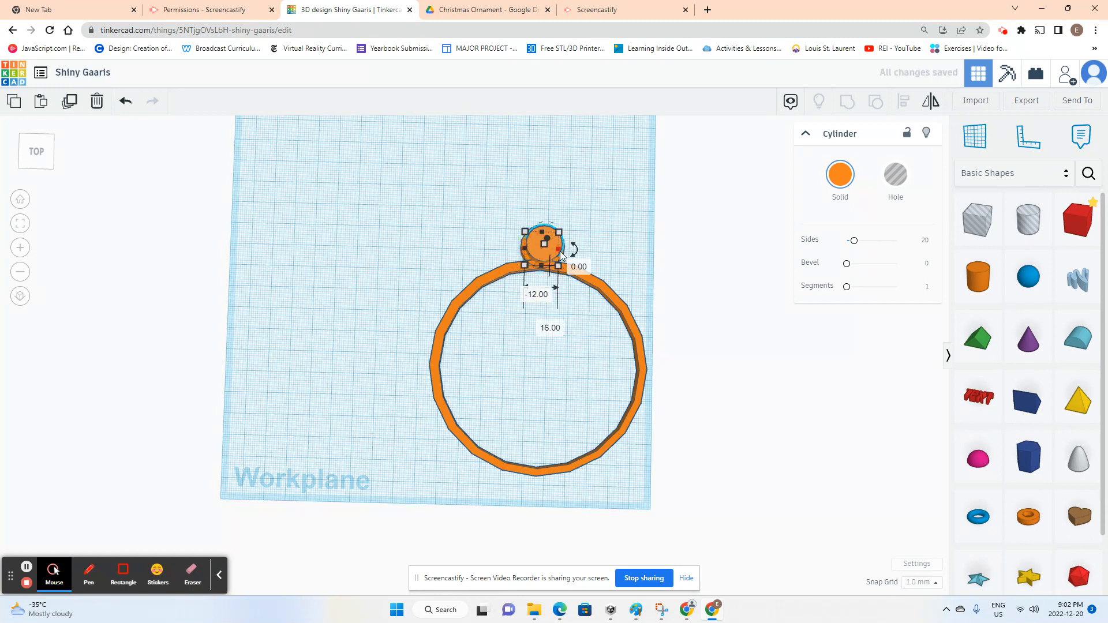
- Turn the 16 mm cylinder into a hole and lower it to 4 mm below the workplane
scroll(562, 256, down, 1)
click(892, 175)
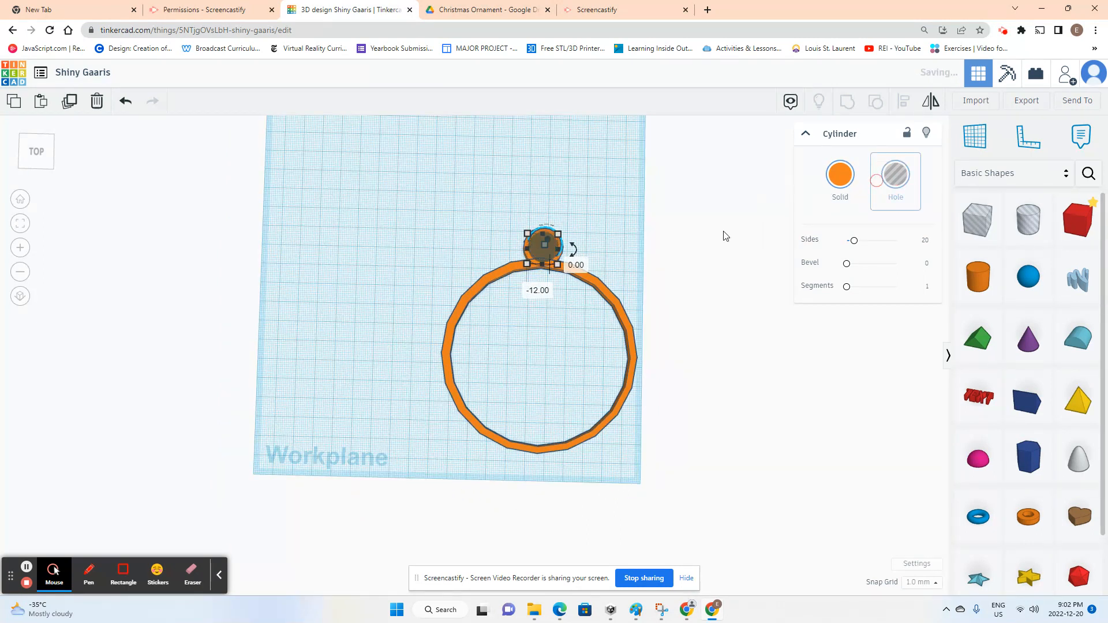
scroll(553, 266, up, 1)
scroll(588, 265, up, 1)
right_drag(602, 262, 640, 165)
drag(515, 236, 513, 240)
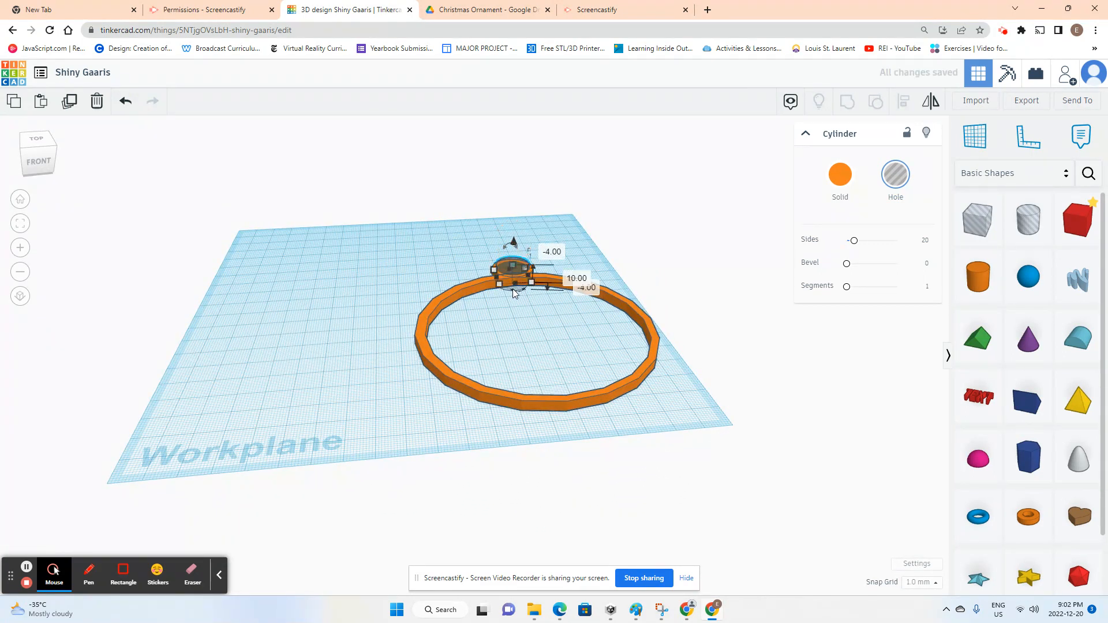
- Group the 20 mm cylinder with the hole cylinder to form a hanging loop
right_drag(559, 233, 488, 321)
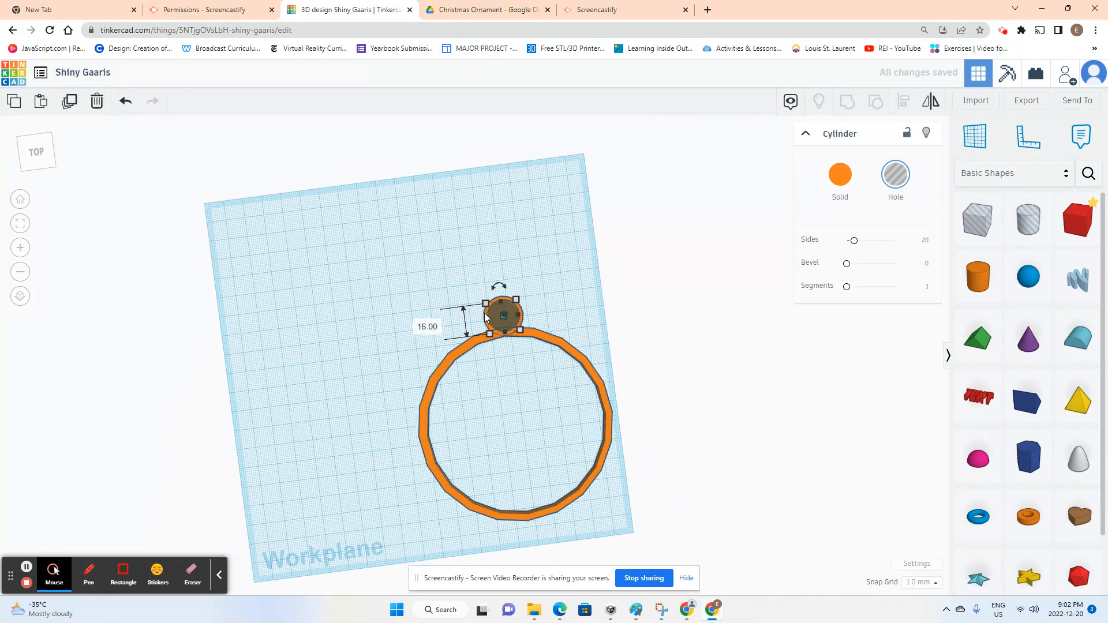
scroll(492, 316, up, 5)
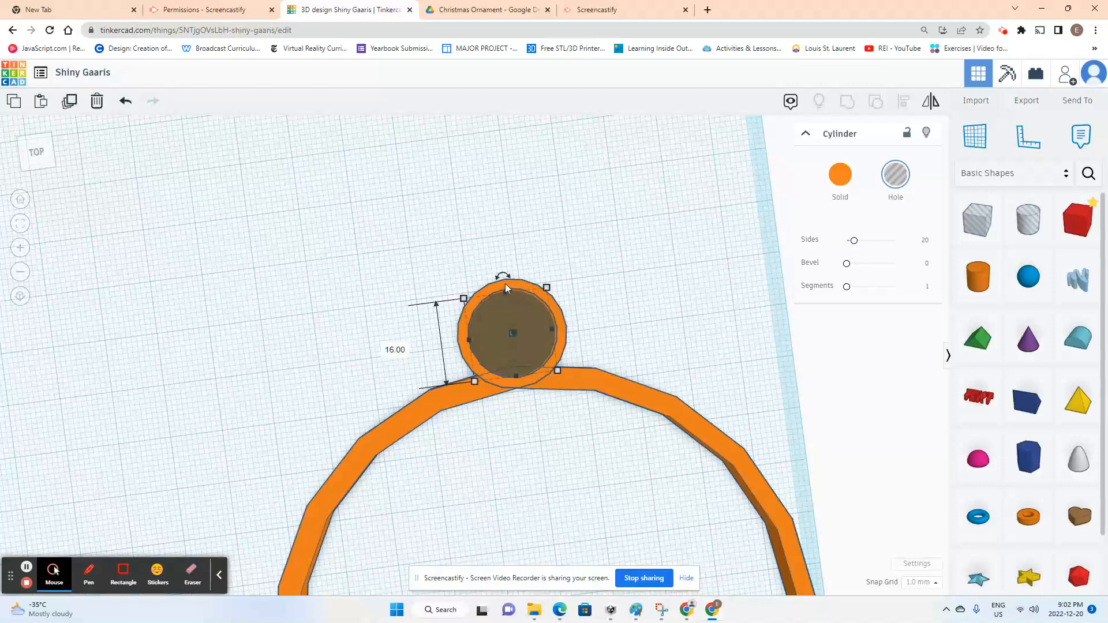
click(504, 285)
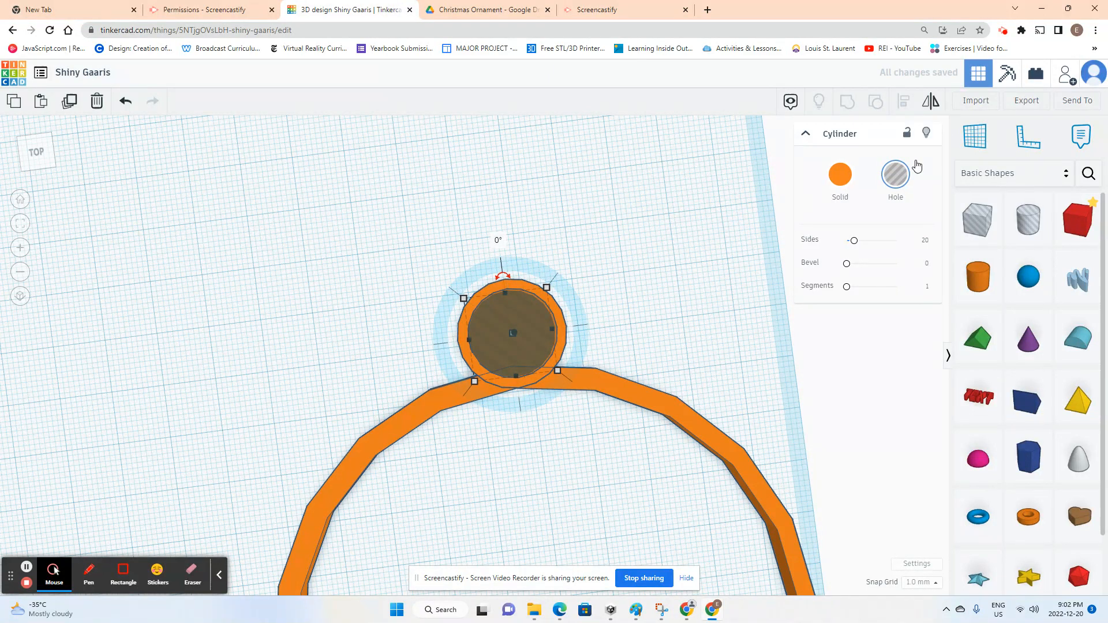
click(528, 317)
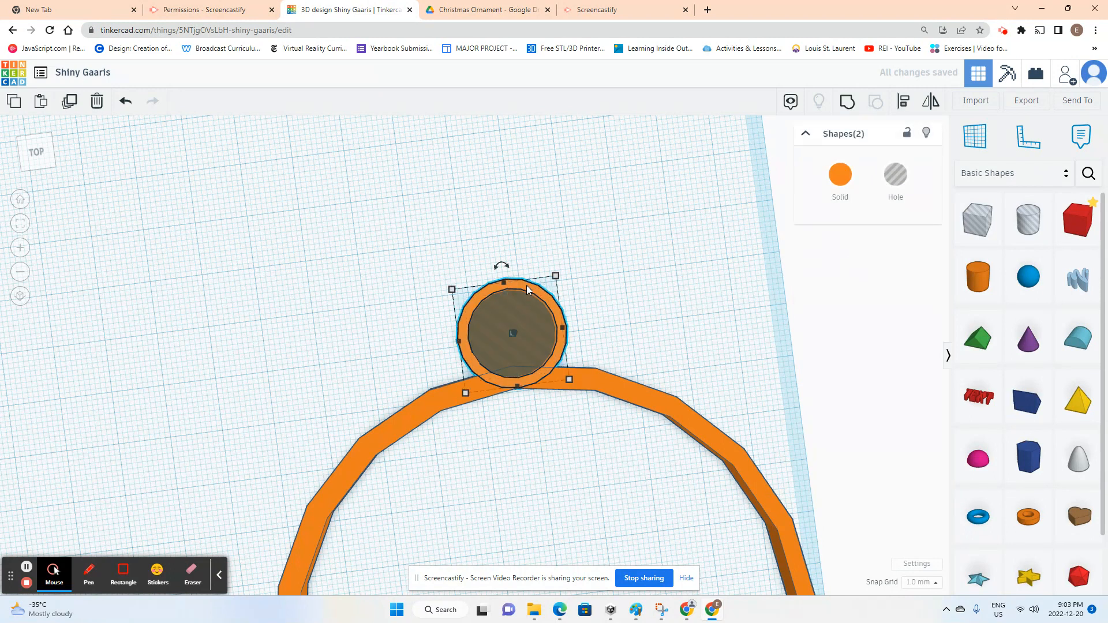
click(847, 101)
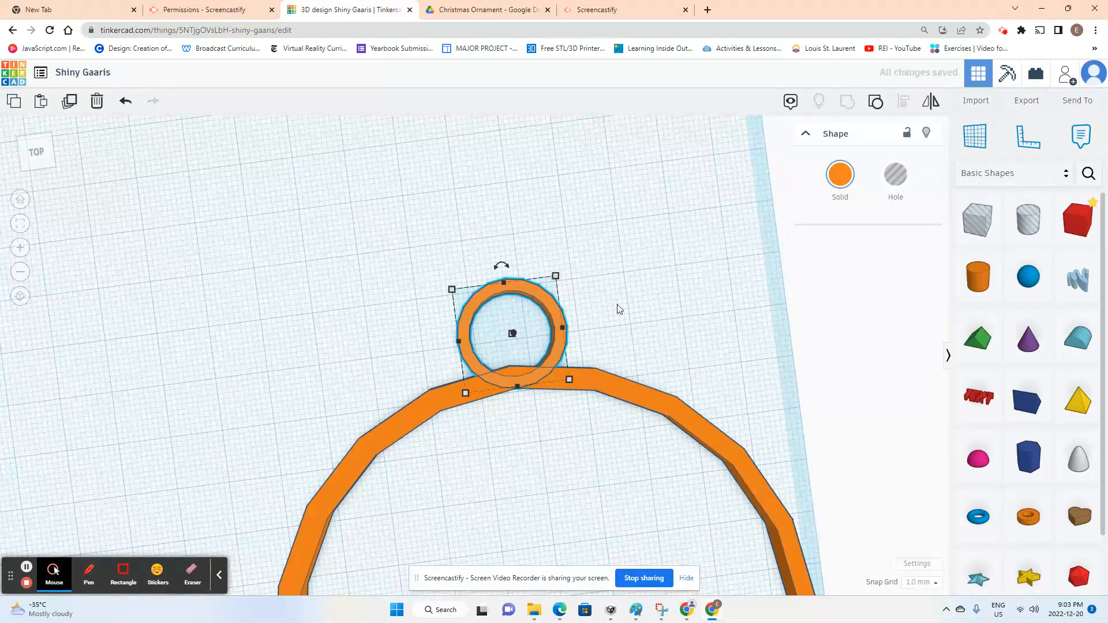
- Group the hanging loop with the large ring into one ornament frame, and deselect it
scroll(611, 320, down, 1)
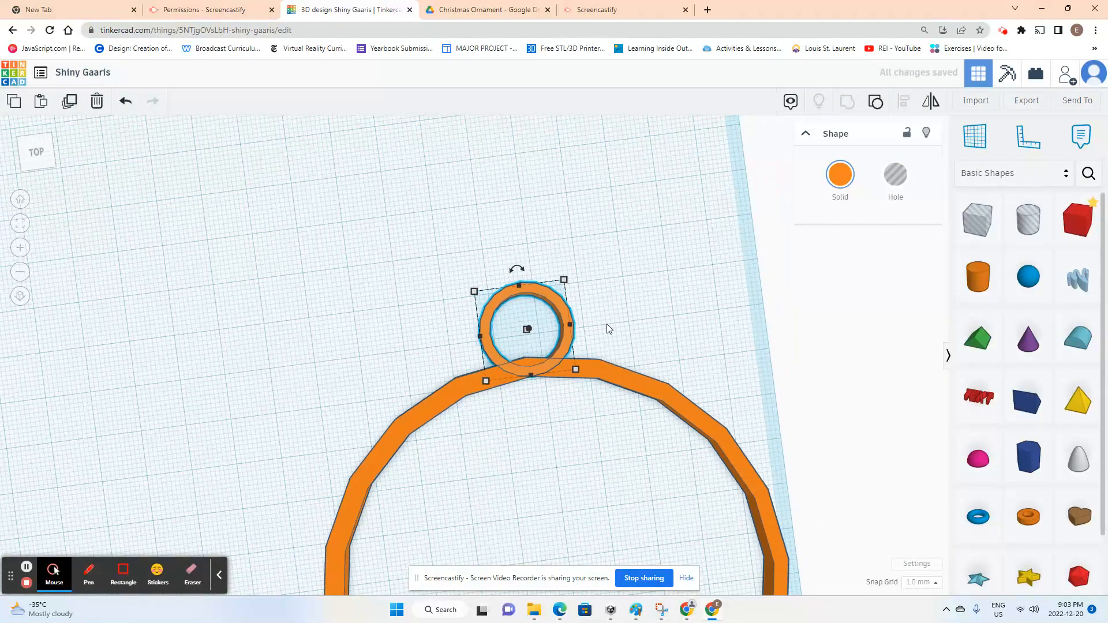
click(593, 371)
click(566, 334)
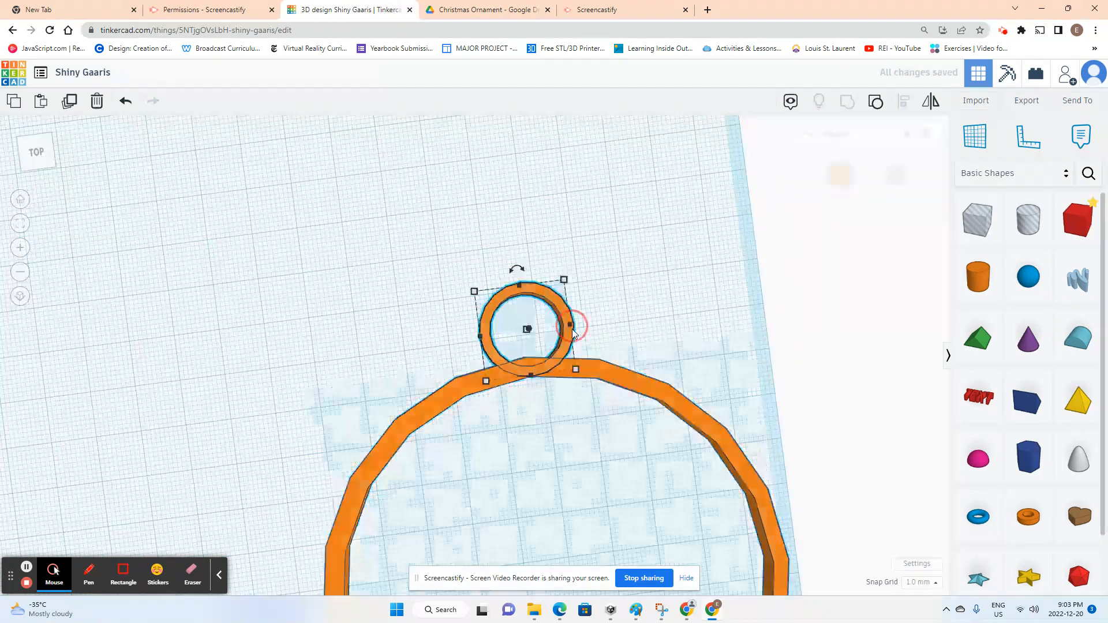
click(620, 376)
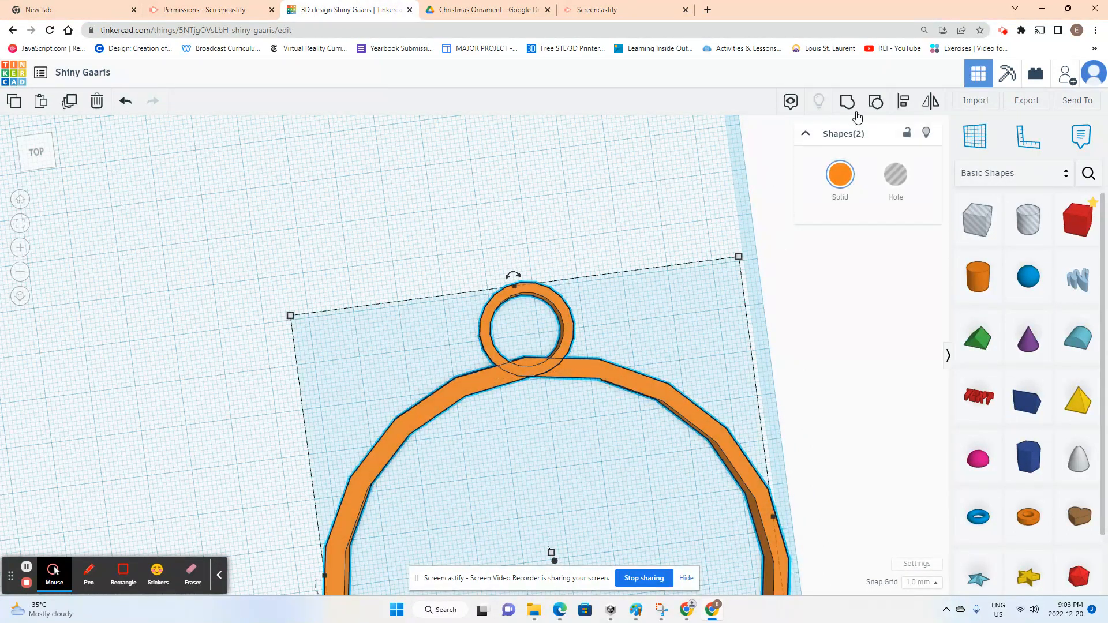
scroll(532, 362, down, 3)
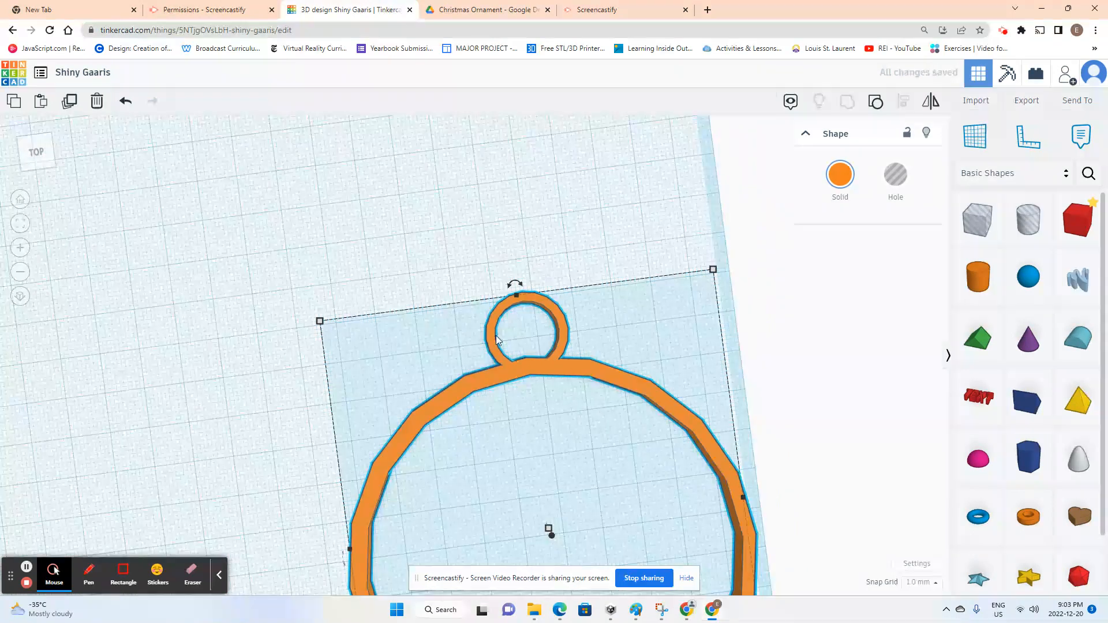
scroll(542, 374, down, 2)
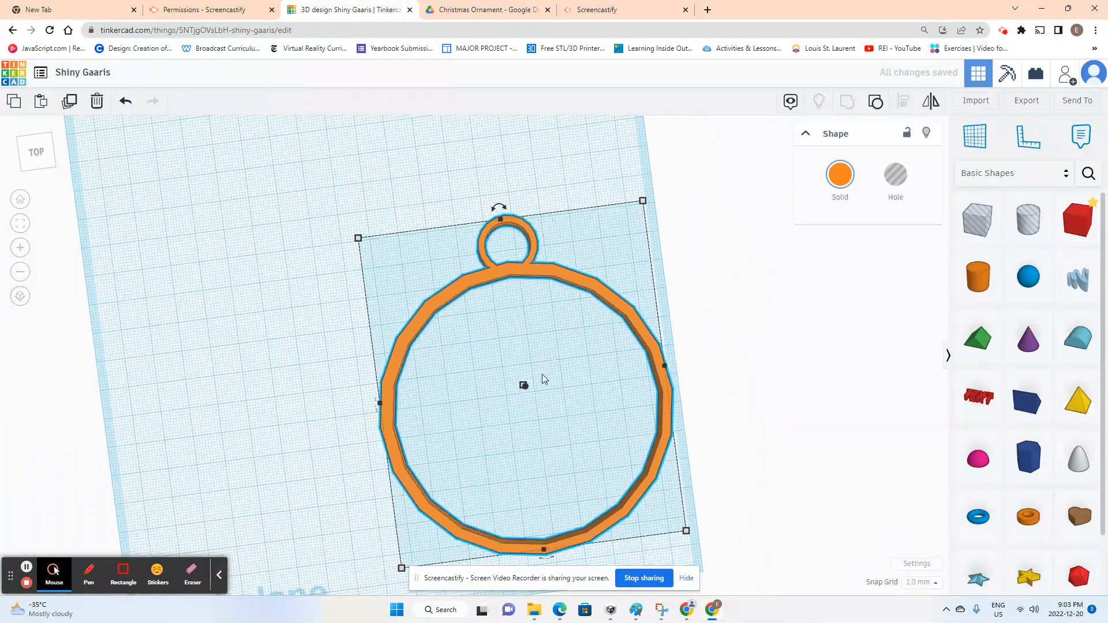
middle_drag(533, 336, 524, 341)
right_drag(545, 351, 514, 329)
click(527, 217)
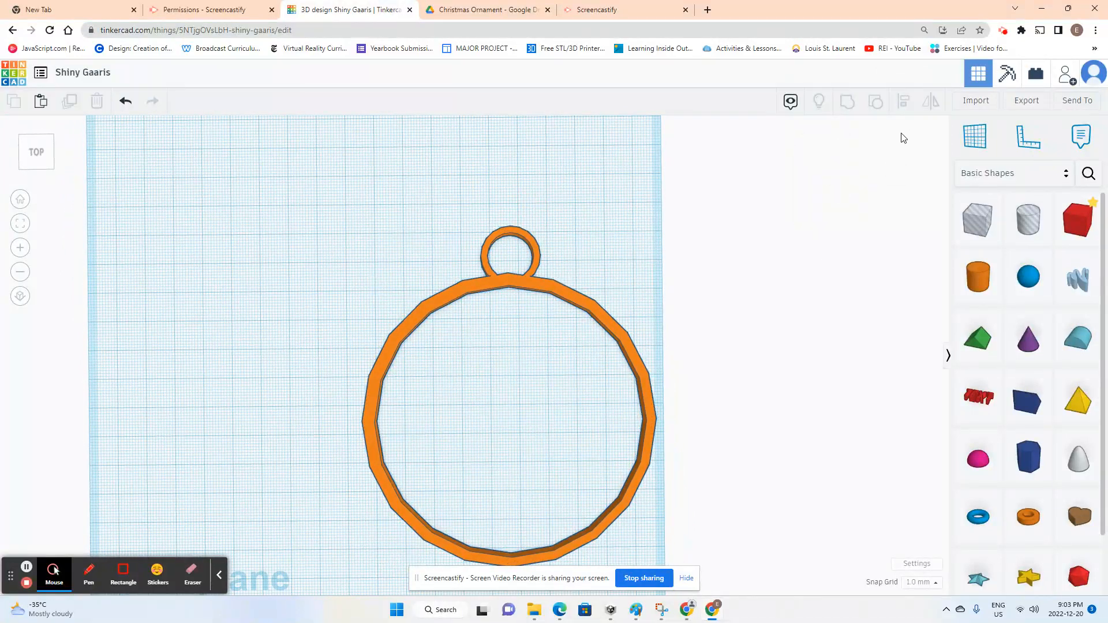
- Load Christmas_Tree_-_Dr_Seuss.stl from the files folder as the shape to import
click(973, 101)
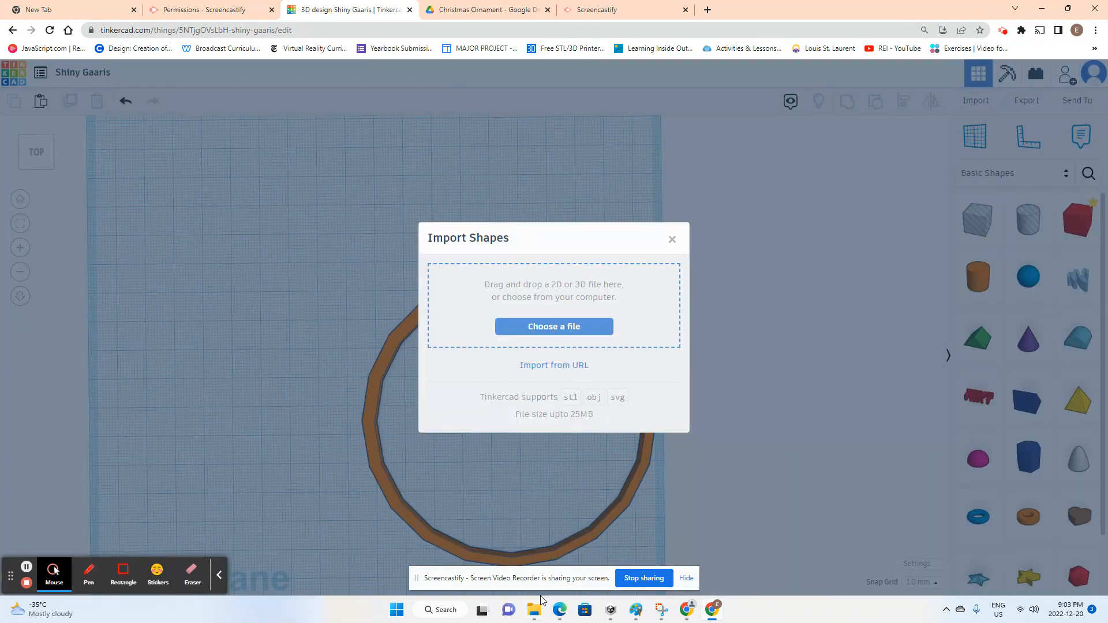
mouse_move(535, 615)
click(507, 561)
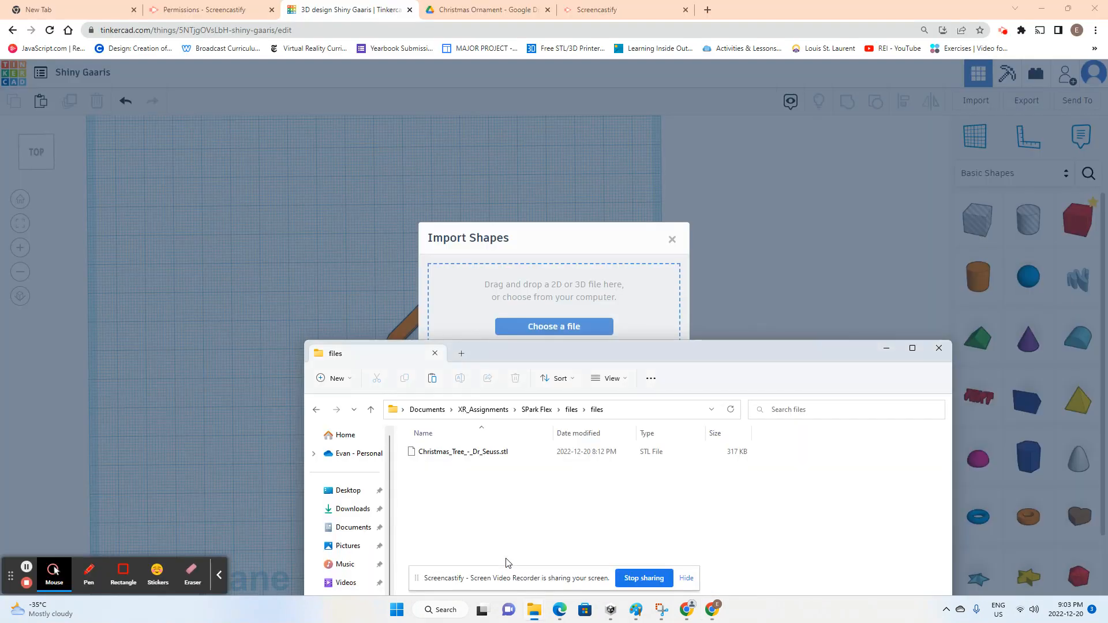
drag(467, 456, 536, 332)
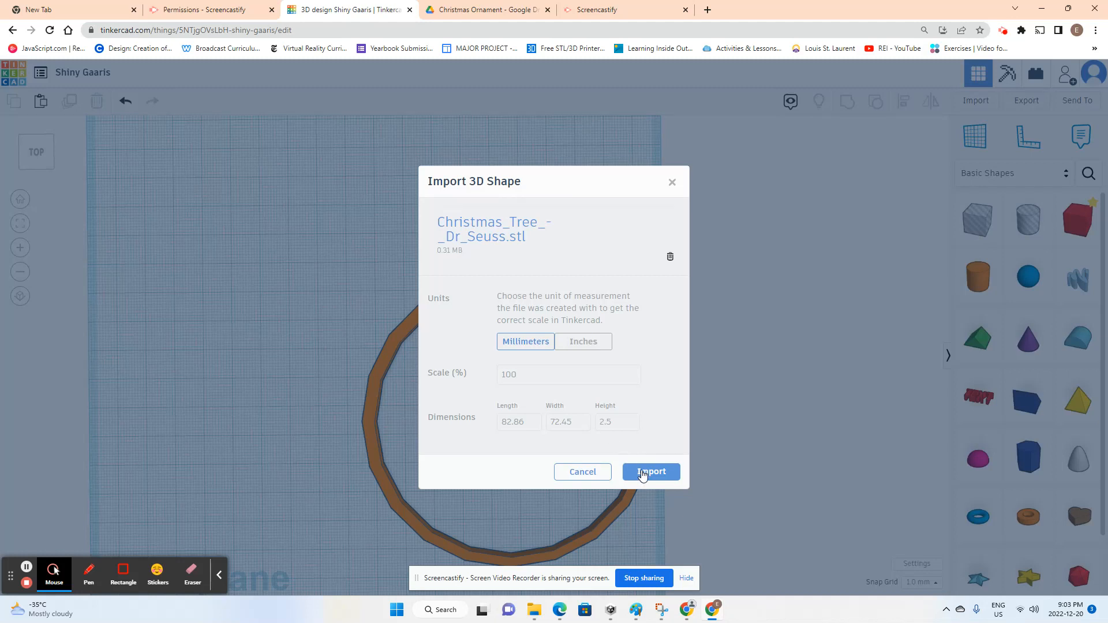
- Set the import scale to 60% and import the Christmas tree in millimetres
double_click(507, 374)
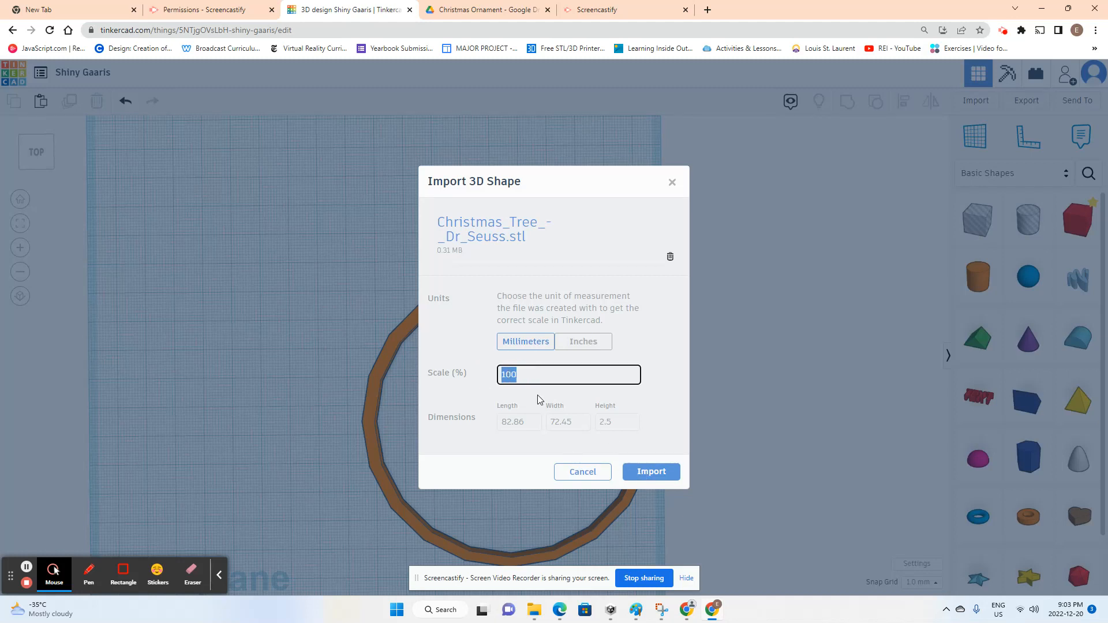
text(60)
click(535, 440)
click(642, 472)
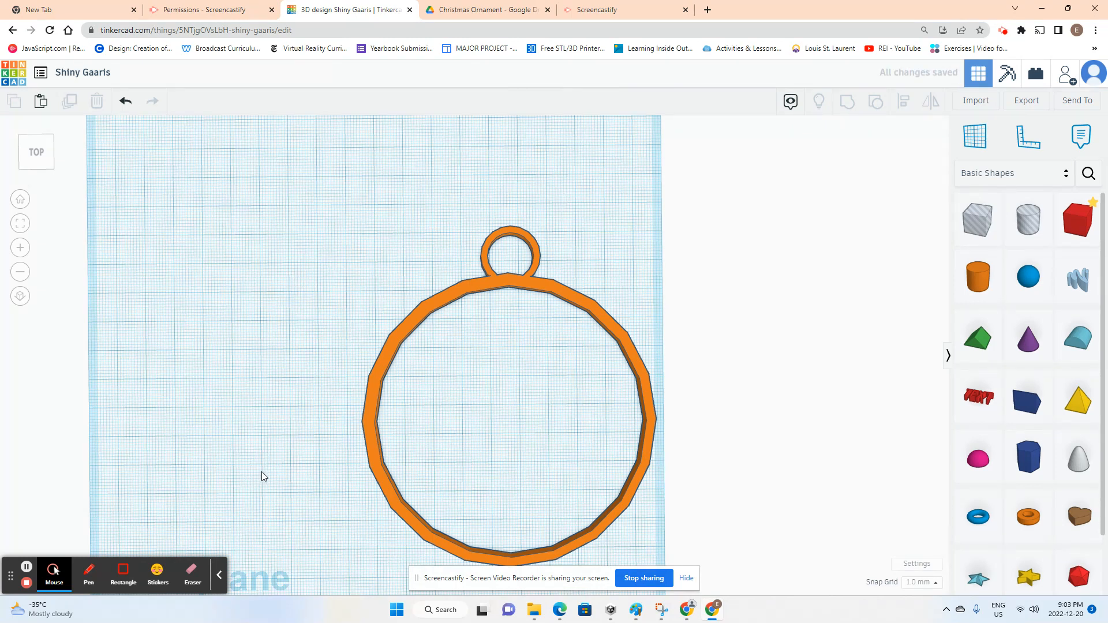
middle_drag(262, 472, 310, 416)
scroll(305, 429, down, 1)
scroll(312, 421, down, 4)
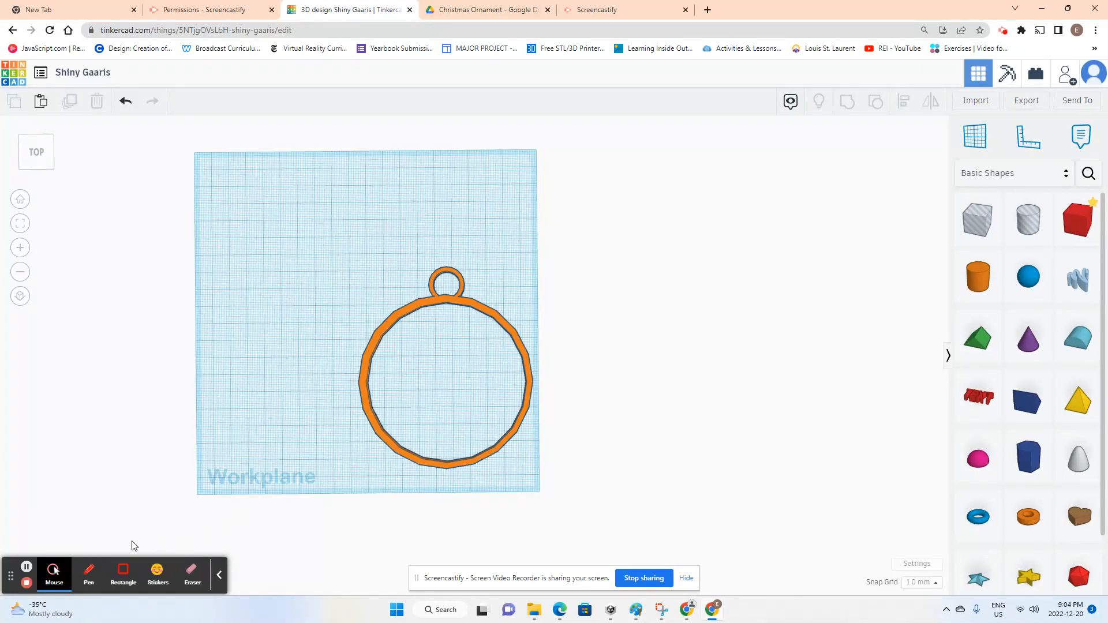
drag(11, 570, 9, 508)
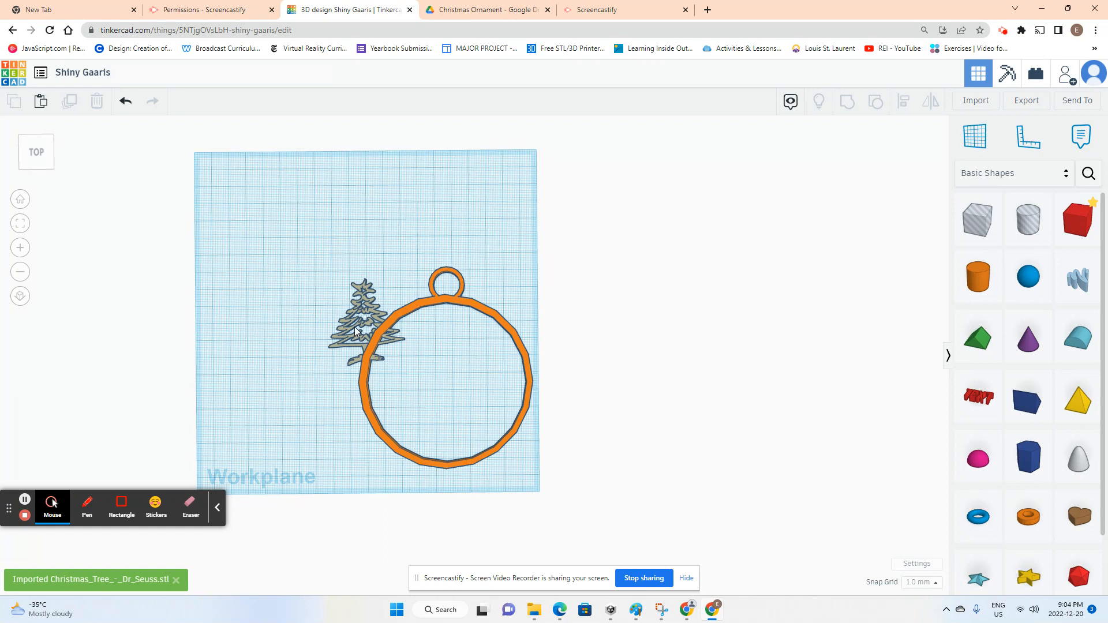
- Move the imported Christmas tree inside the ring so its base overlaps the ring's edge opposite the hanging loop
click(354, 330)
middle_drag(330, 404, 442, 470)
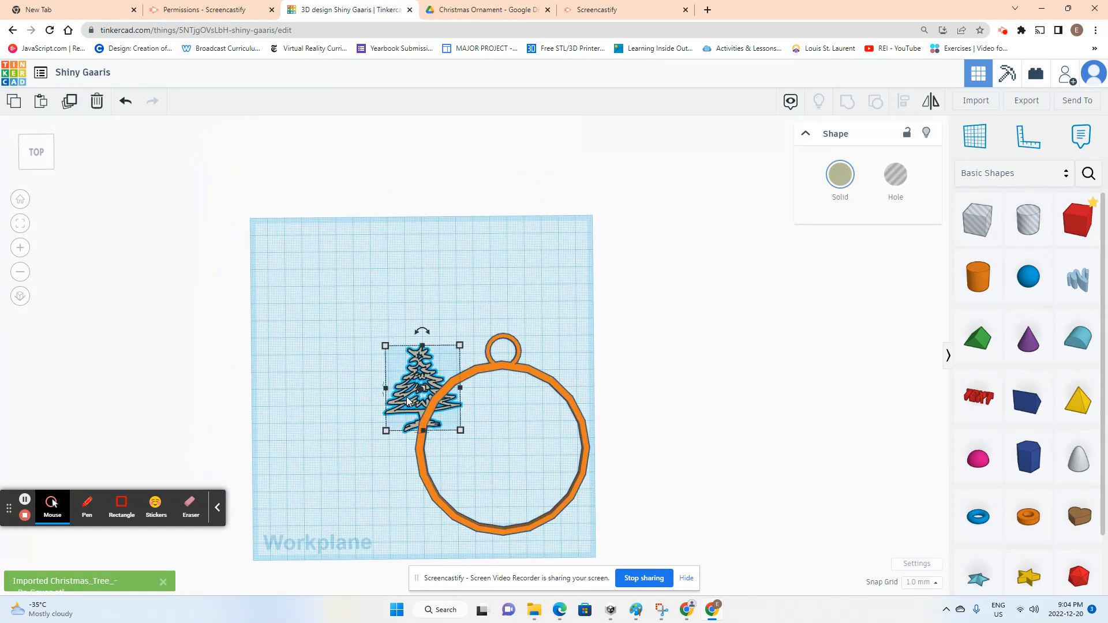
drag(407, 399, 504, 488)
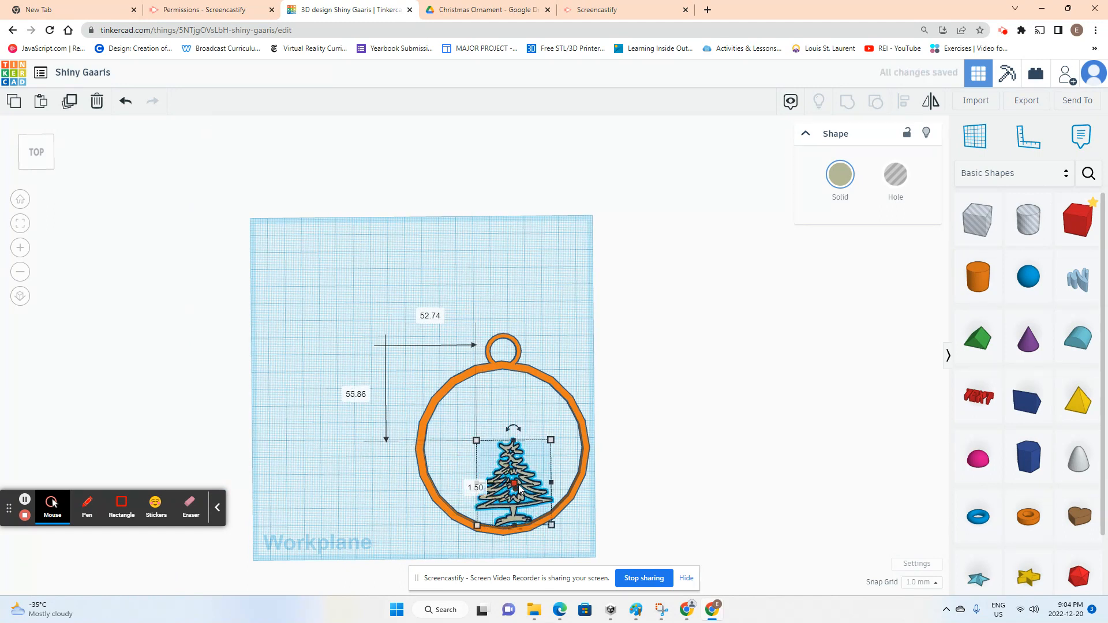
- Set the Christmas tree's height to 3.6 mm and compare it with the ring's thickness
right_drag(520, 486, 494, 459)
scroll(493, 459, up, 5)
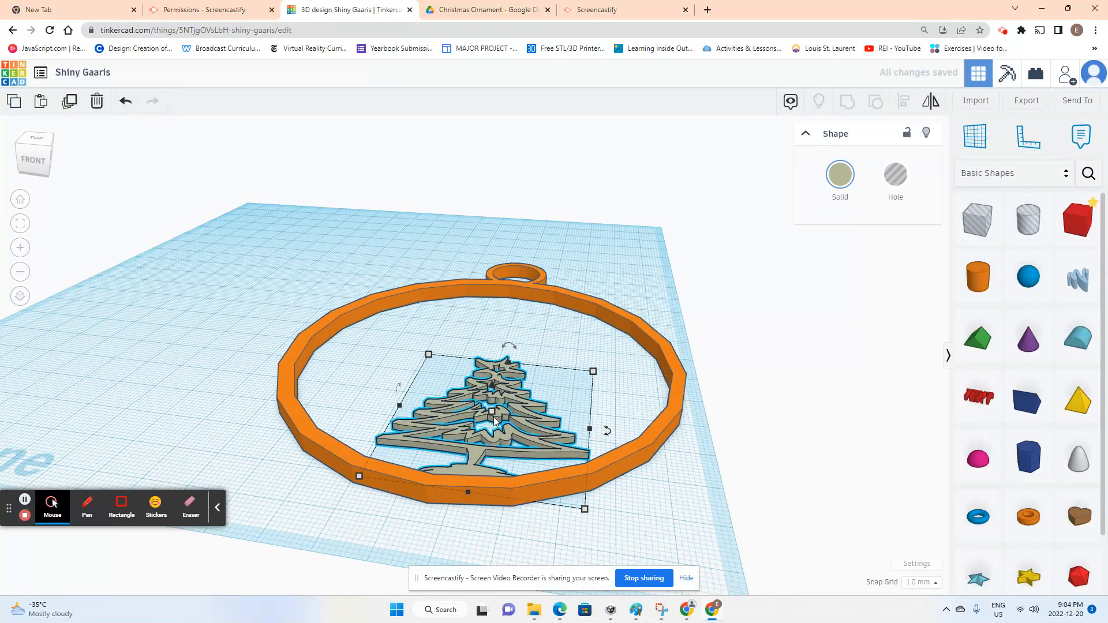
click(559, 413)
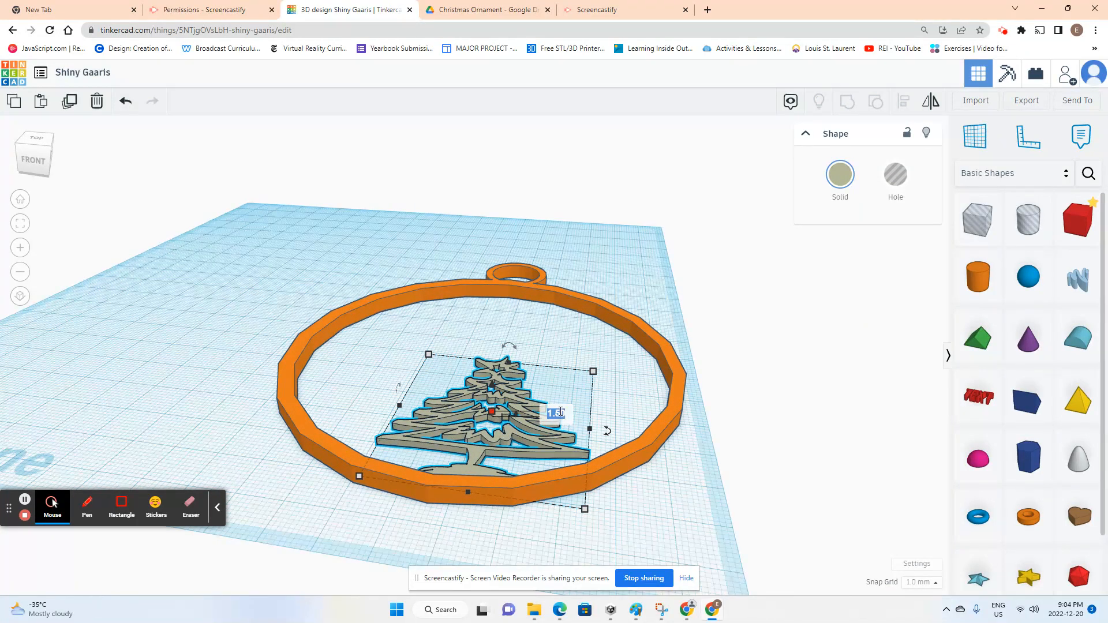
text(3.6)
key(Return)
click(338, 424)
click(483, 403)
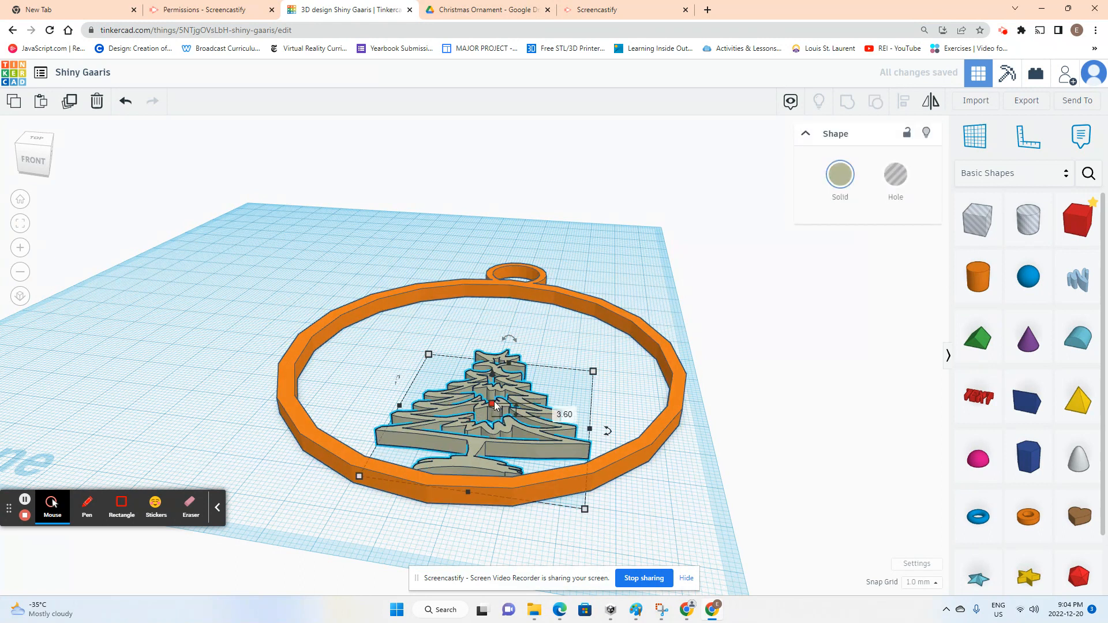
click(630, 447)
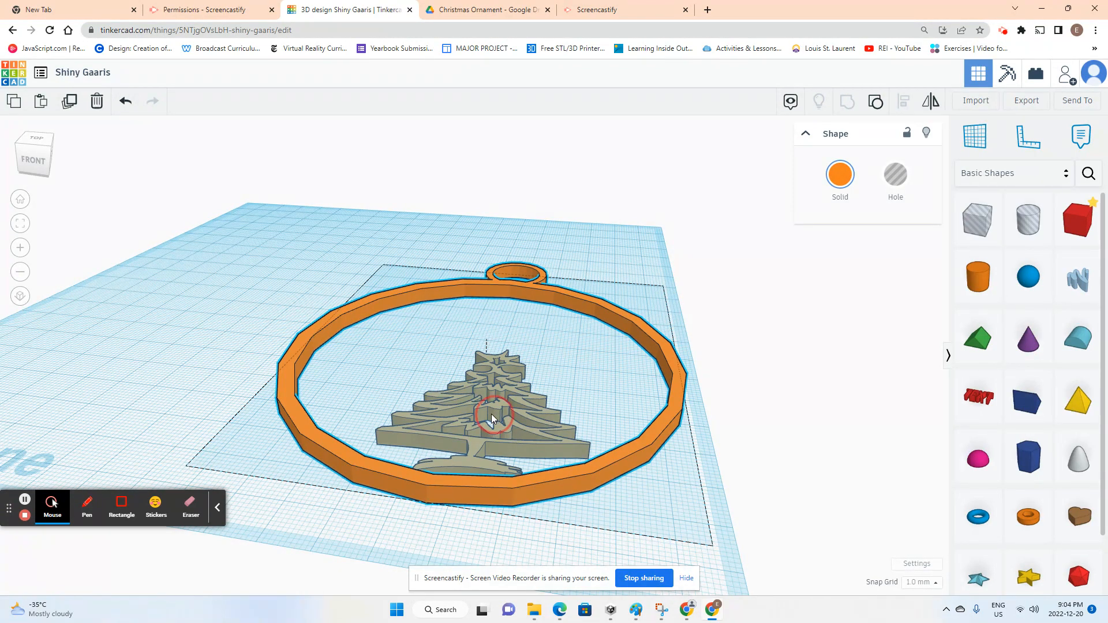
click(490, 414)
right_drag(455, 372, 501, 524)
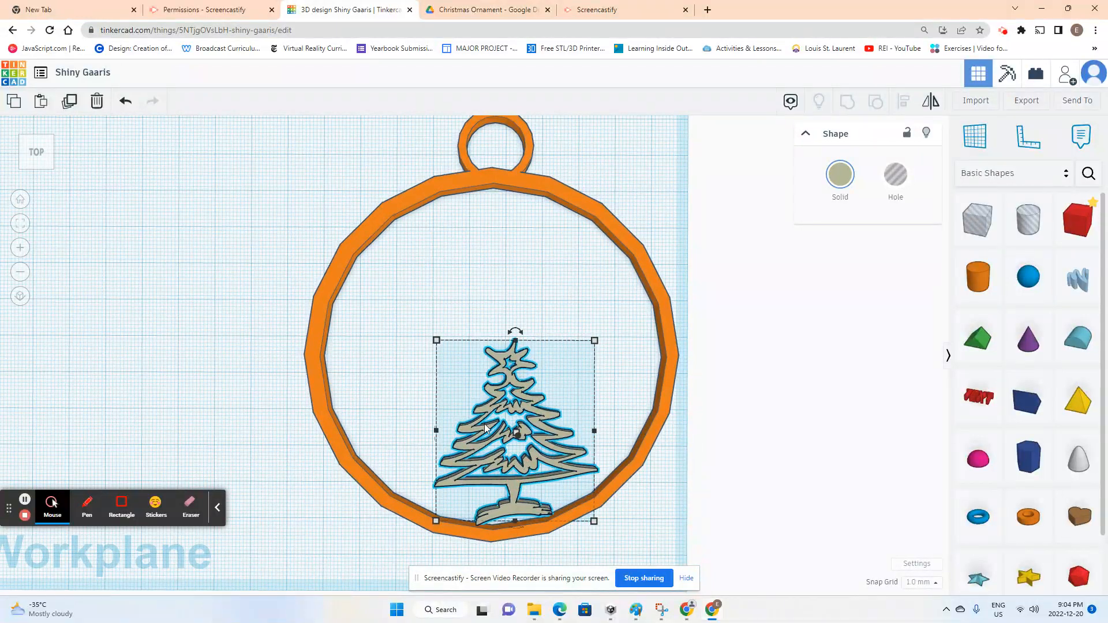
- Shift the Christmas tree 2 mm sideways and 1 mm toward the ring's edge opposite the loop, and group it with the ring
mouse_move(484, 425)
mouse_down()
mouse_move(483, 436)
mouse_move(510, 431)
mouse_move(490, 434)
mouse_up()
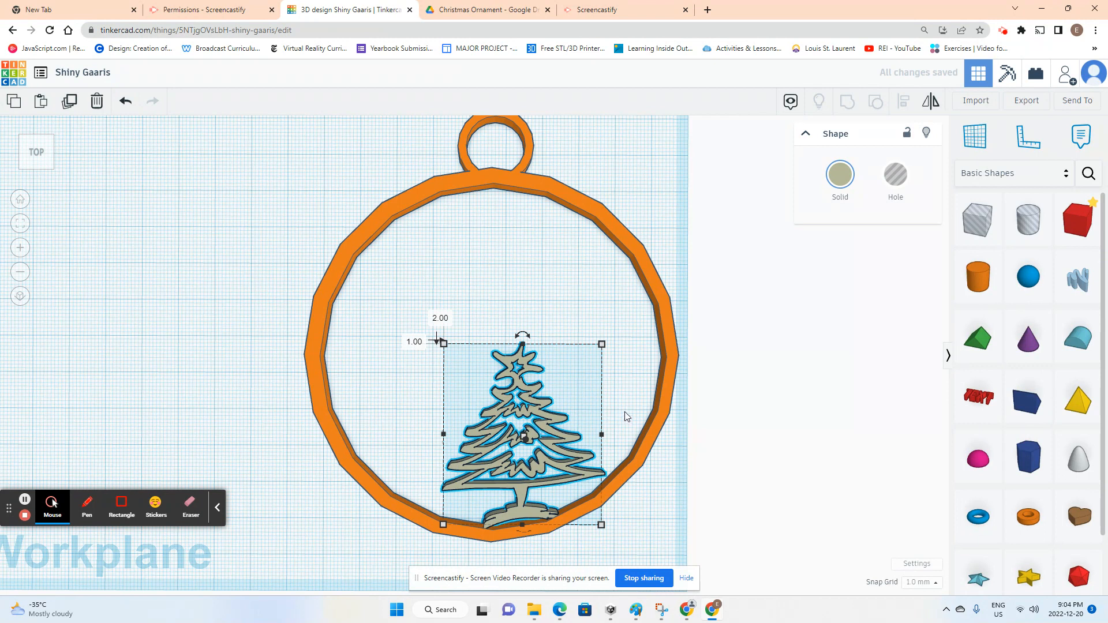
shift+click(662, 406)
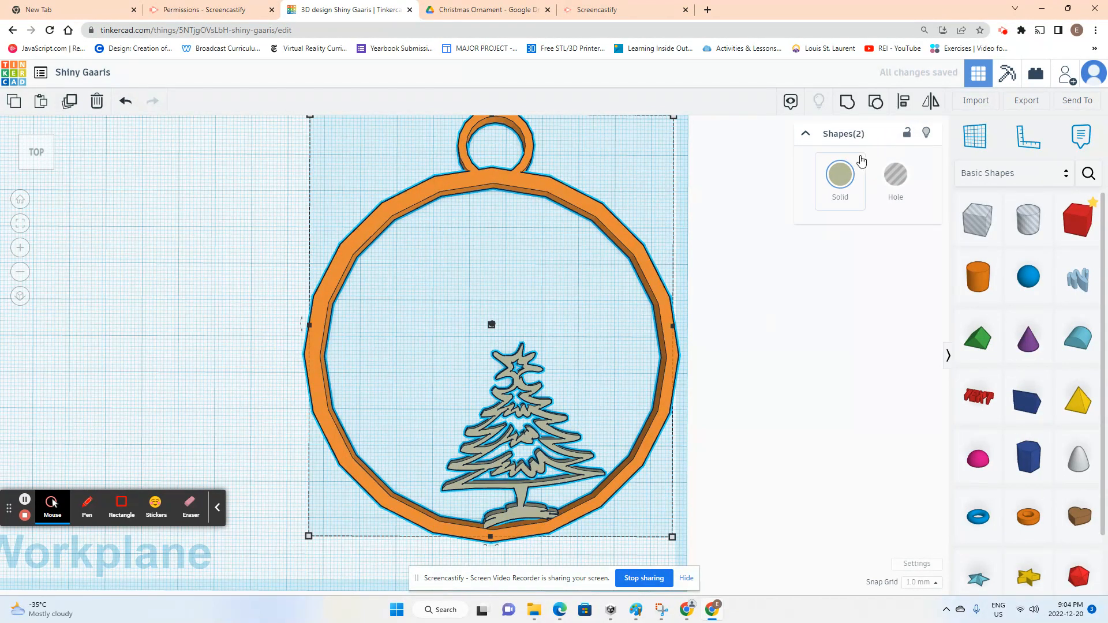
click(847, 101)
click(670, 448)
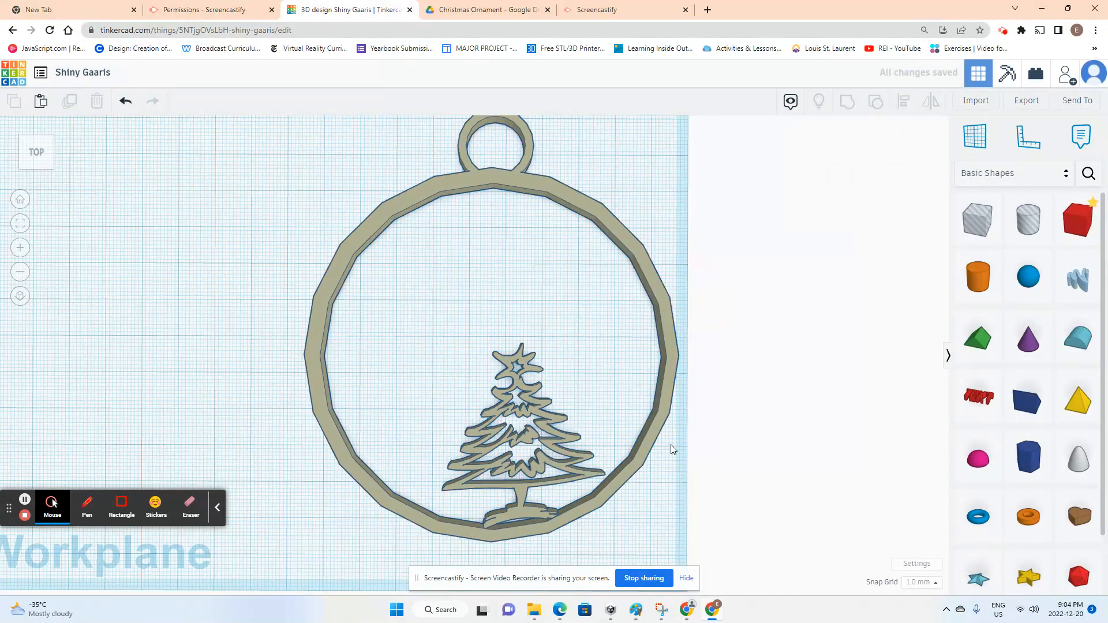
scroll(496, 504, up, 4)
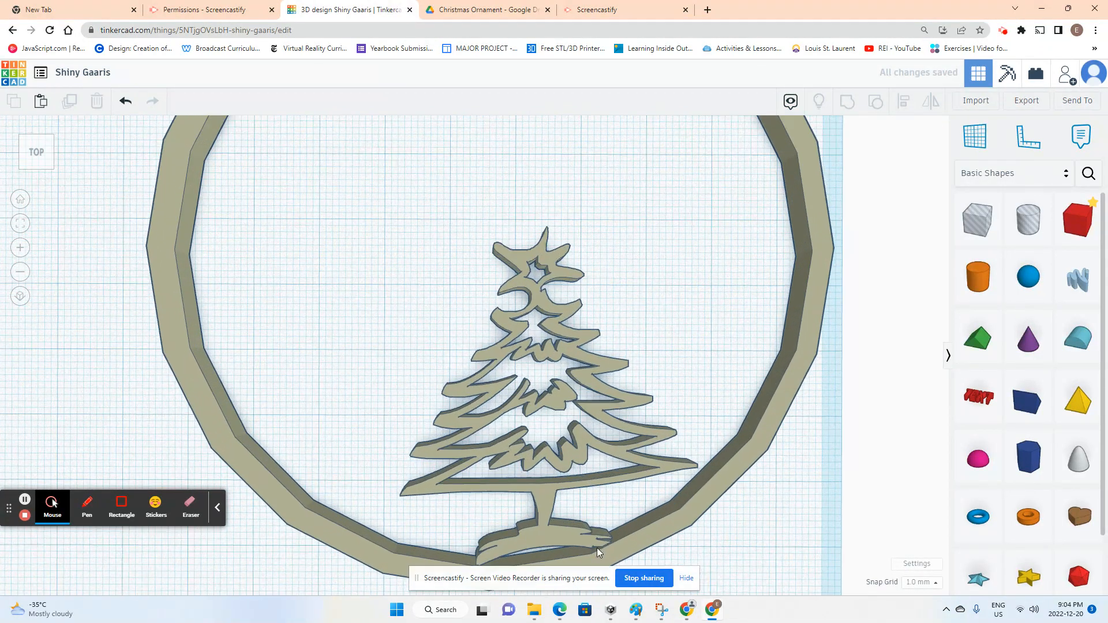
scroll(507, 327, down, 3)
scroll(534, 336, down, 2)
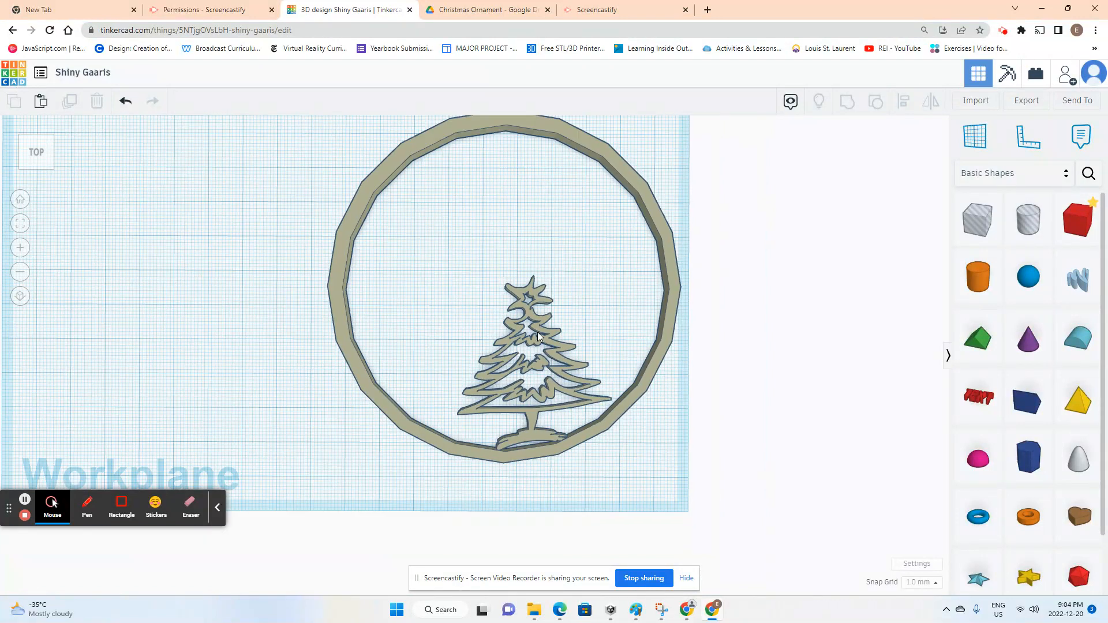
scroll(529, 340, down, 1)
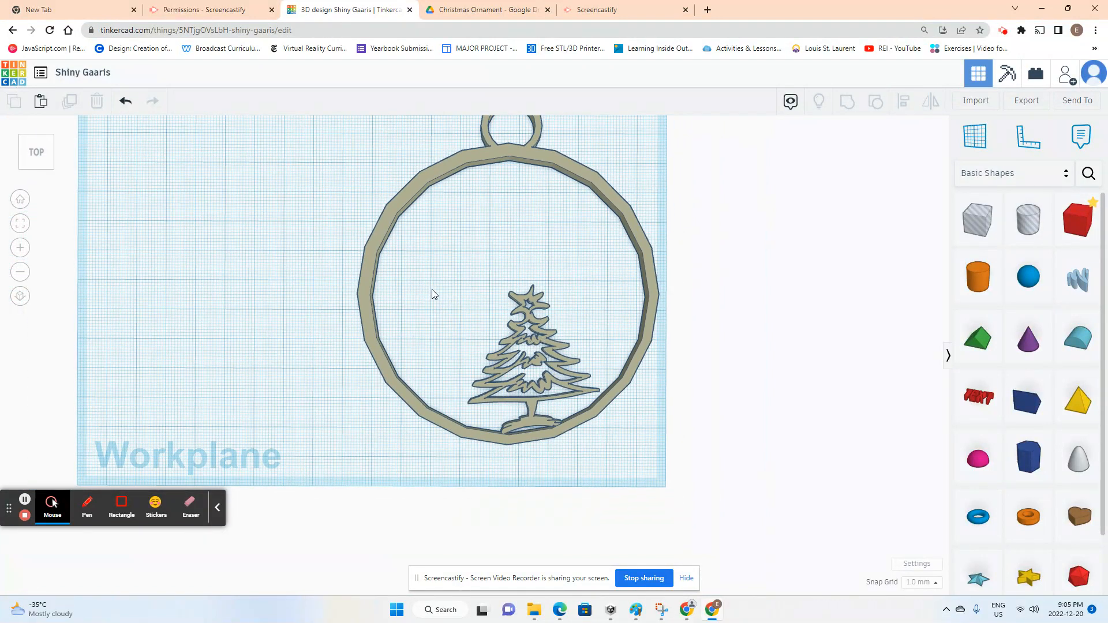
scroll(431, 288, down, 1)
middle_drag(470, 237, 515, 326)
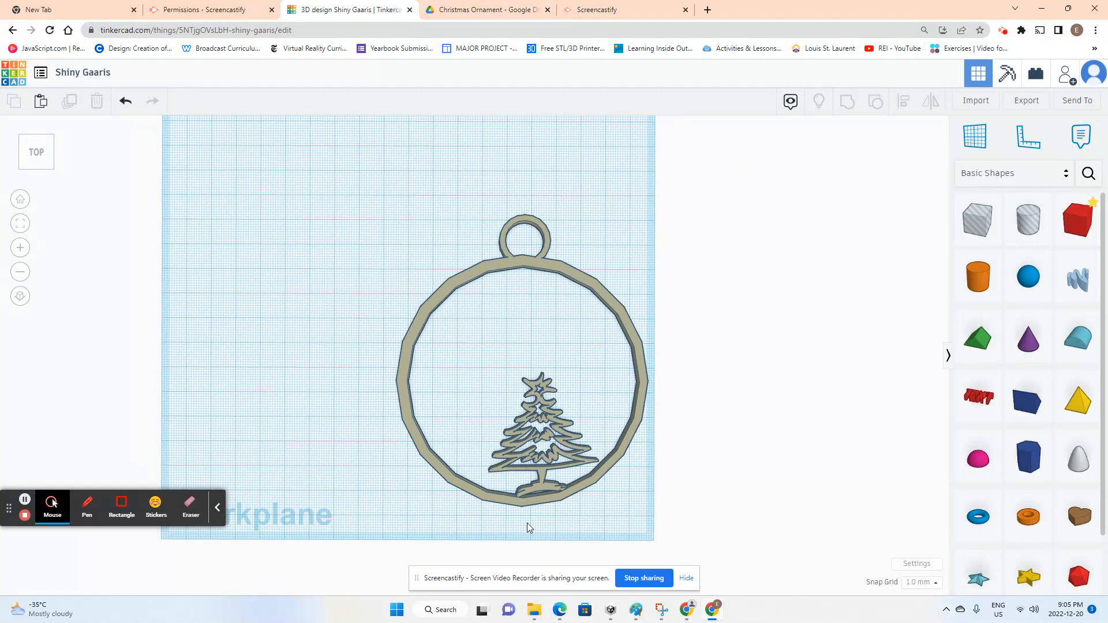
- Import Merry_Christmas_Decorative_Letter_or_Tree_Decoration_printing.stl from the SPark Flex folder in millimetres at 100% scale
mouse_move(528, 616)
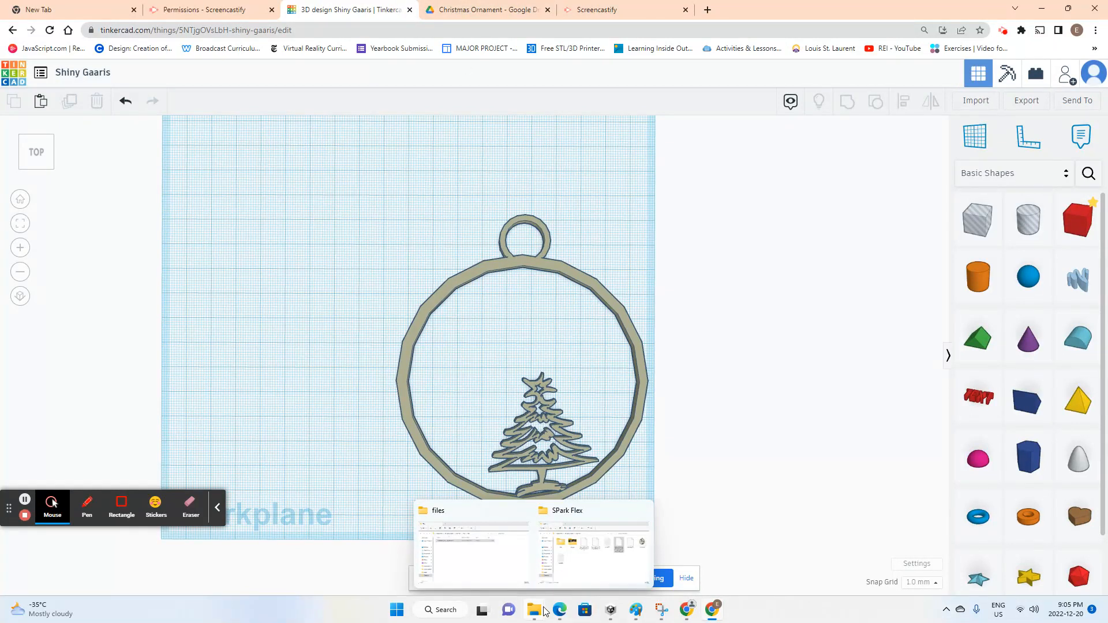
click(594, 548)
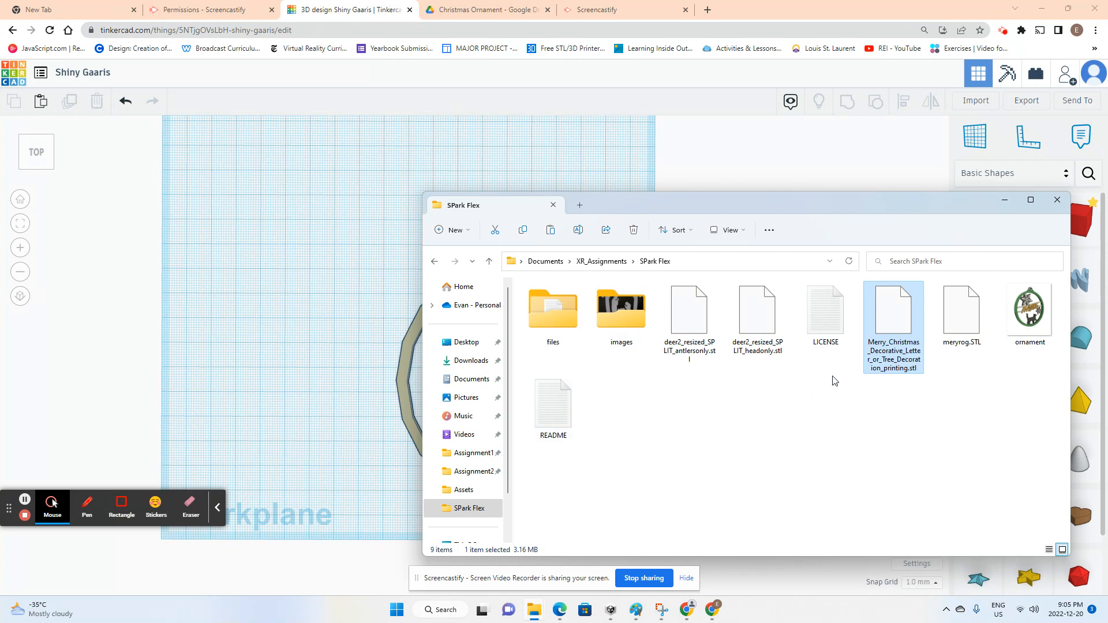
drag(898, 322, 778, 461)
click(975, 103)
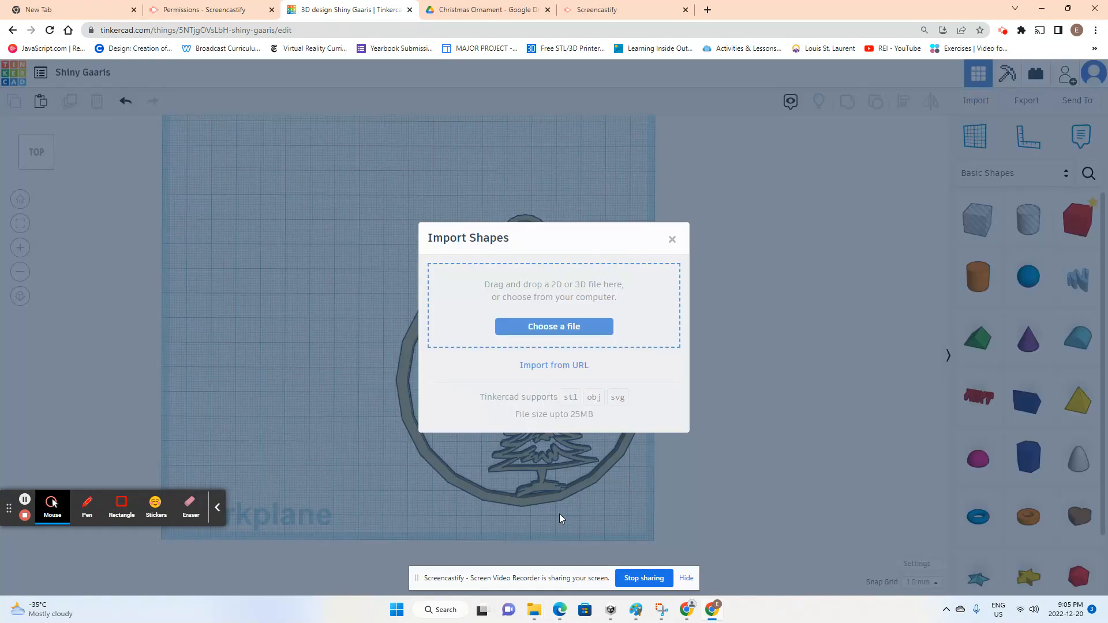
click(536, 610)
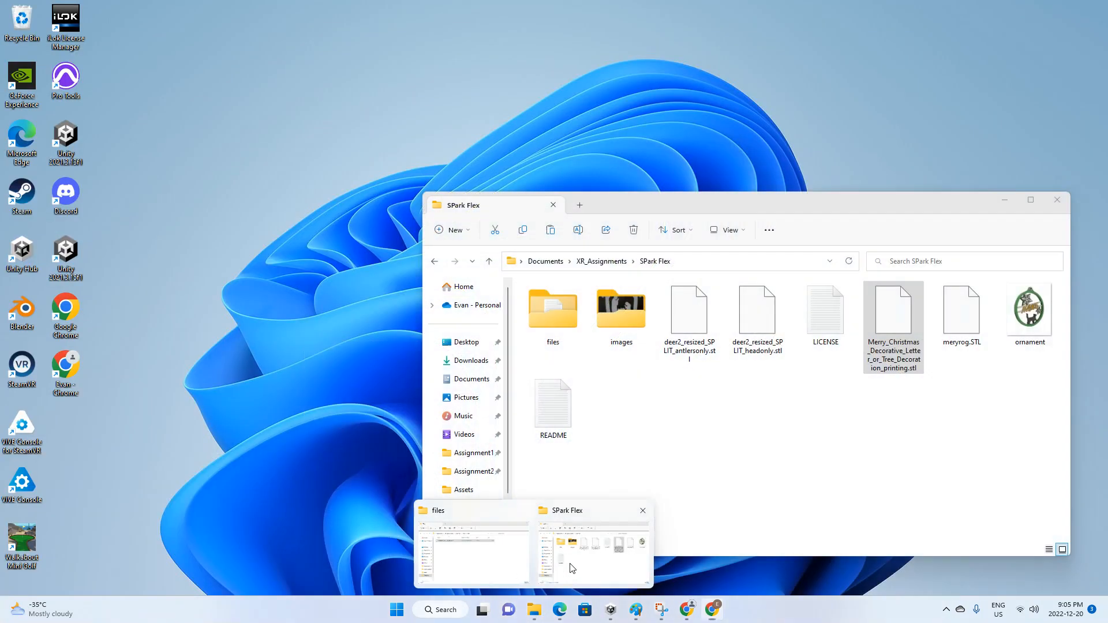
click(593, 551)
drag(759, 212, 559, 360)
drag(700, 472, 558, 329)
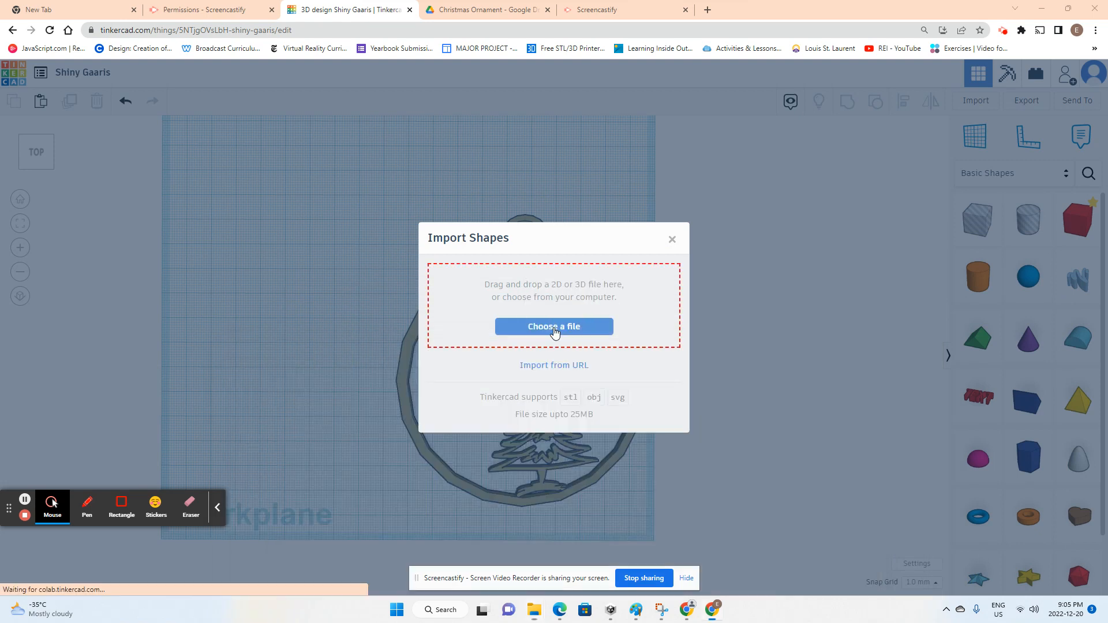
click(595, 415)
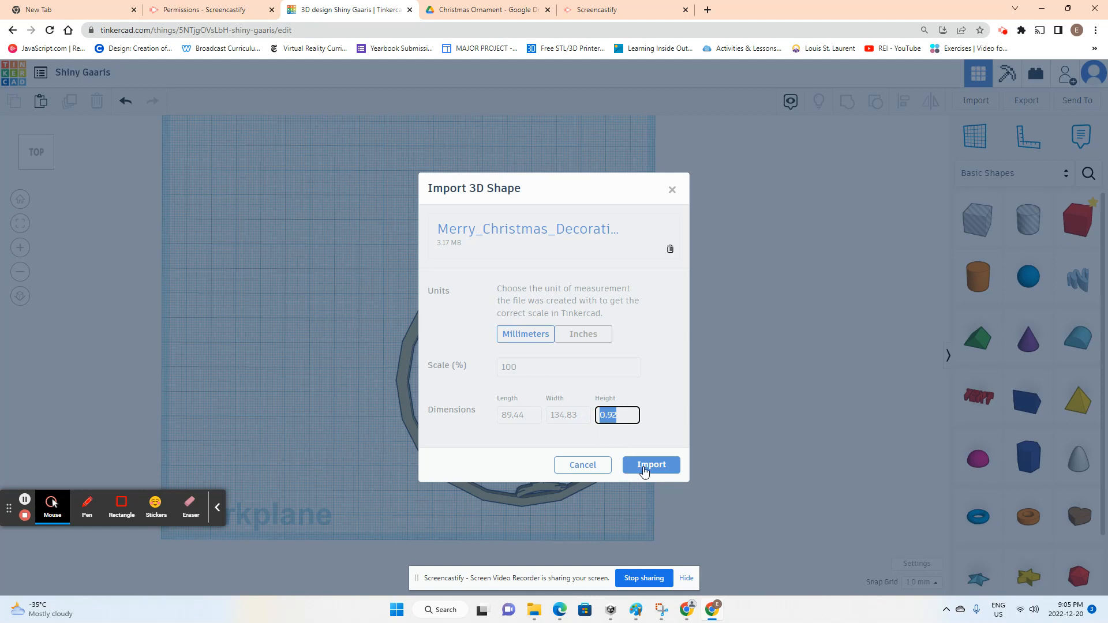
click(645, 468)
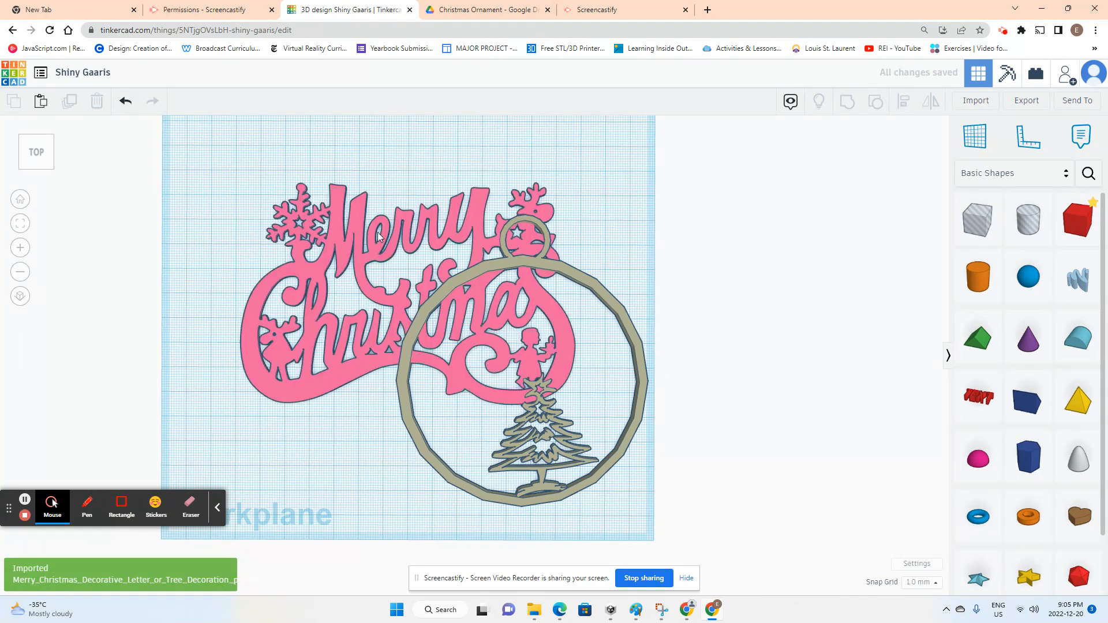
- Shrink the Merry Christmas lettering to about 58 by 37 mm and set its height to 3.6 mm
click(351, 232)
drag(575, 185, 385, 314)
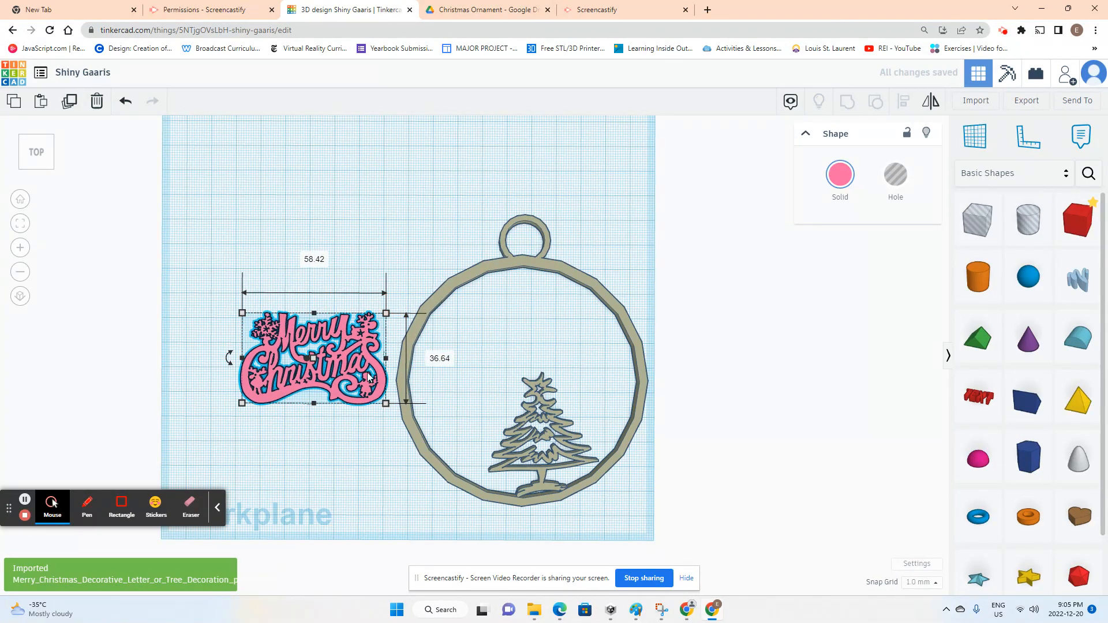
right_drag(364, 394, 323, 368)
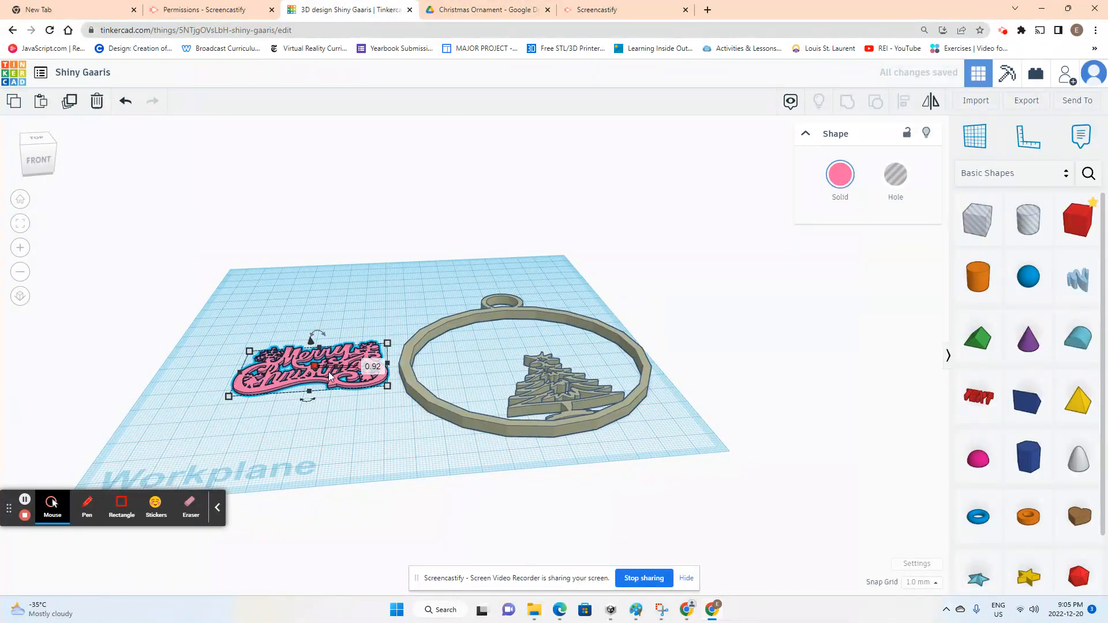
click(376, 368)
text(3.6)
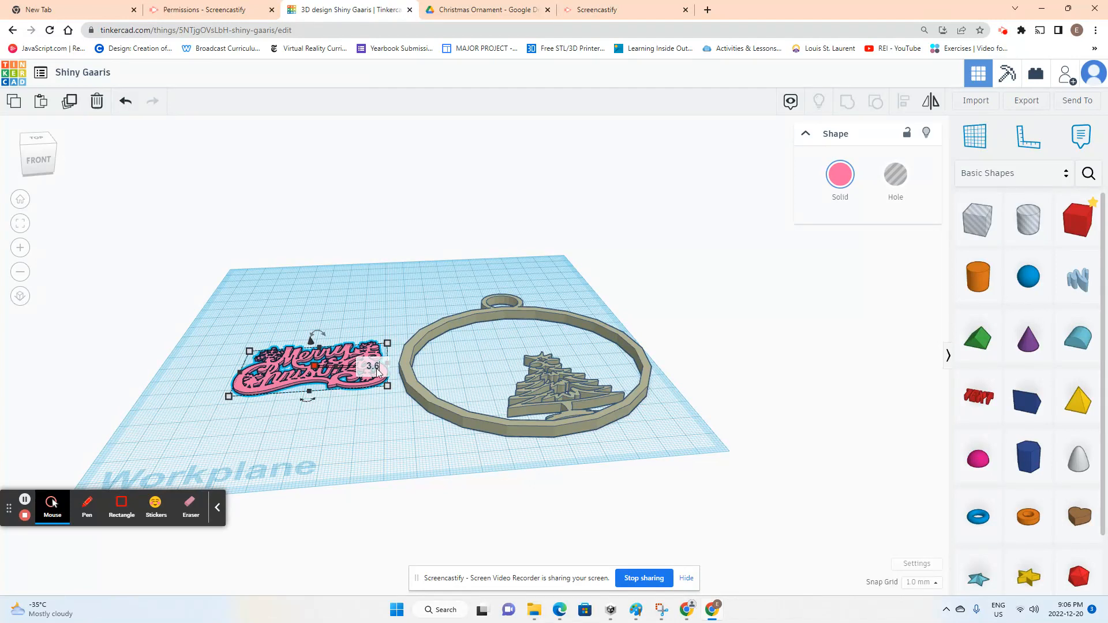
key(Return)
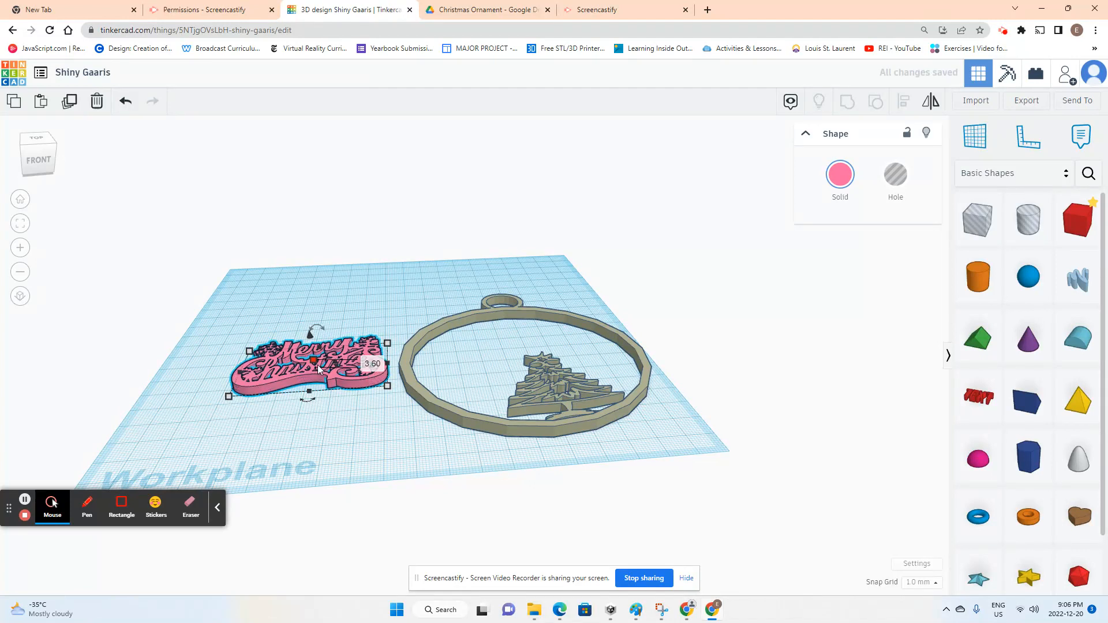
- Move the Merry Christmas lettering inside the ring, between the hanging loop and the top of the tree
drag(281, 376, 484, 347)
right_drag(625, 293, 610, 395)
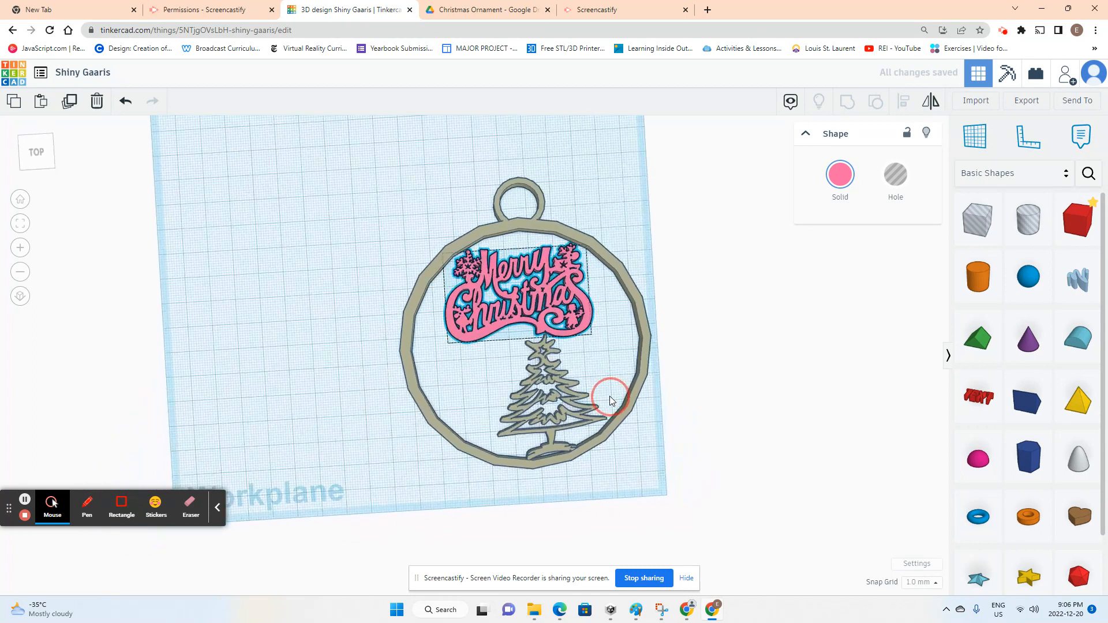
click(360, 301)
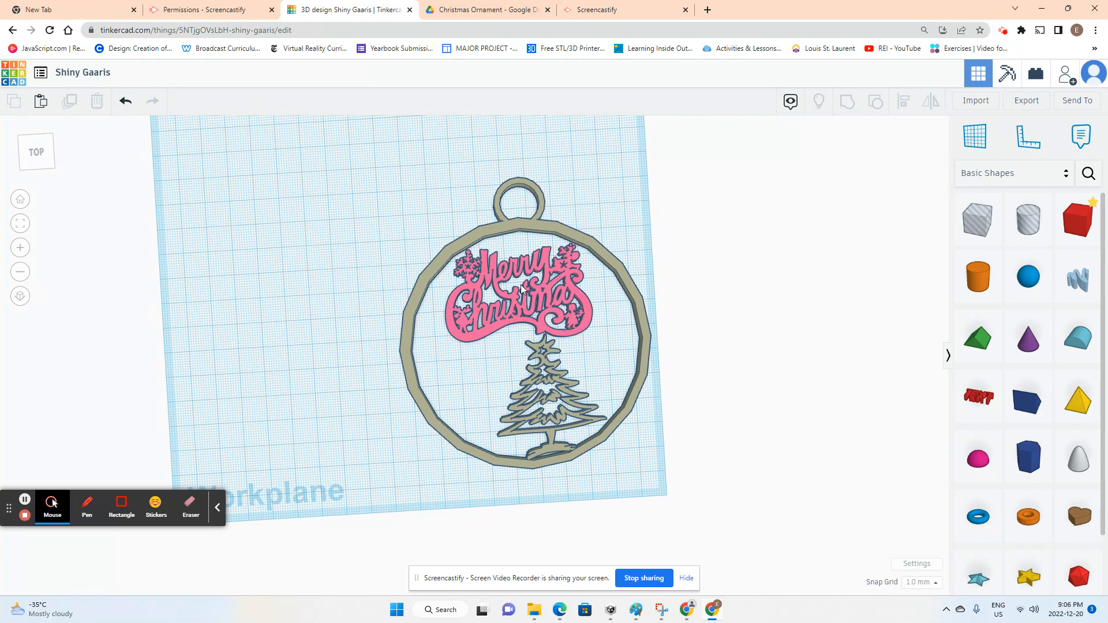
click(541, 283)
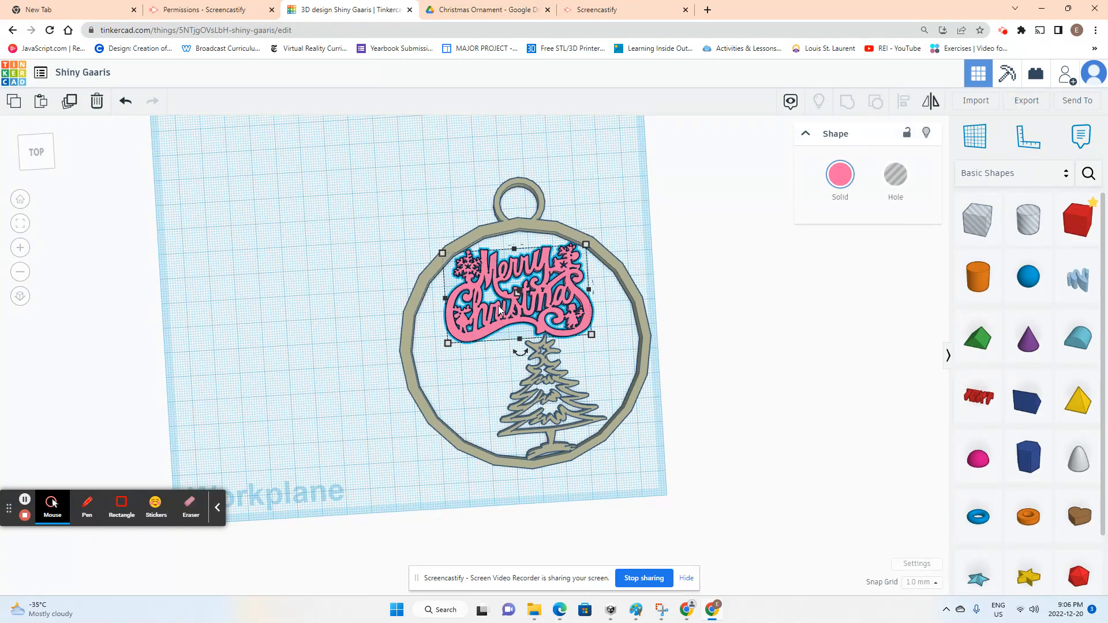
click(381, 381)
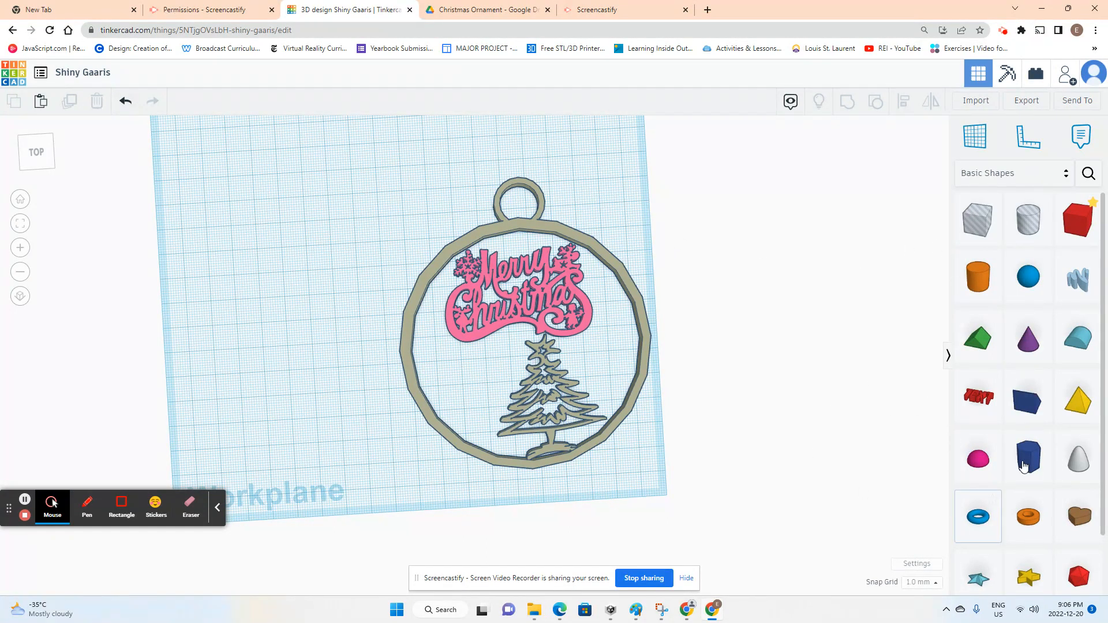
- Add a Scribble shape inside the ring, draw one long wavy horizontal stroke, and reduce its height to about 2 mm
click(1078, 279)
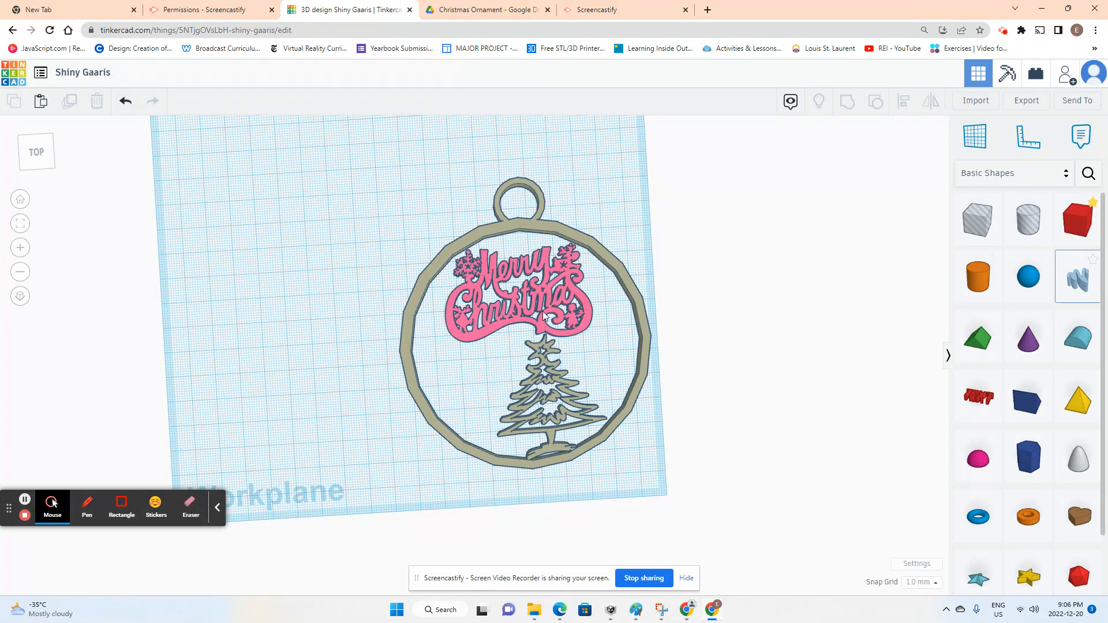
click(451, 367)
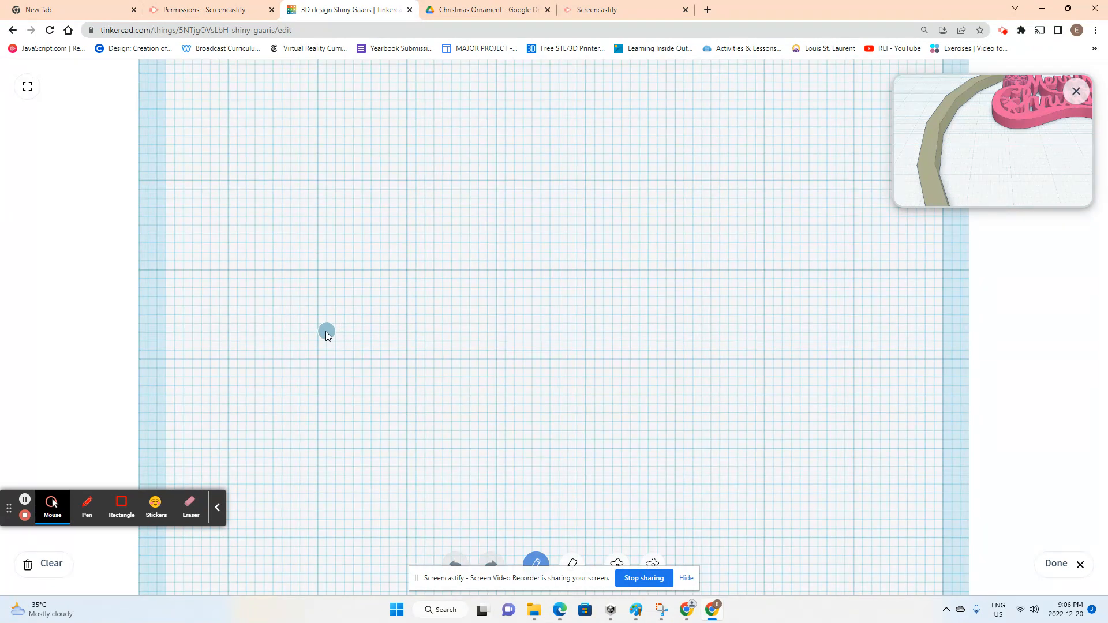
mouse_move(325, 331)
mouse_down()
mouse_move(346, 317)
mouse_move(551, 284)
mouse_move(669, 288)
mouse_move(805, 315)
mouse_up()
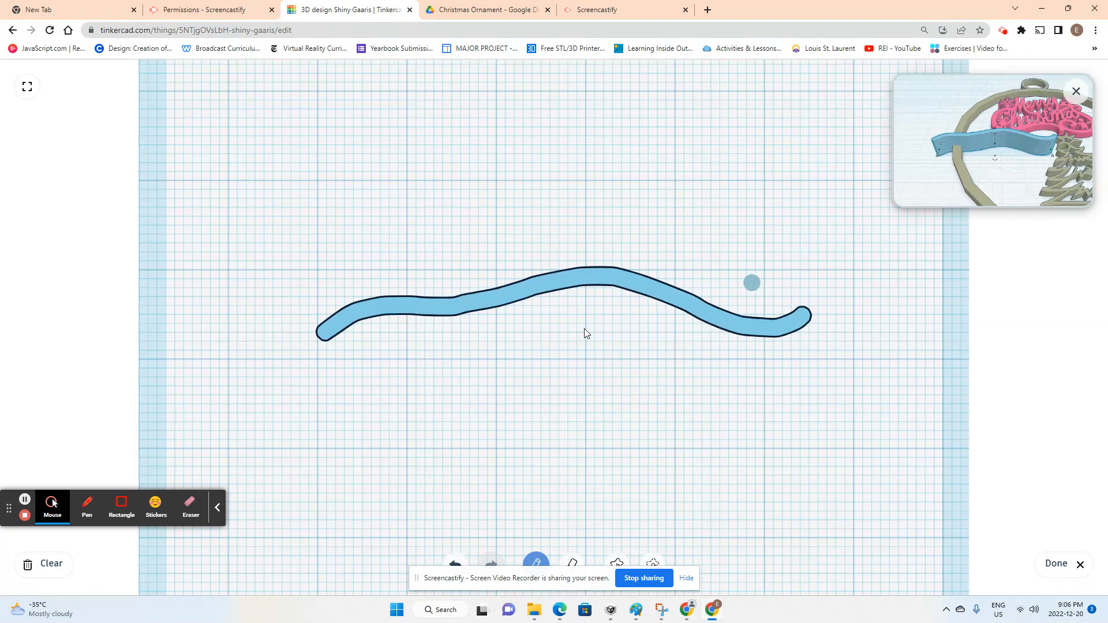
click(1039, 562)
mouse_move(506, 328)
mouse_down()
mouse_move(588, 300)
mouse_move(767, 295)
mouse_move(588, 319)
mouse_move(508, 315)
mouse_move(513, 351)
mouse_up()
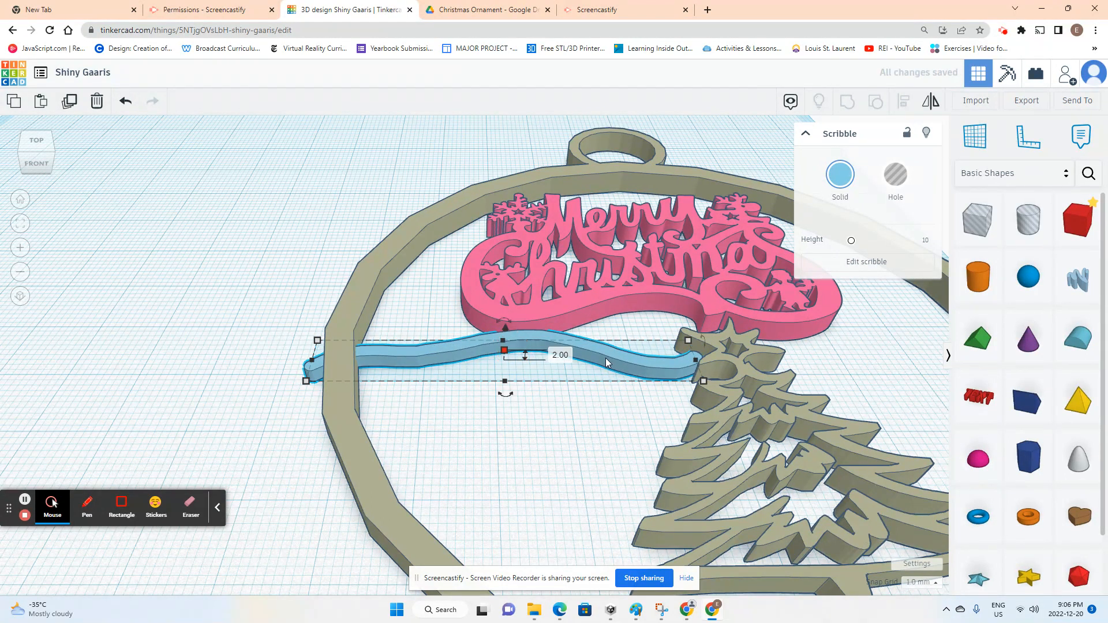
- Position the wavy strip so it runs from the ring's left inner edge to the tree's star, touching the lettering's lower edge
mouse_move(604, 357)
mouse_down()
mouse_move(617, 336)
mouse_move(622, 344)
mouse_up()
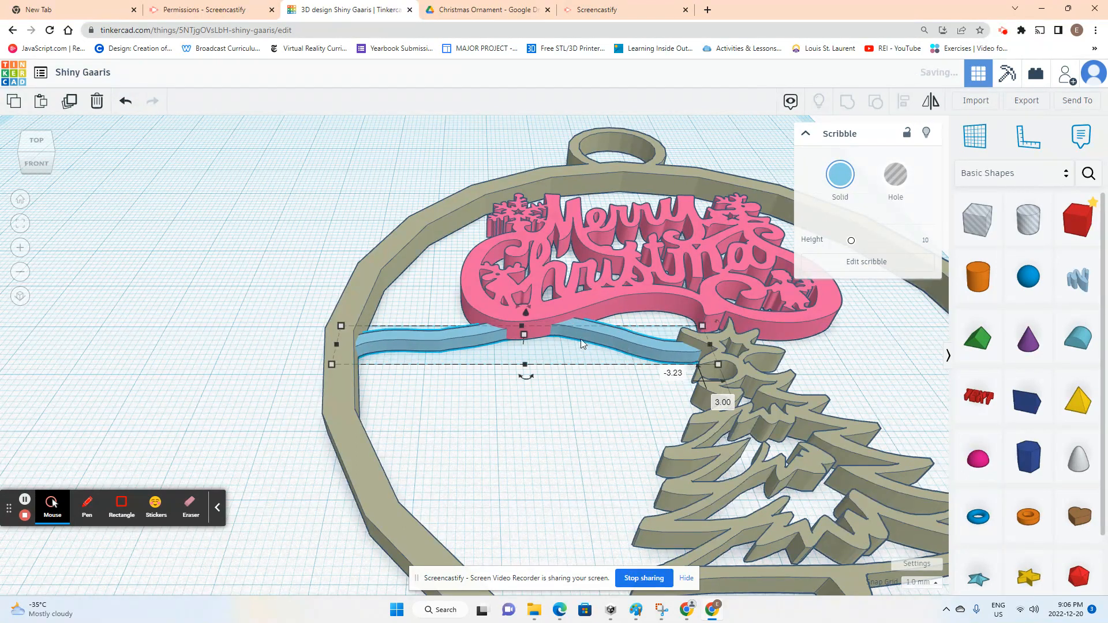
right_drag(581, 338, 631, 336)
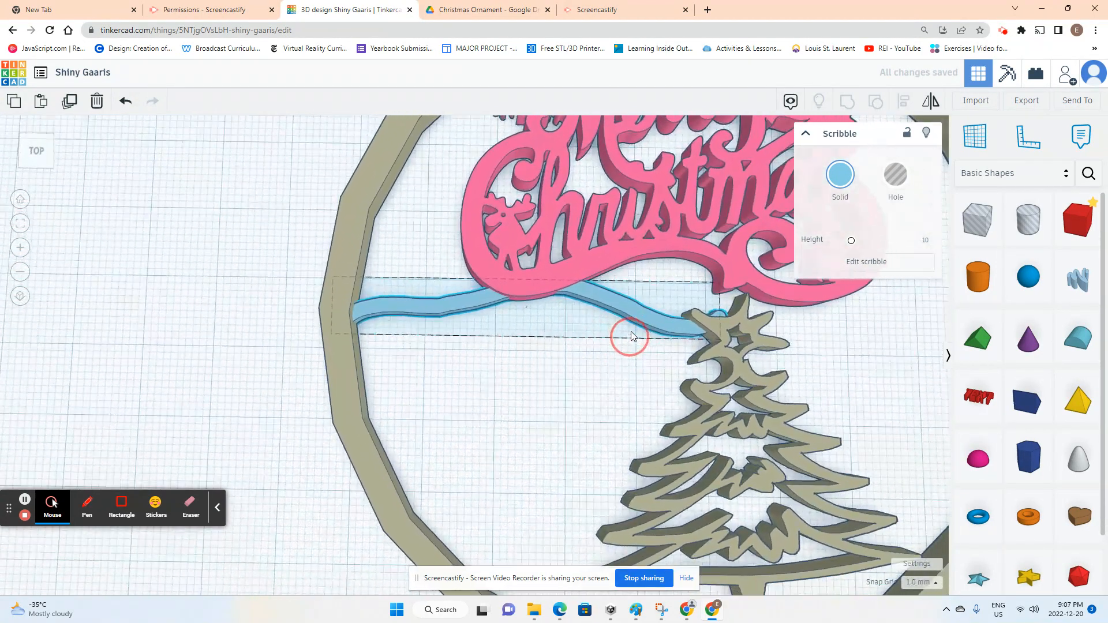
drag(625, 312, 625, 319)
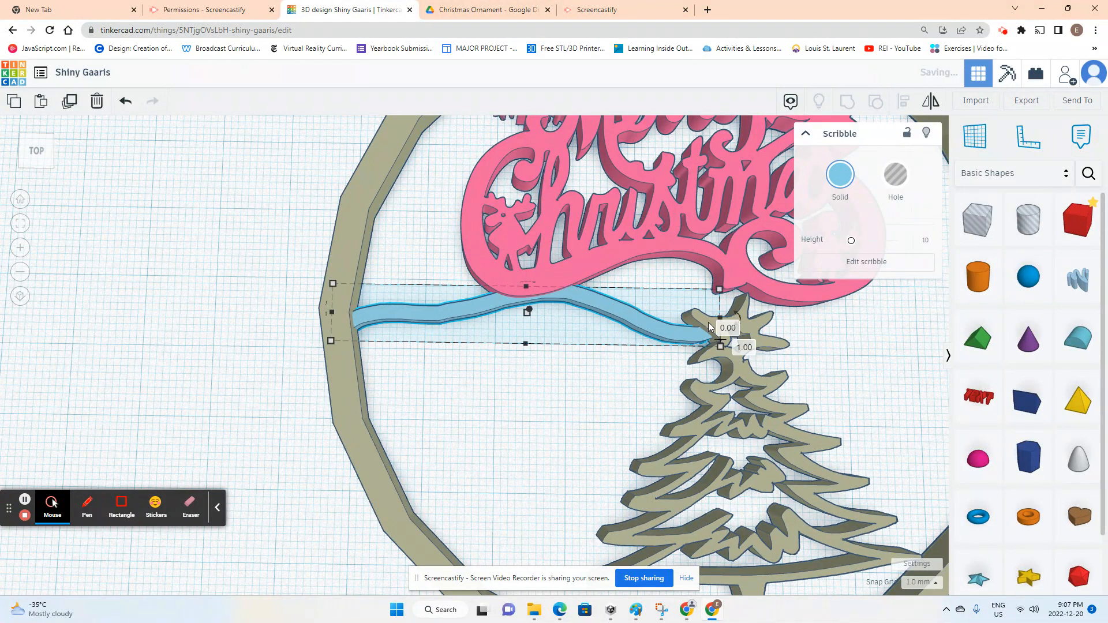
- Duplicate the wavy strip to the other side of the tree's star so it reaches the ring's opposite edge
scroll(718, 322, down, 1)
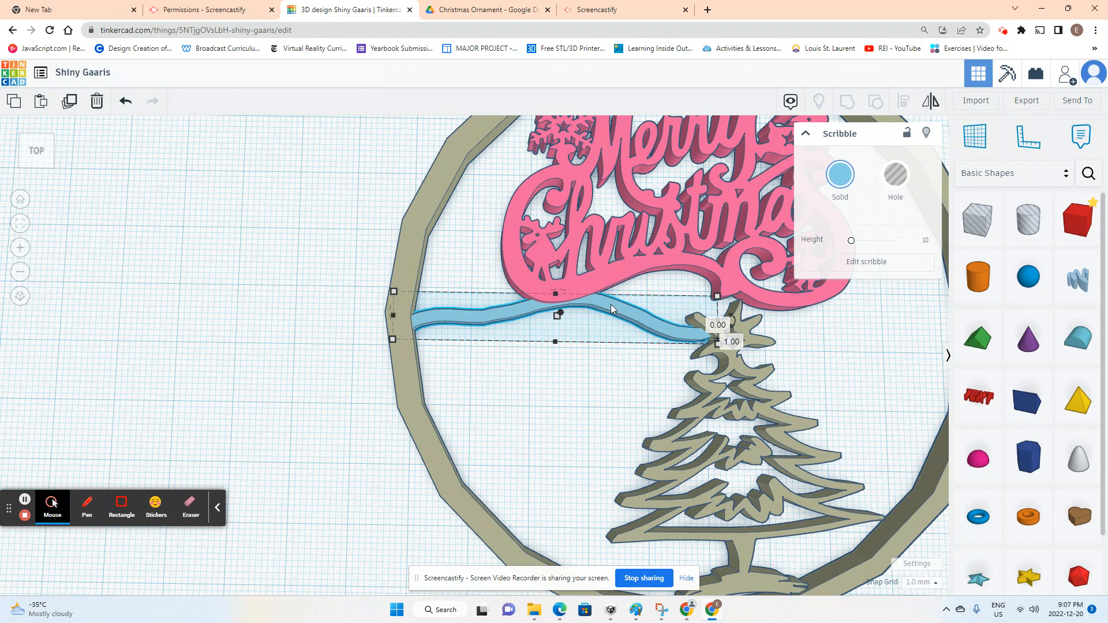
mouse_move(607, 303)
alt+mouse_down()
mouse_move(894, 327)
mouse_move(903, 314)
alt+mouse_up()
middle_drag(877, 375, 454, 375)
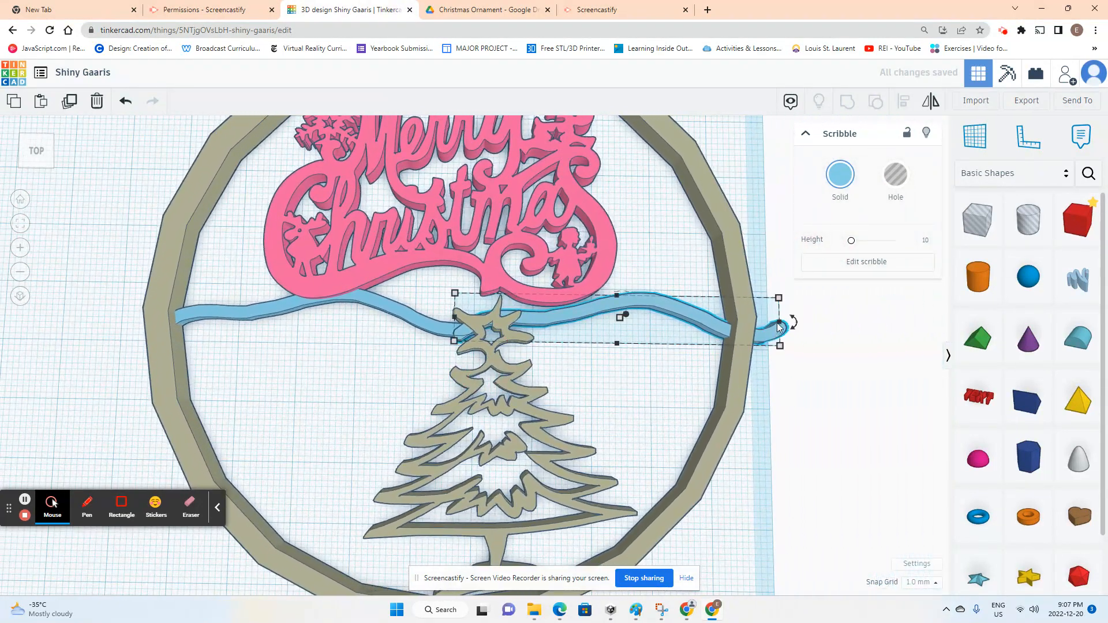
- Shorten the duplicated strip to 39 mm so it spans from star to ring, and move it 3 mm toward the lettering
drag(778, 327, 737, 321)
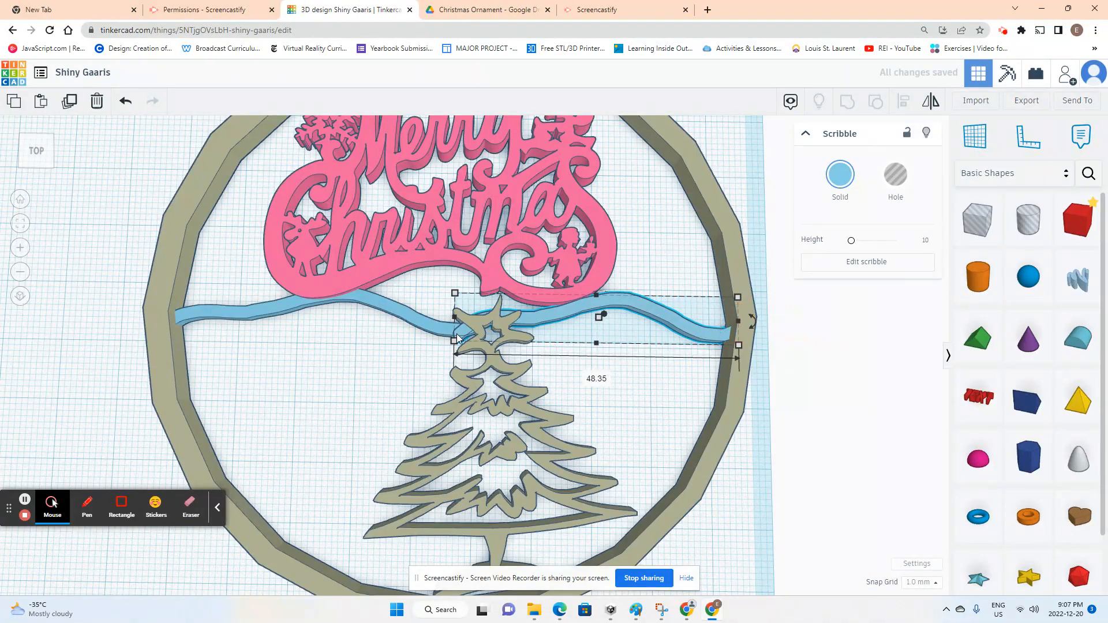
drag(454, 317, 509, 322)
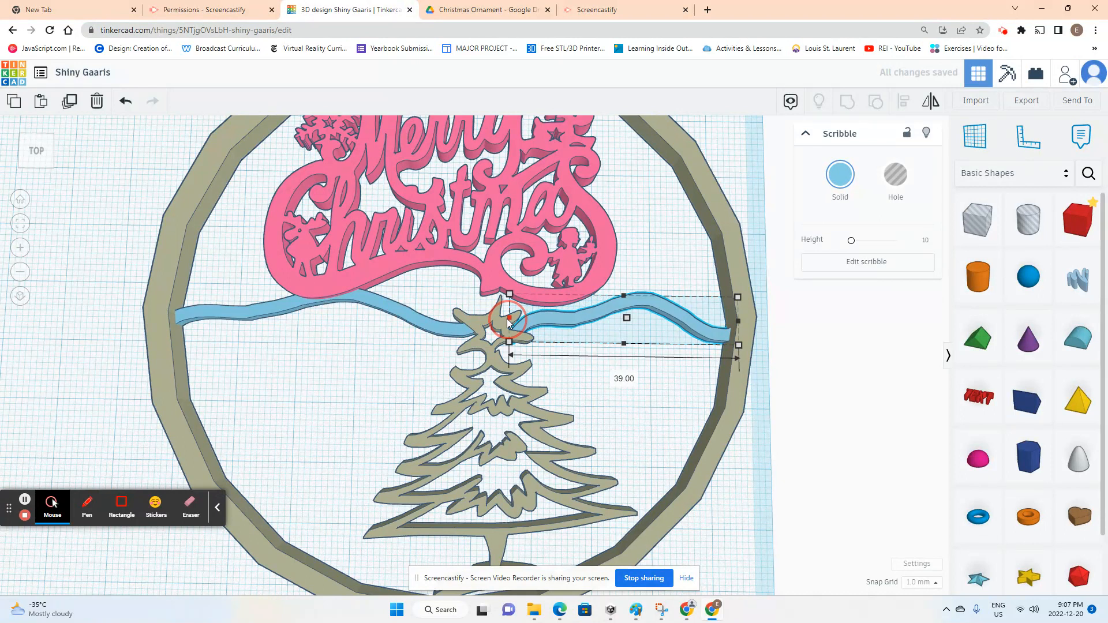
drag(593, 306, 594, 293)
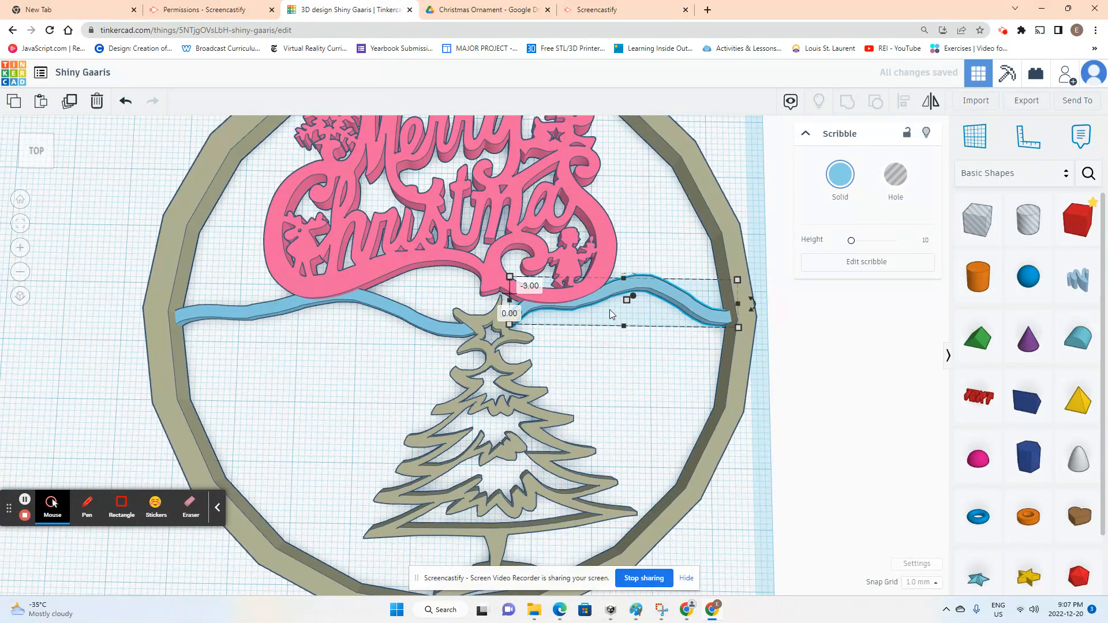
mouse_move(685, 384)
right_down()
mouse_move(675, 324)
mouse_move(688, 313)
mouse_move(673, 411)
mouse_move(642, 378)
mouse_move(651, 352)
right_up()
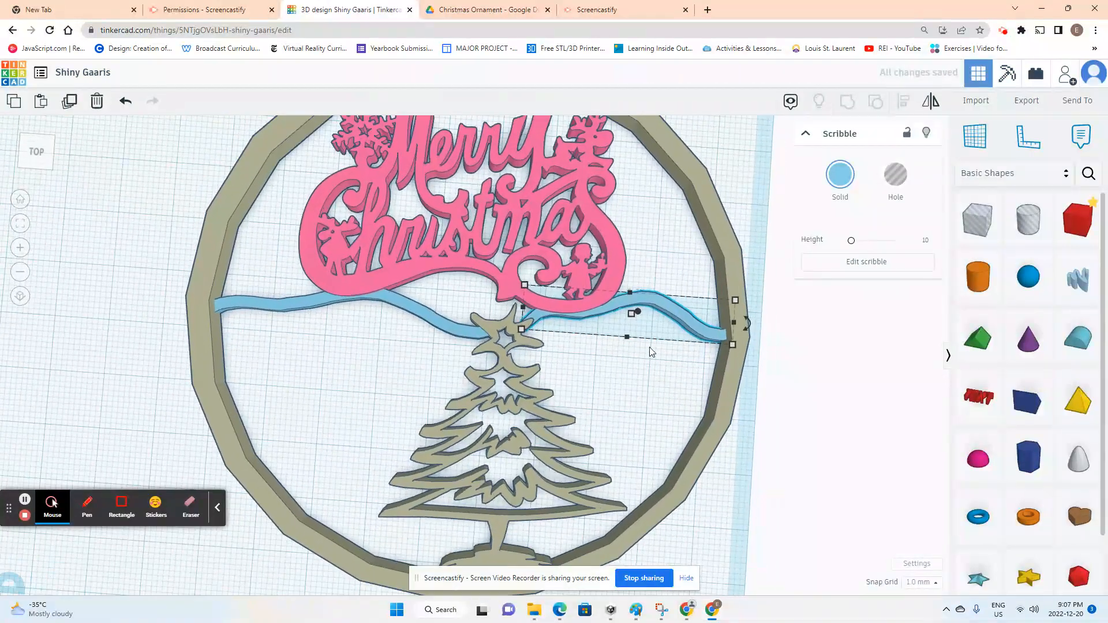
- Group both wavy strips, the Merry Christmas lettering and the ring with the tree into one shape
scroll(569, 341, down, 1)
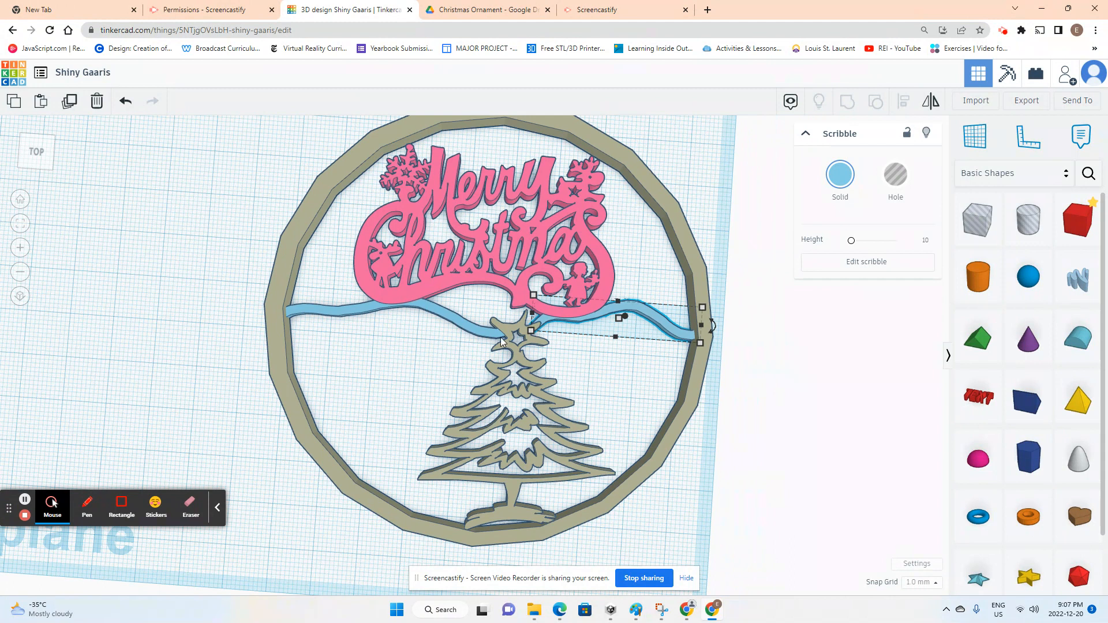
shift+click(391, 304)
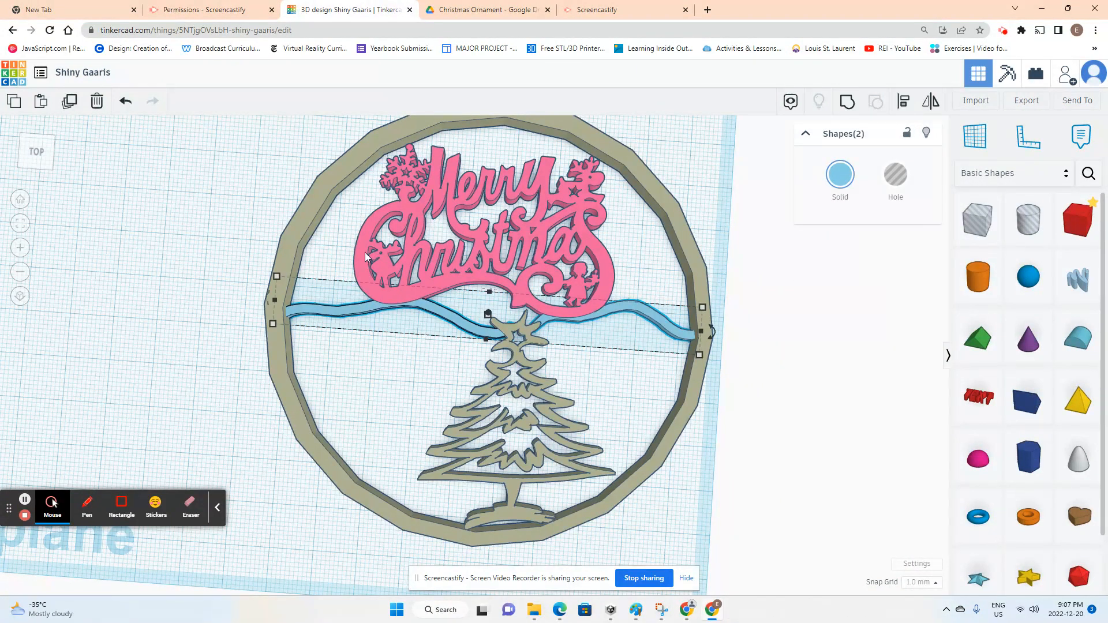
shift+click(622, 308)
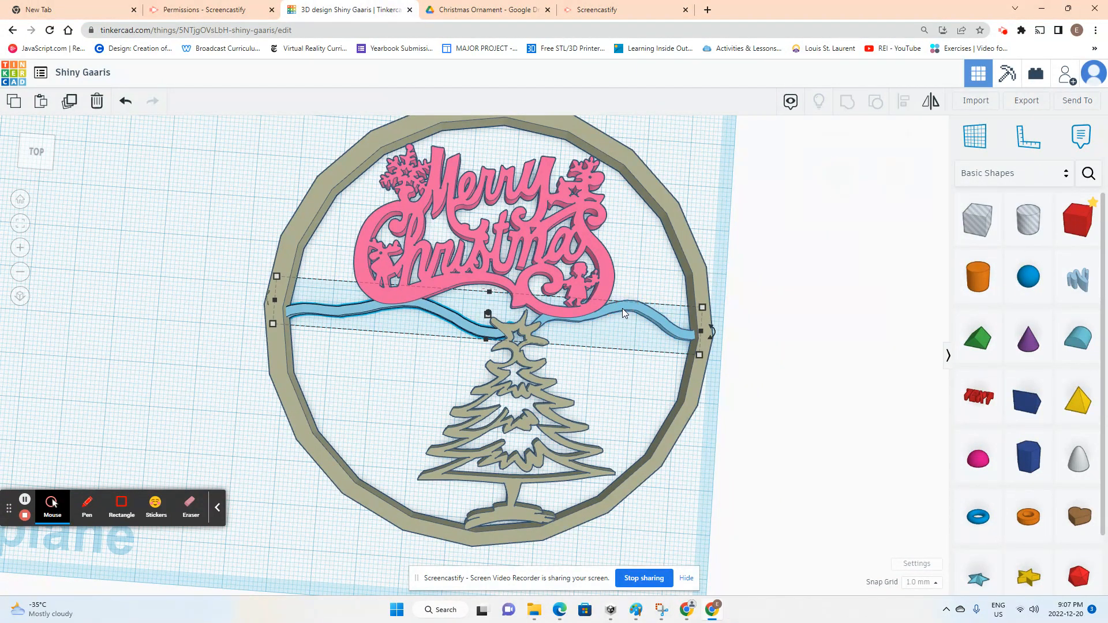
shift+click(604, 261)
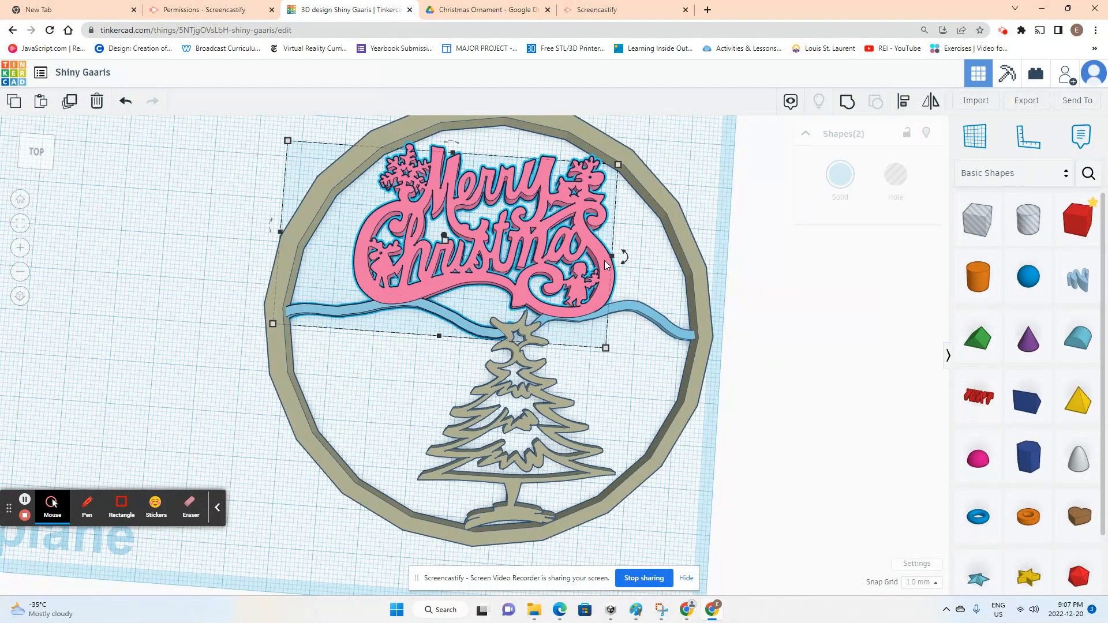
shift+click(637, 312)
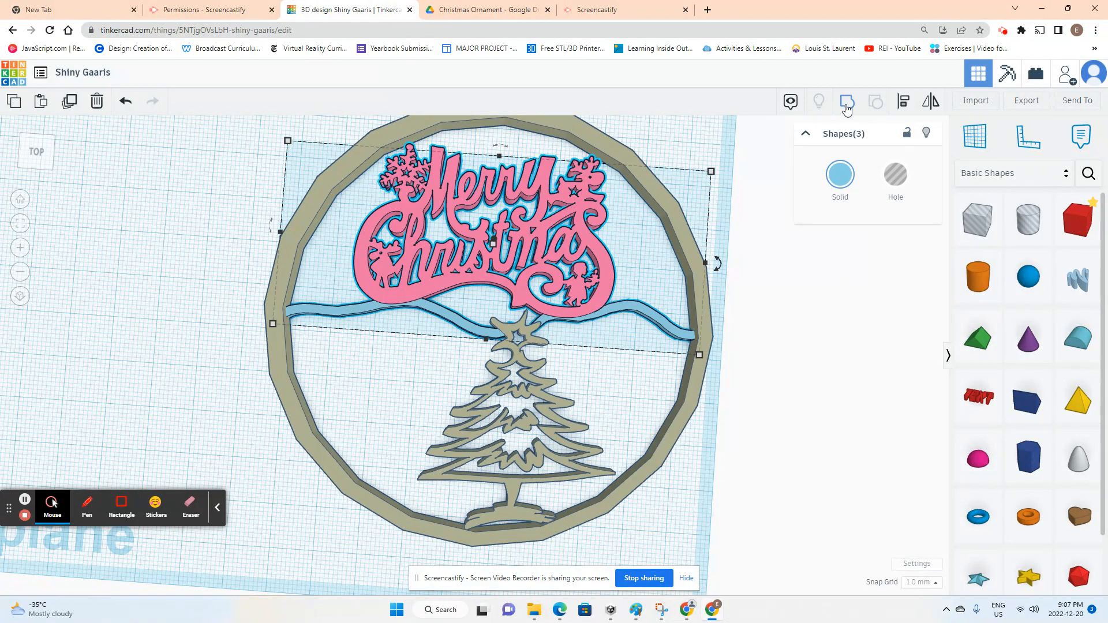
shift+click(693, 384)
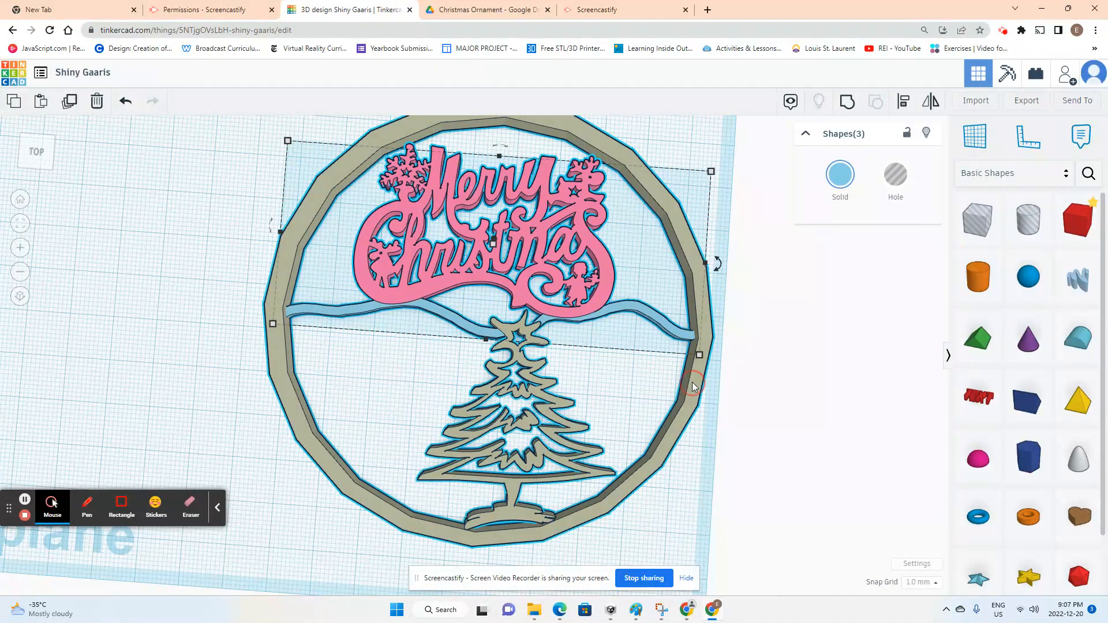
click(847, 101)
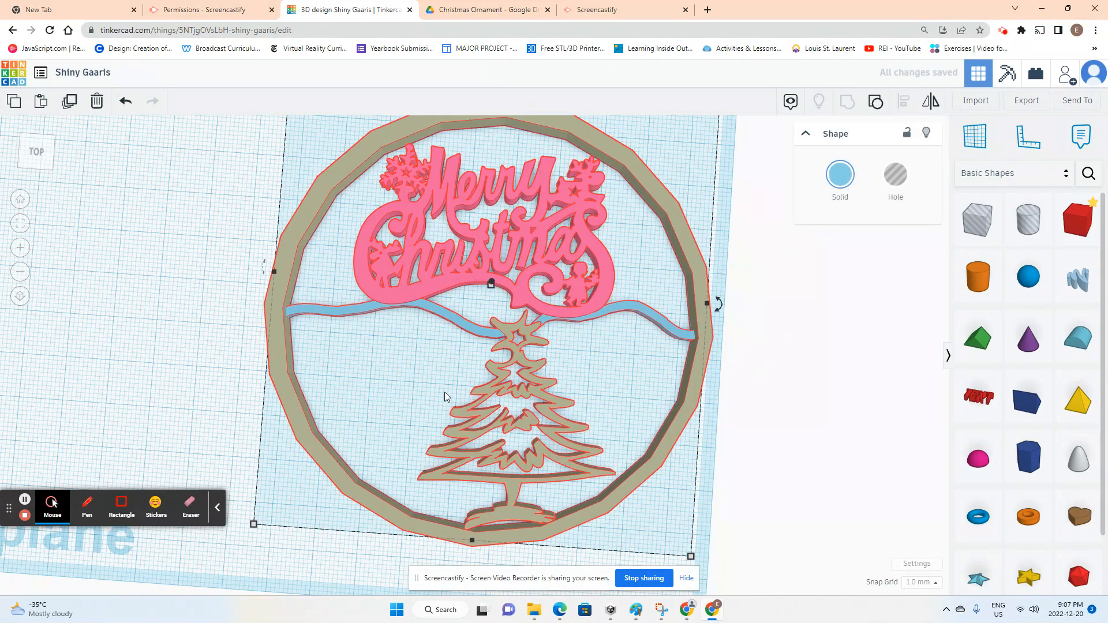
click(218, 376)
- Add a Text shape on the empty workplane beside the ornament and set its text to 2022
scroll(386, 348, down, 4)
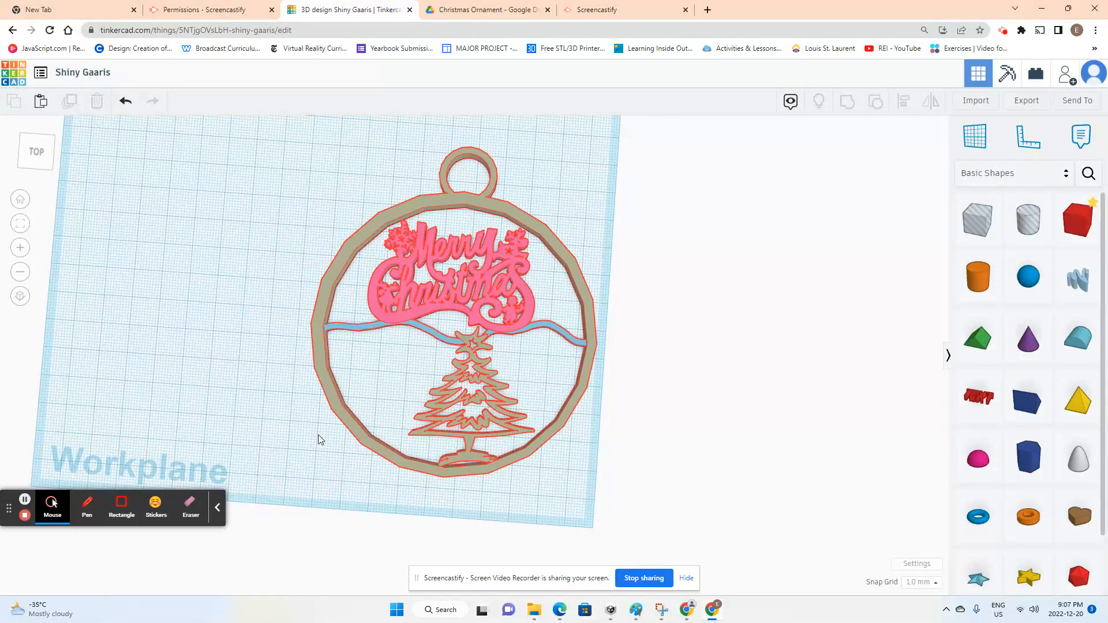
middle_drag(242, 379, 365, 401)
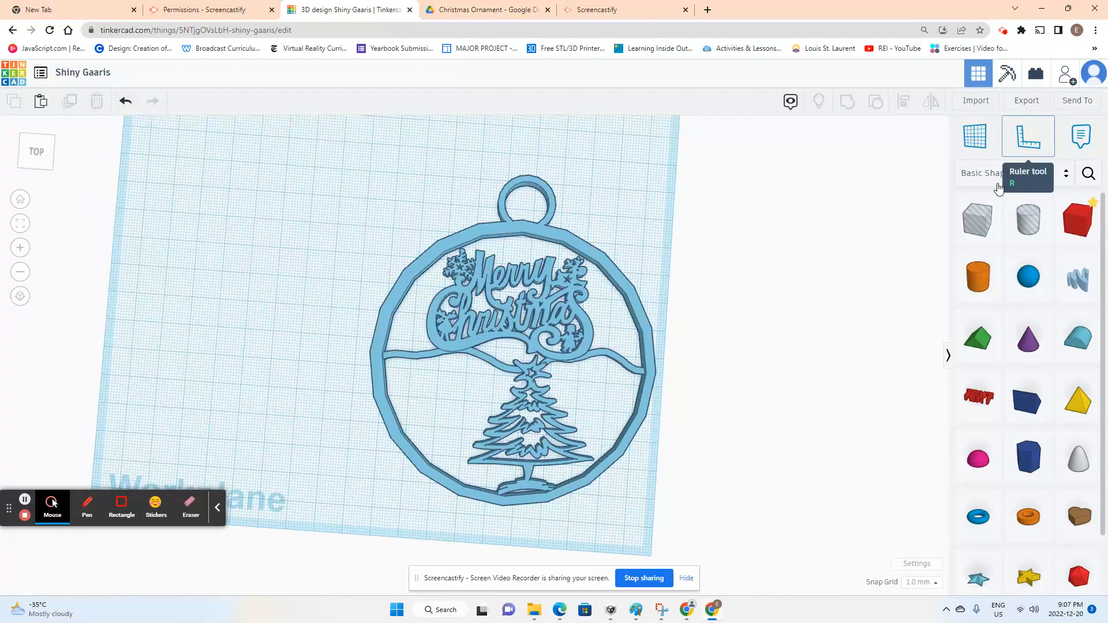
click(978, 396)
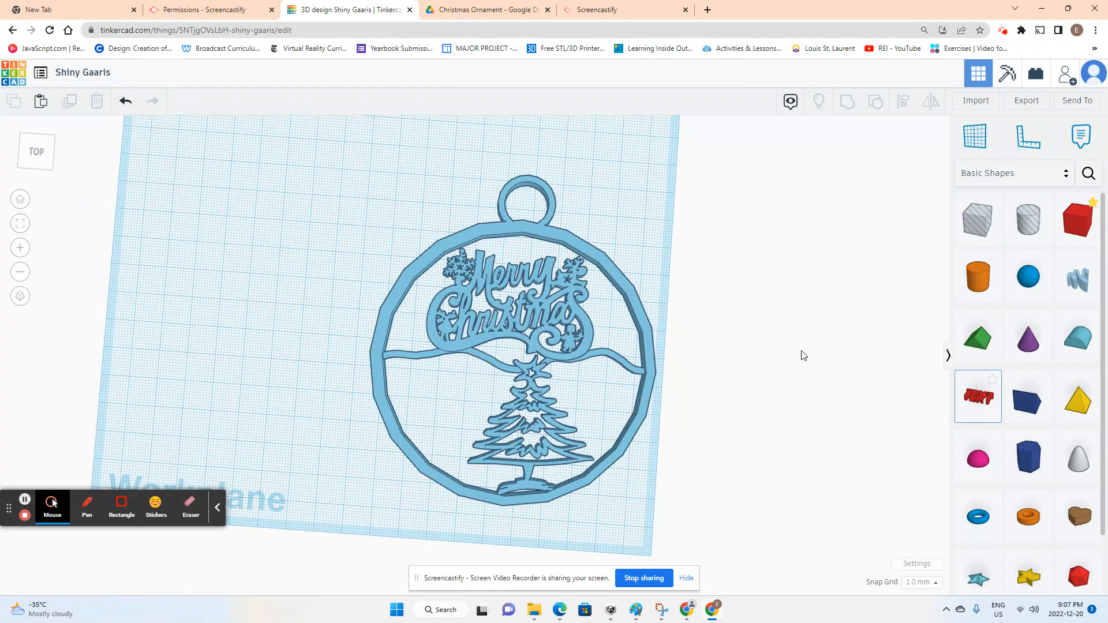
click(263, 202)
click(875, 244)
click(874, 242)
drag(874, 242, 839, 243)
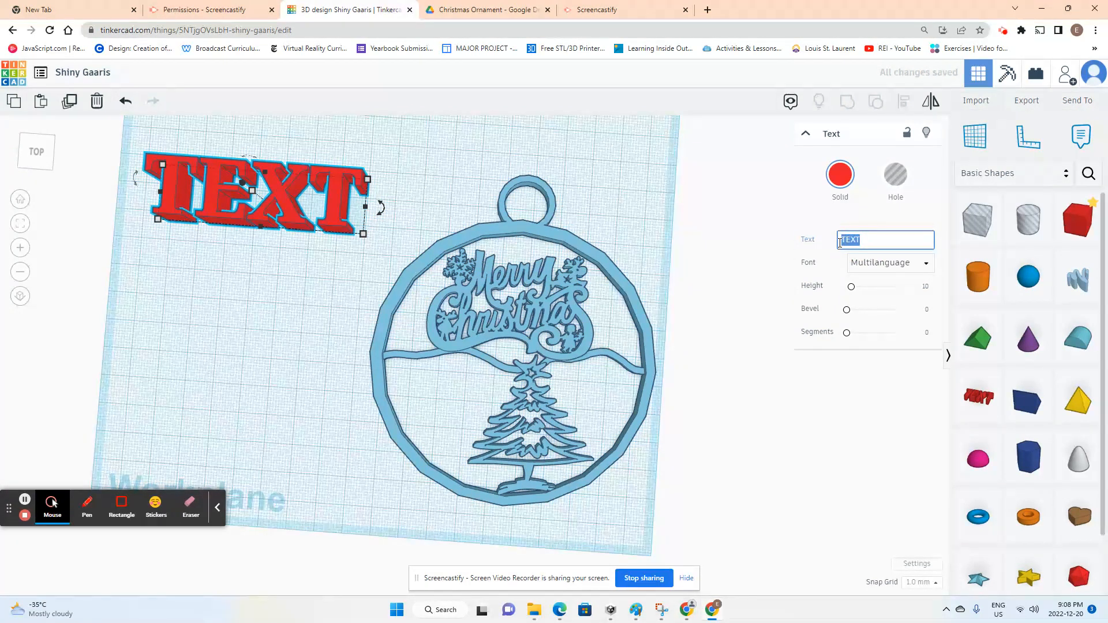
text(2022)
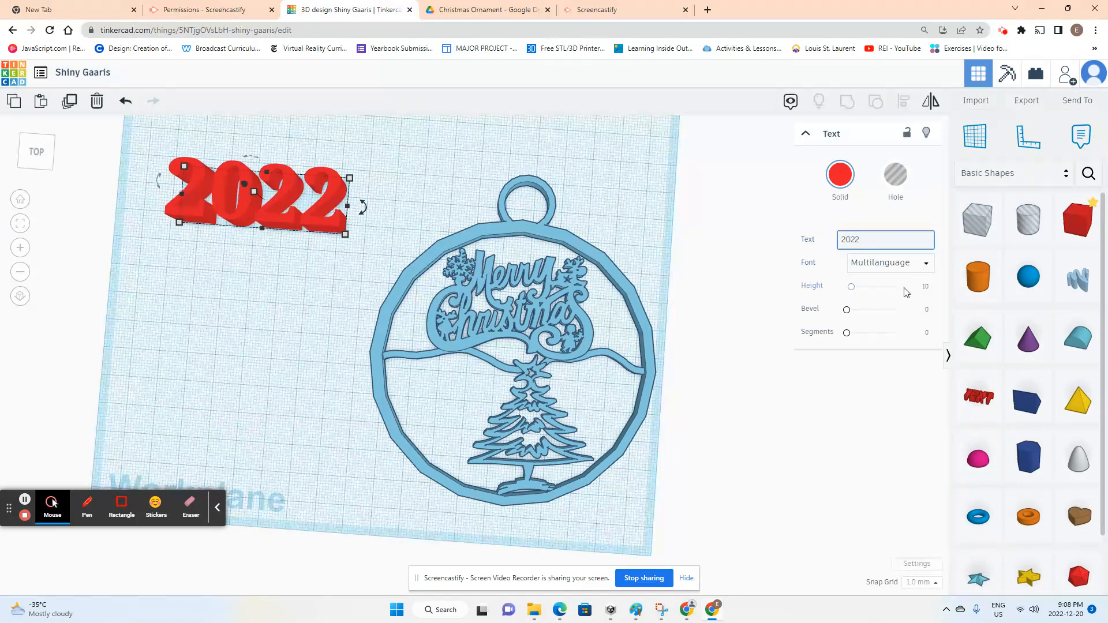
- Resize the 2022 text to 36 mm wide, 5.6 mm deep and 2.6 mm high
click(926, 287)
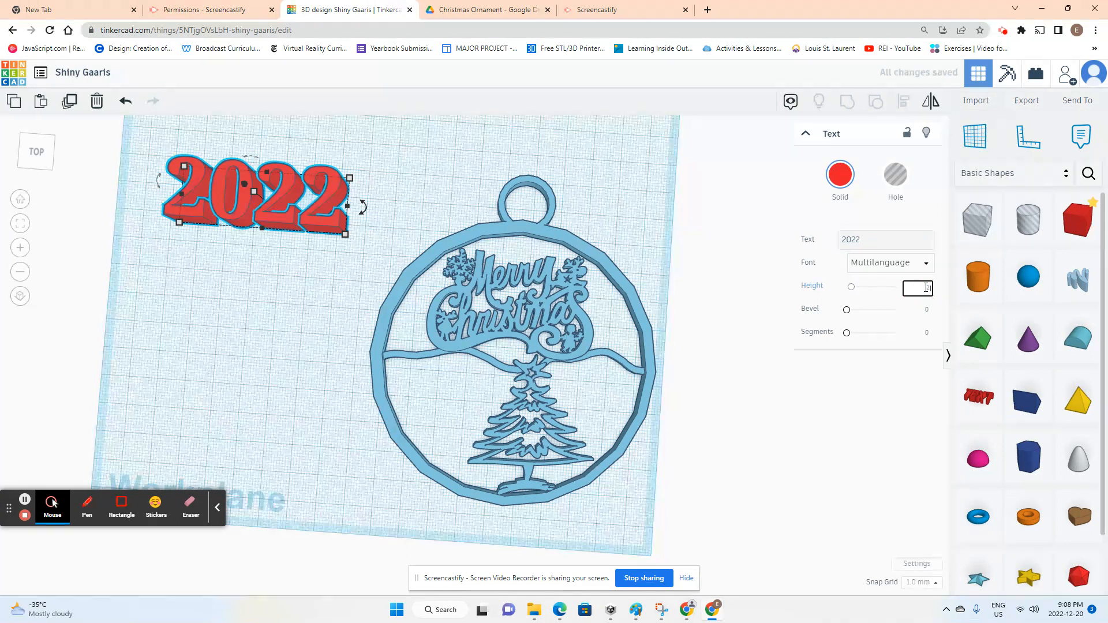
key(Return)
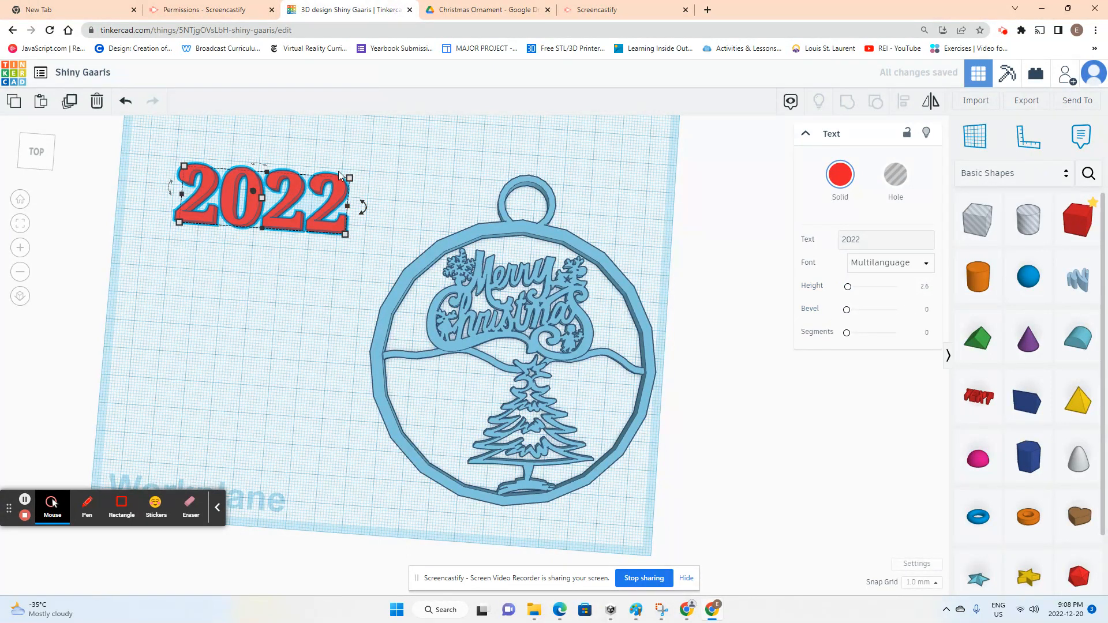
mouse_move(348, 177)
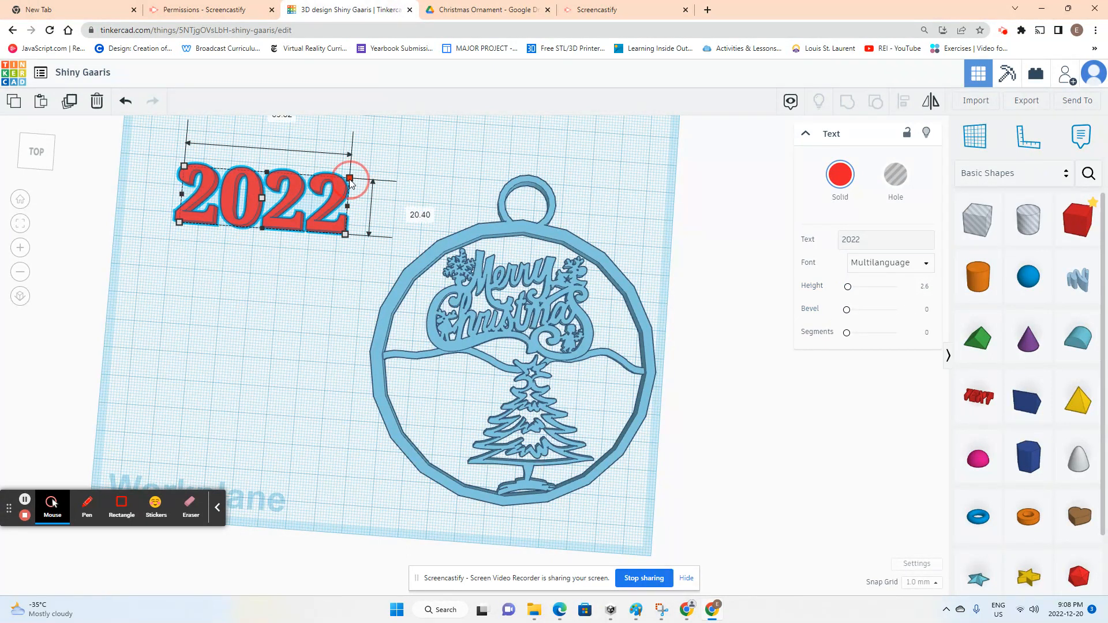
click(408, 211)
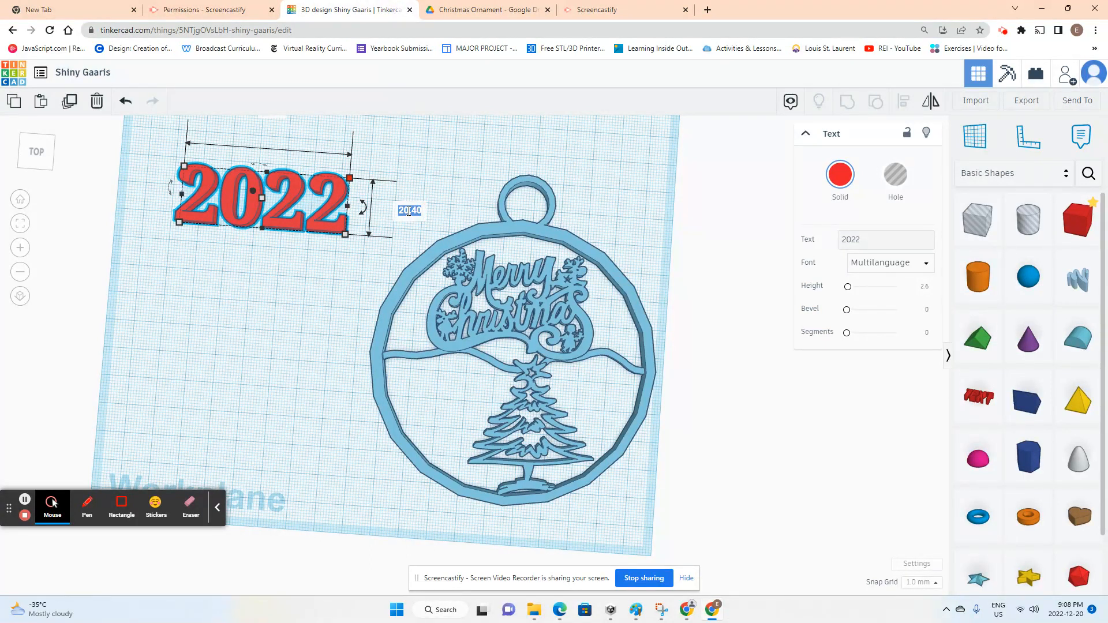
text(12)
key(Return)
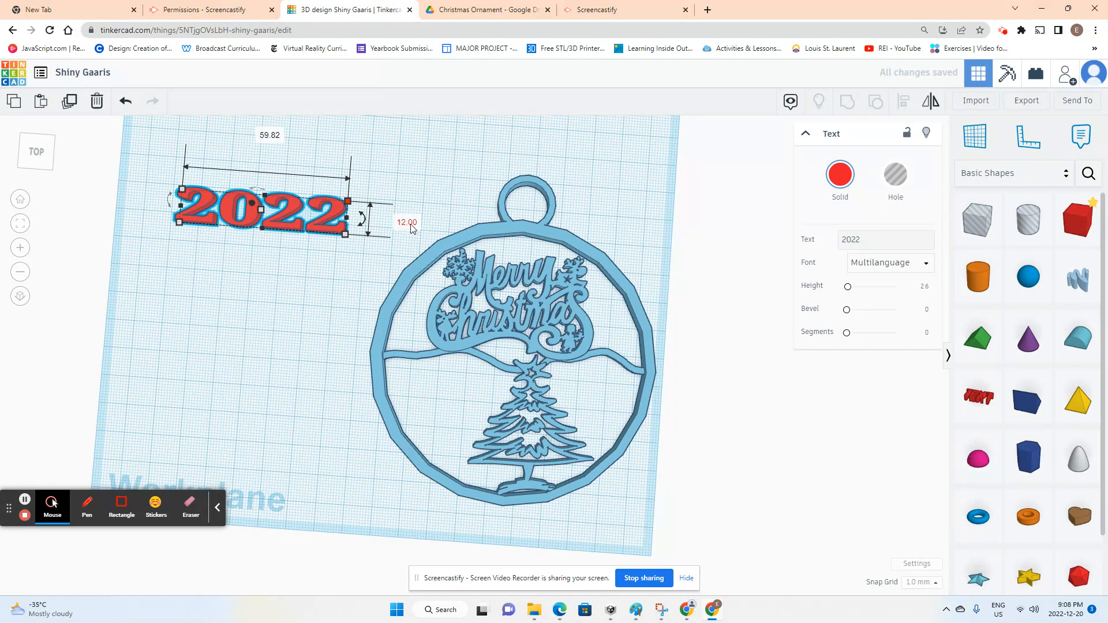
click(403, 223)
text(5.6)
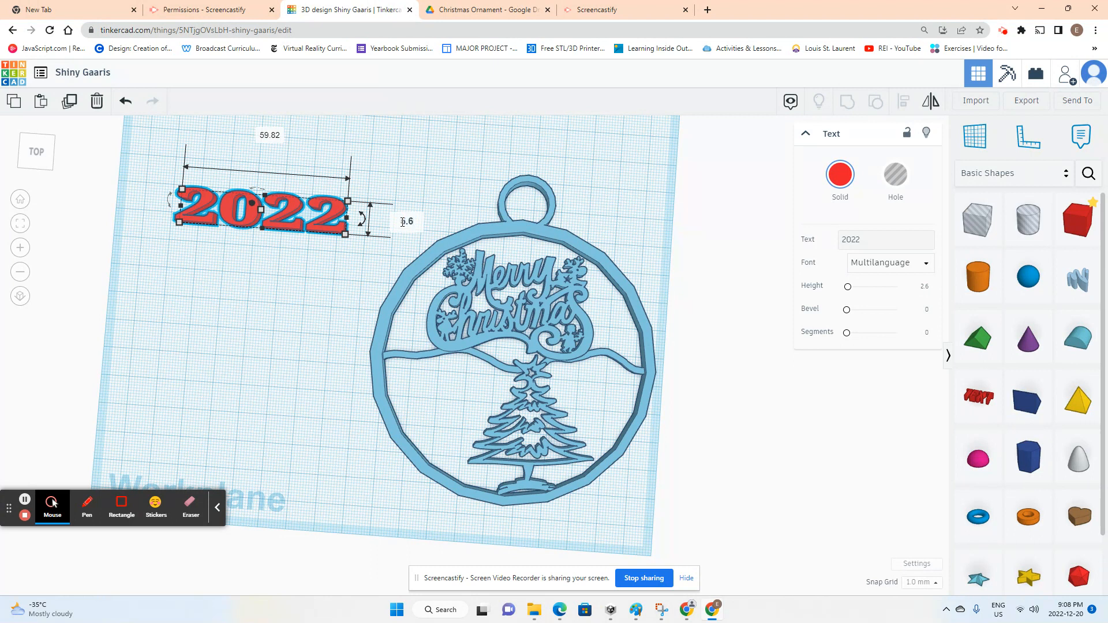
key(Return)
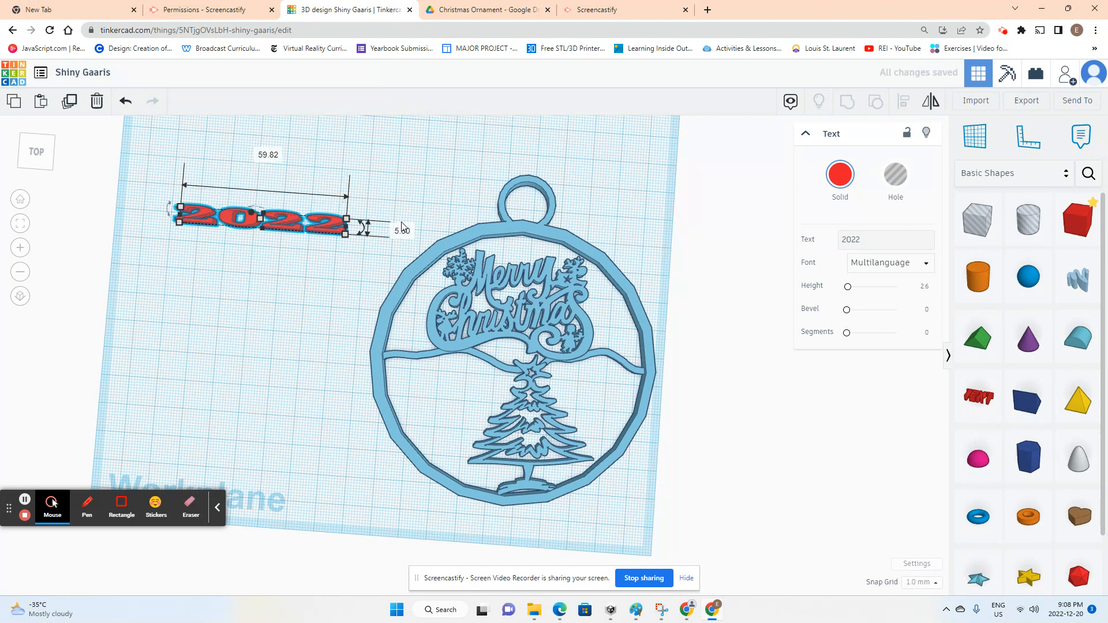
click(270, 157)
text(35)
key(Return)
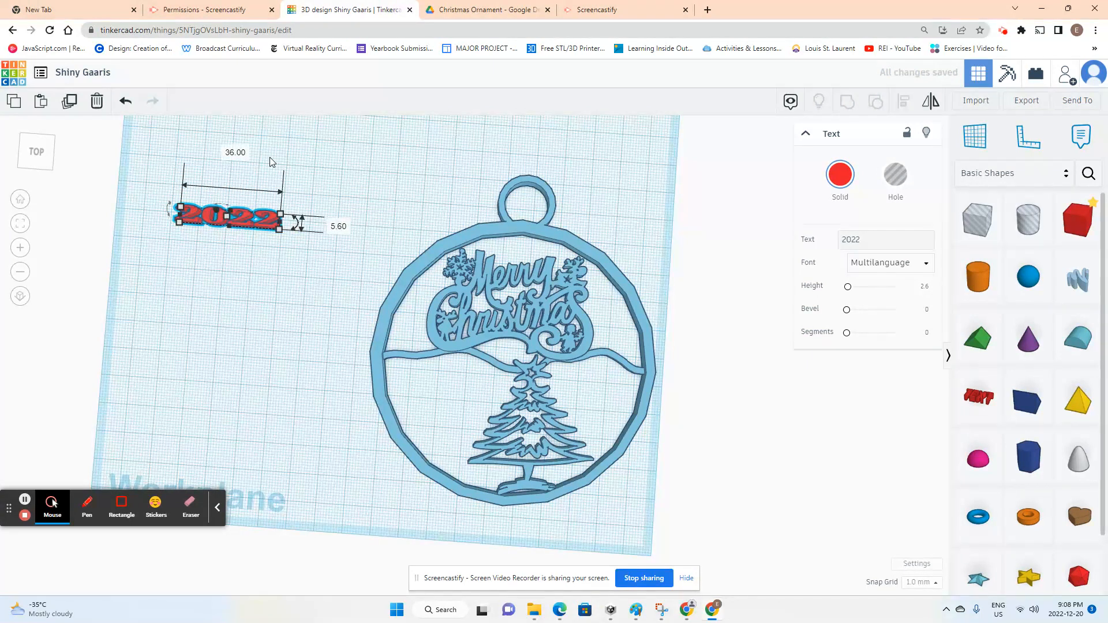
- Move the 2022 text inside the ring, below the wavy strip and between the ring's left edge and the tree
click(232, 201)
click(240, 213)
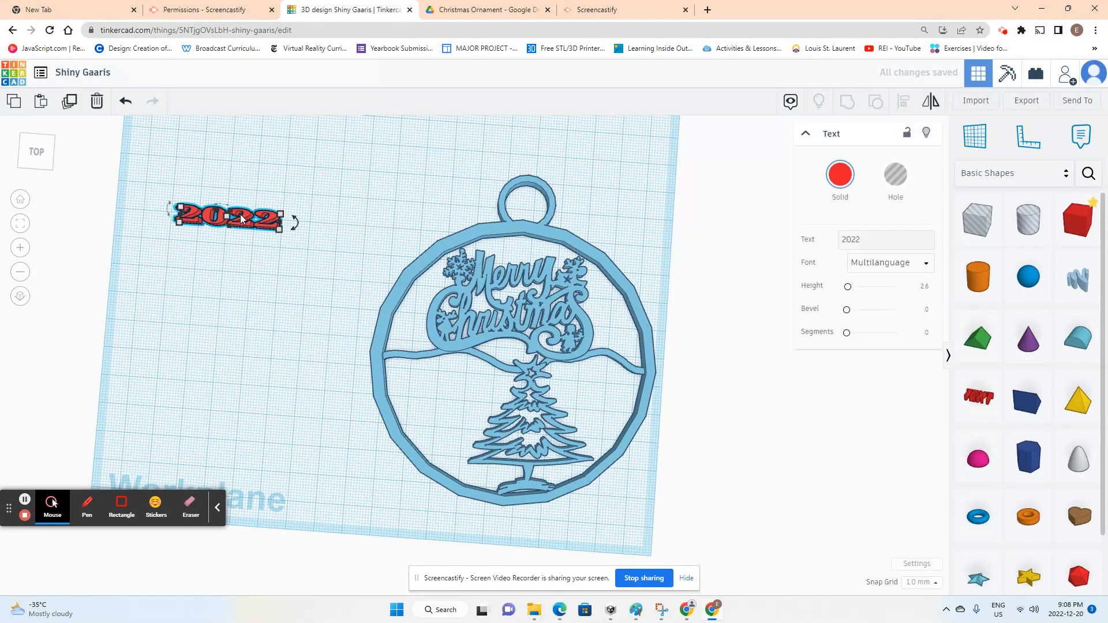
drag(240, 212, 339, 301)
drag(401, 356, 454, 400)
drag(453, 396, 455, 398)
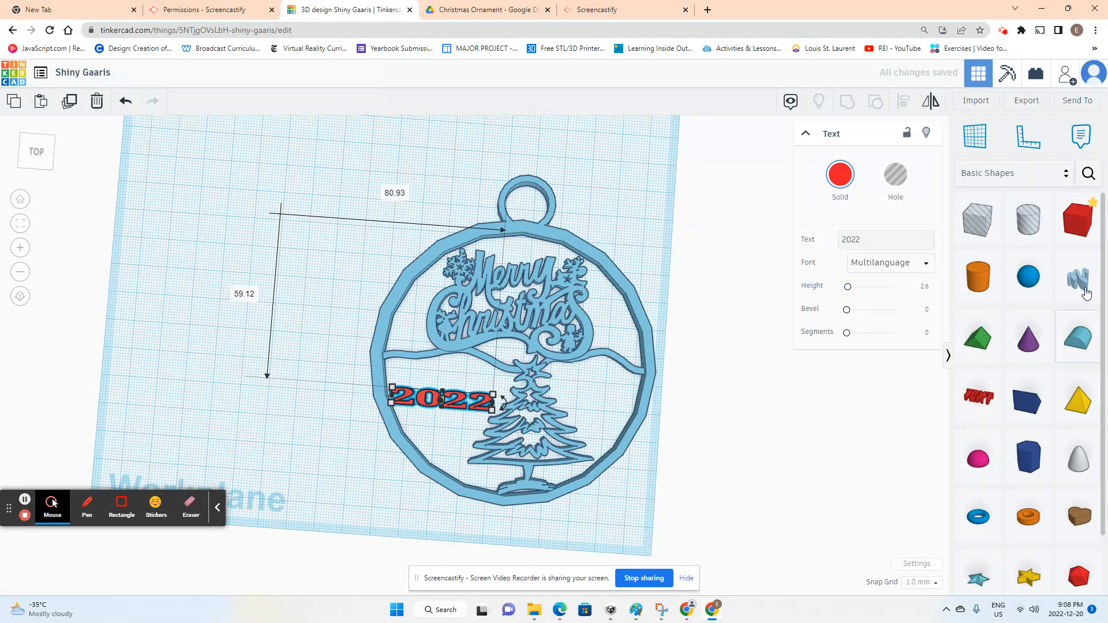
- Add a Scribble shape next to the ring's lower left and draw one arch-shaped stroke with a longer right leg
key(Escape)
mouse_move(644, 443)
mouse_down()
mouse_move(491, 437)
mouse_move(430, 420)
mouse_up()
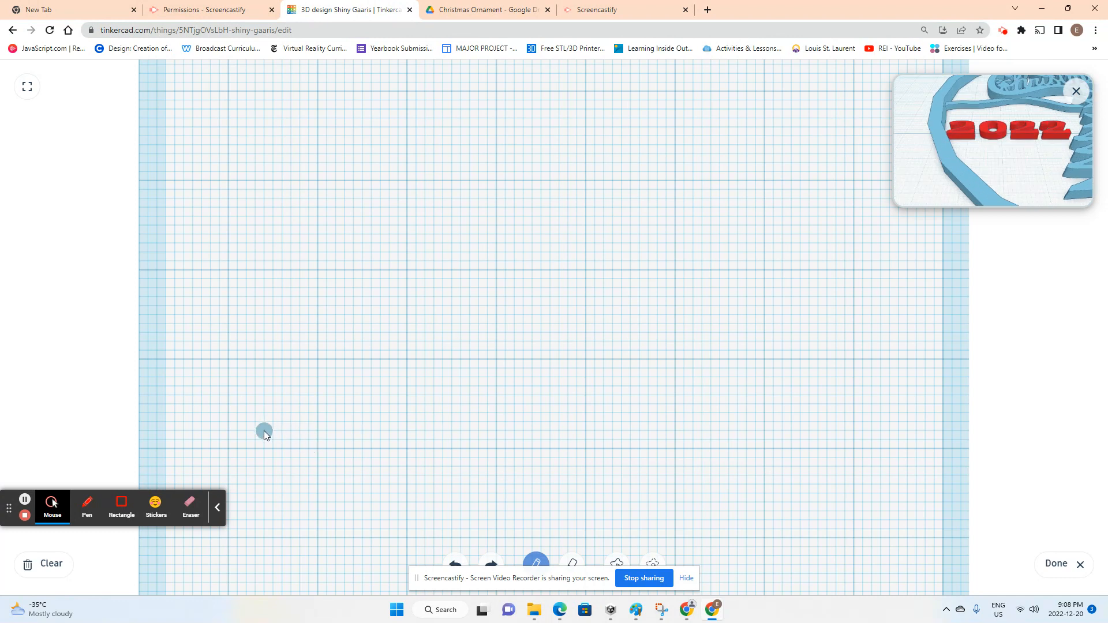
drag(325, 358, 485, 528)
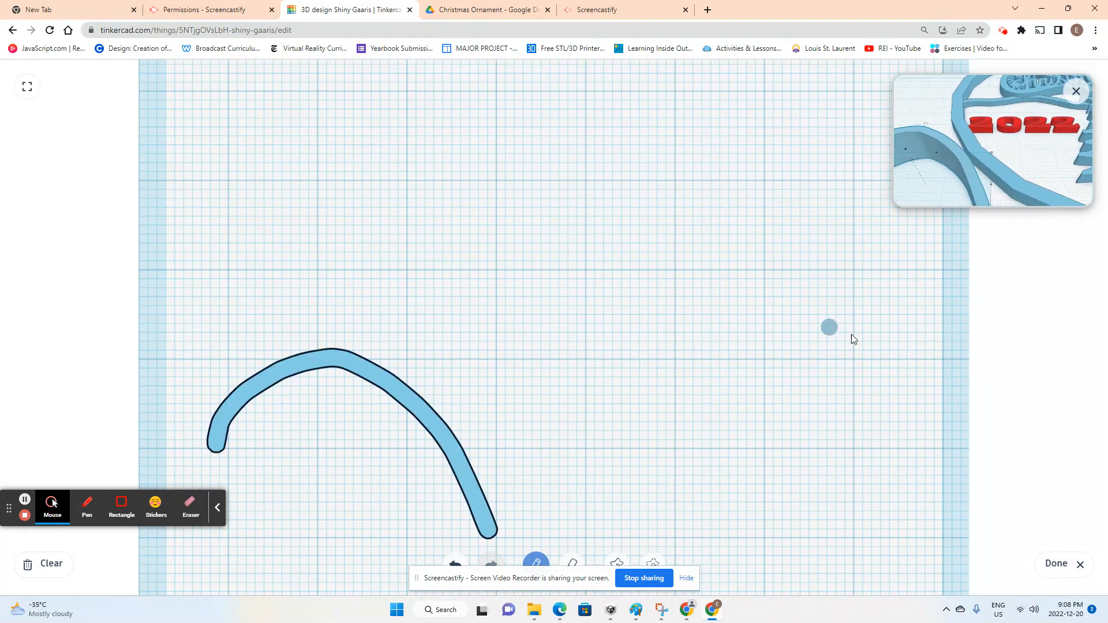
click(1057, 563)
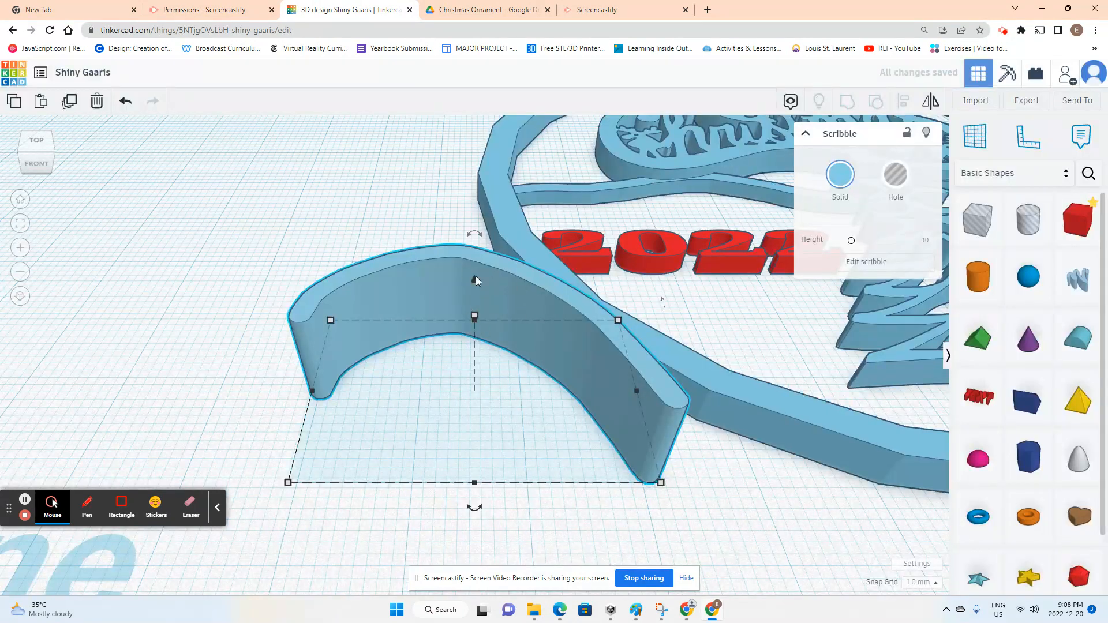
- Reduce the scribbled arch's height to 2 mm
right_drag(514, 212, 501, 308)
scroll(501, 308, down, 2)
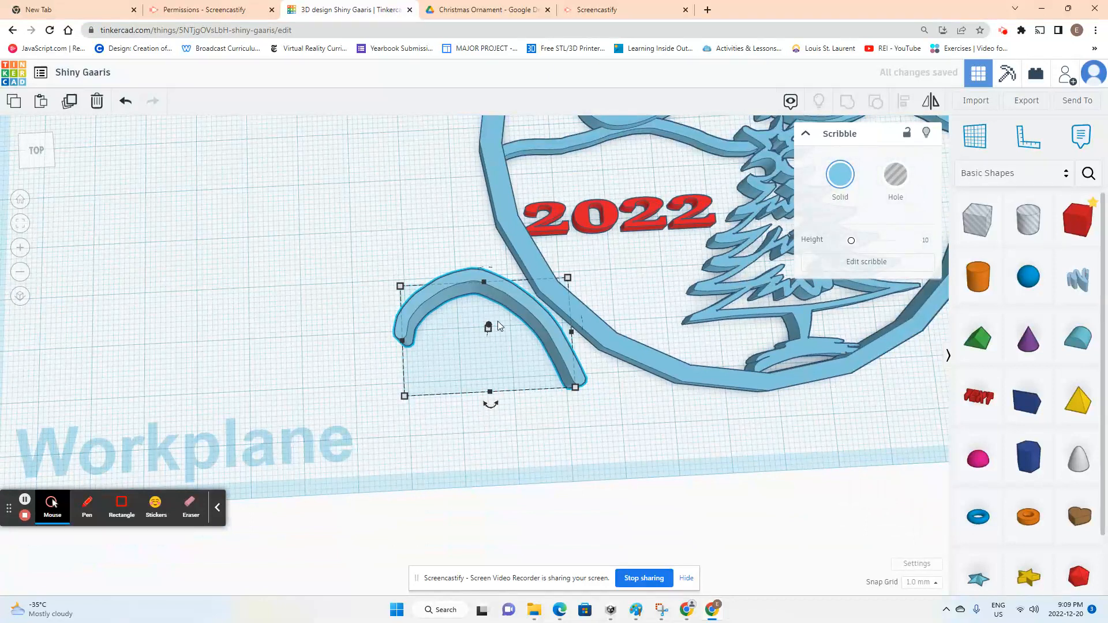
mouse_move(509, 351)
right_down()
mouse_move(508, 281)
mouse_move(487, 333)
right_up()
drag(488, 362, 492, 397)
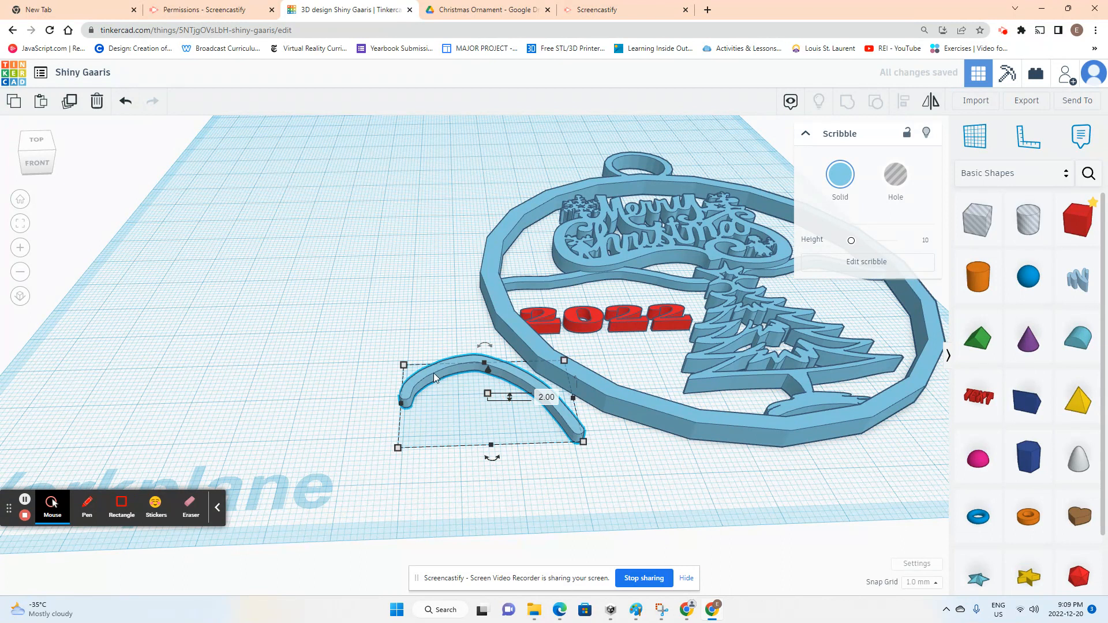
- Move the arch inside the ring directly beneath the 2022 text, with its left end on the ring
mouse_move(439, 372)
mouse_down()
mouse_move(524, 364)
mouse_move(575, 335)
mouse_up()
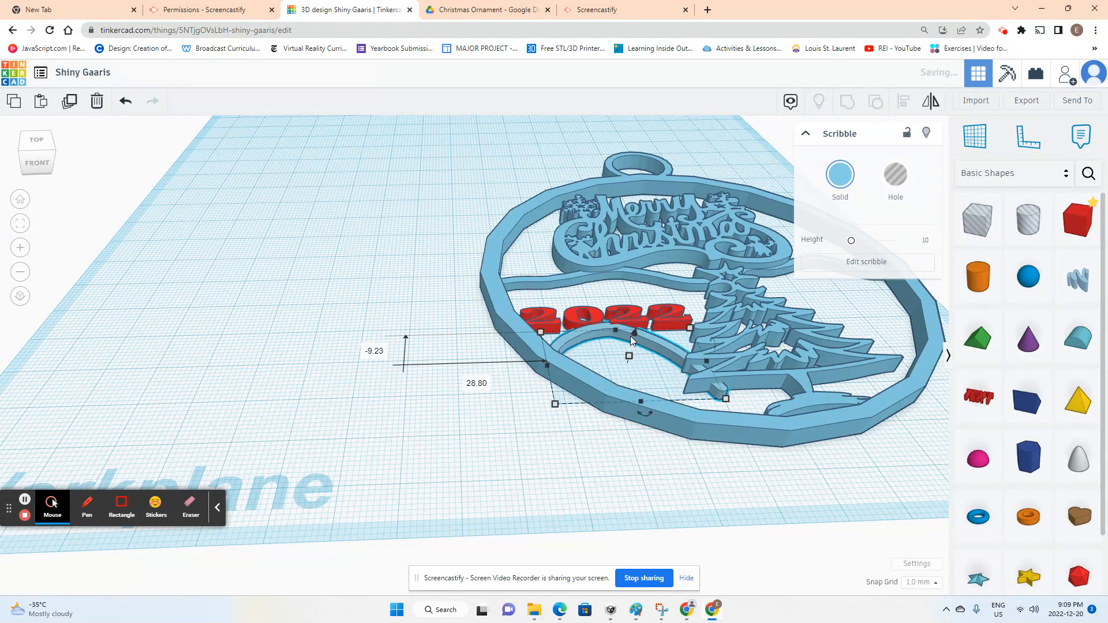
mouse_move(638, 293)
right_down()
mouse_move(645, 354)
mouse_move(632, 286)
right_up()
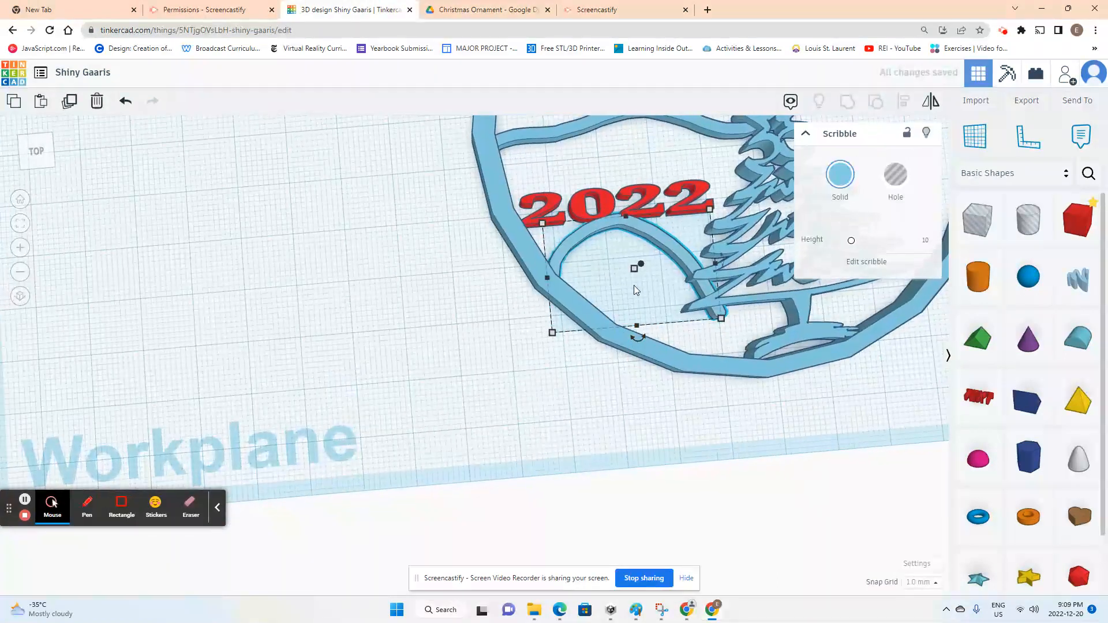
mouse_move(671, 236)
mouse_down()
mouse_move(645, 243)
mouse_move(691, 276)
mouse_move(695, 262)
mouse_move(658, 247)
mouse_up()
- Enlarge the arch to 40 mm by 26 mm so it spans from the ring's left edge to the tree's base
mouse_move(720, 325)
mouse_down()
mouse_move(719, 347)
mouse_move(736, 363)
mouse_move(765, 361)
mouse_up()
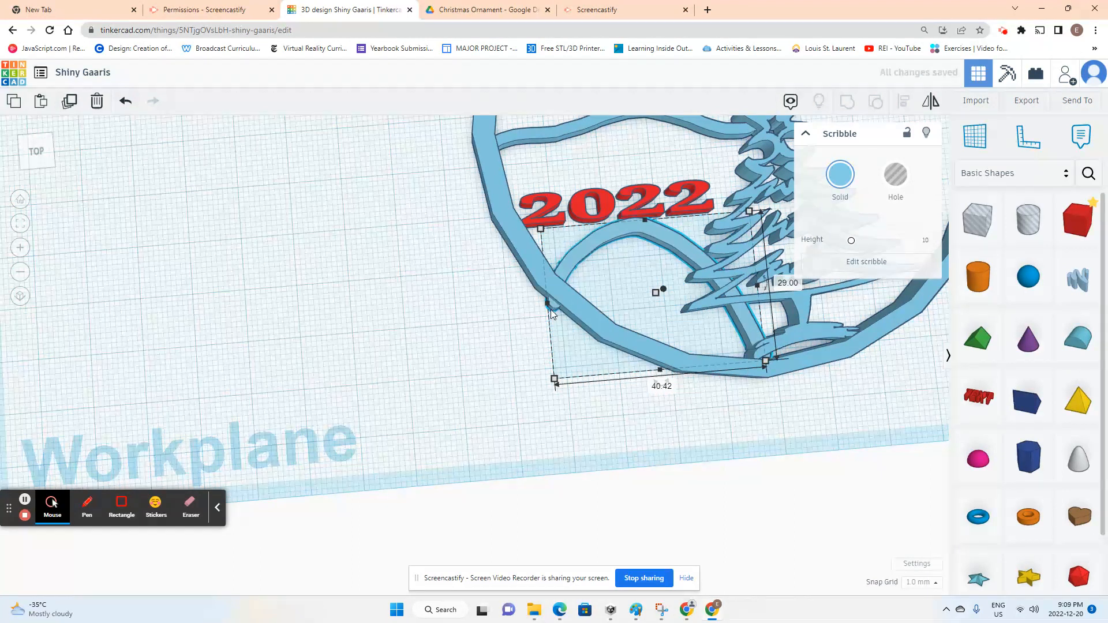
drag(555, 380, 555, 363)
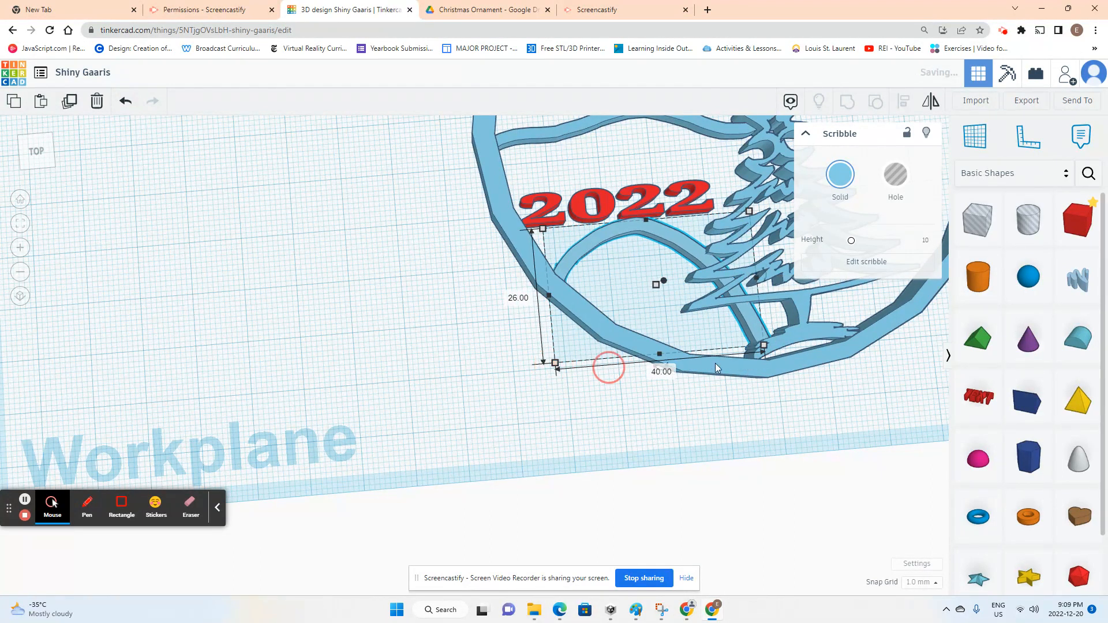
click(764, 347)
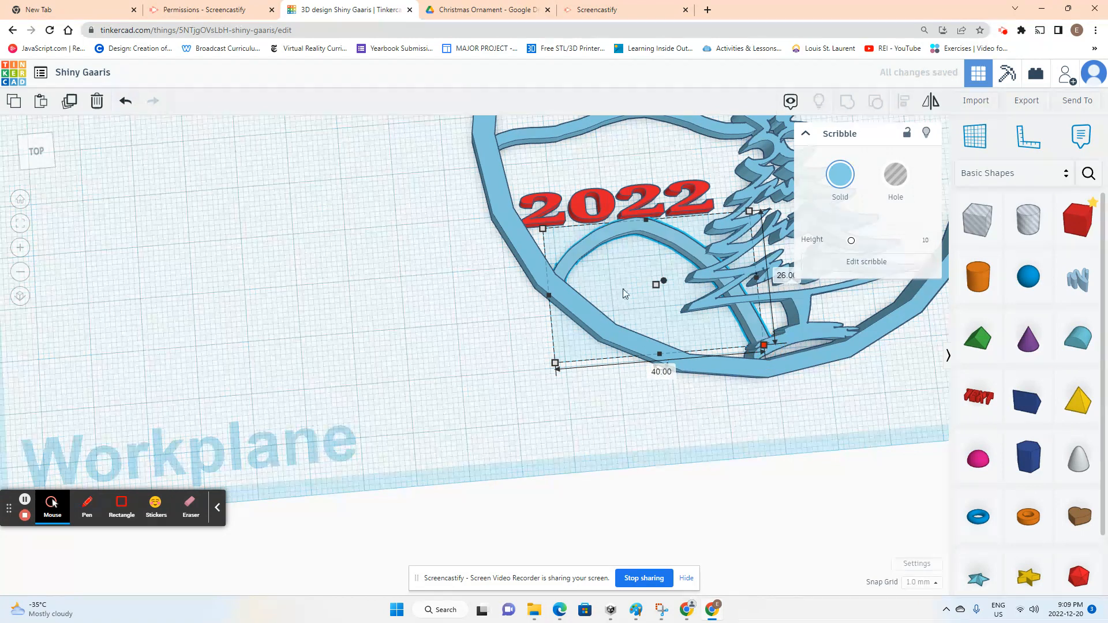
mouse_move(646, 265)
right_down()
mouse_move(594, 314)
mouse_move(626, 416)
mouse_move(600, 253)
right_up()
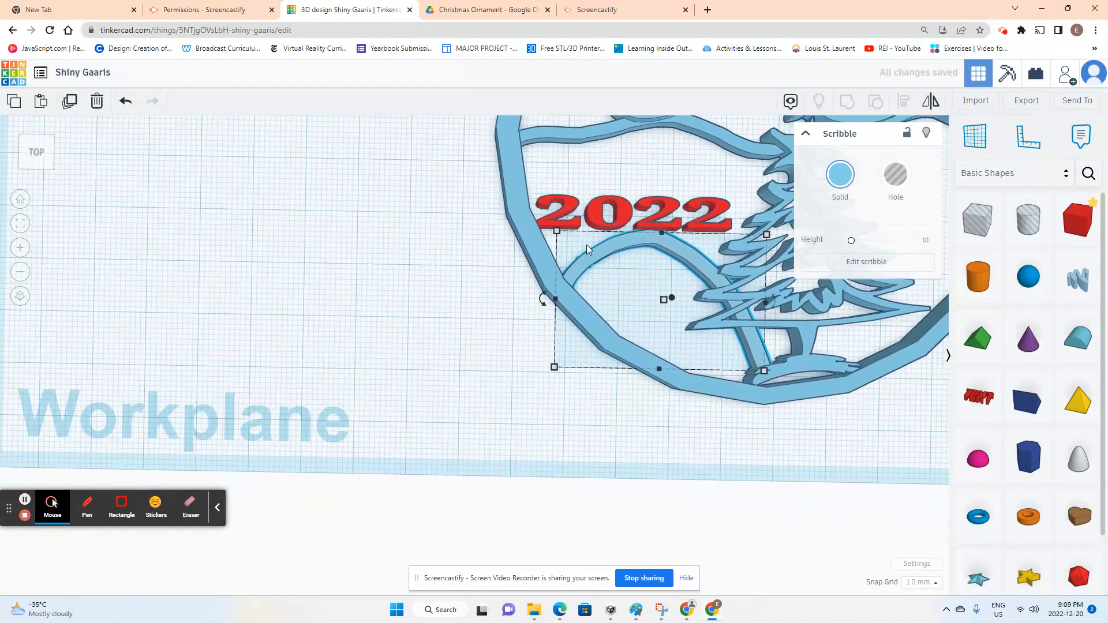
click(600, 251)
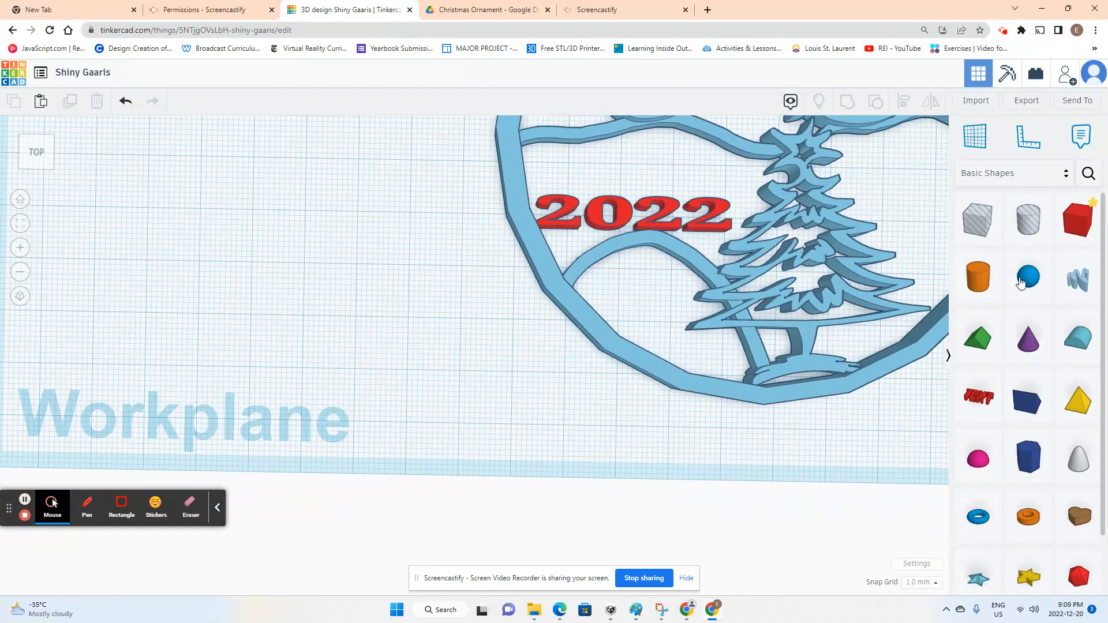
- Add a Scribble shape beside the 2022 text and draw one long, gently wavy horizontal stroke
mouse_move(1077, 279)
mouse_down()
mouse_move(667, 234)
mouse_move(587, 250)
mouse_up()
drag(277, 296, 444, 298)
drag(538, 310, 630, 294)
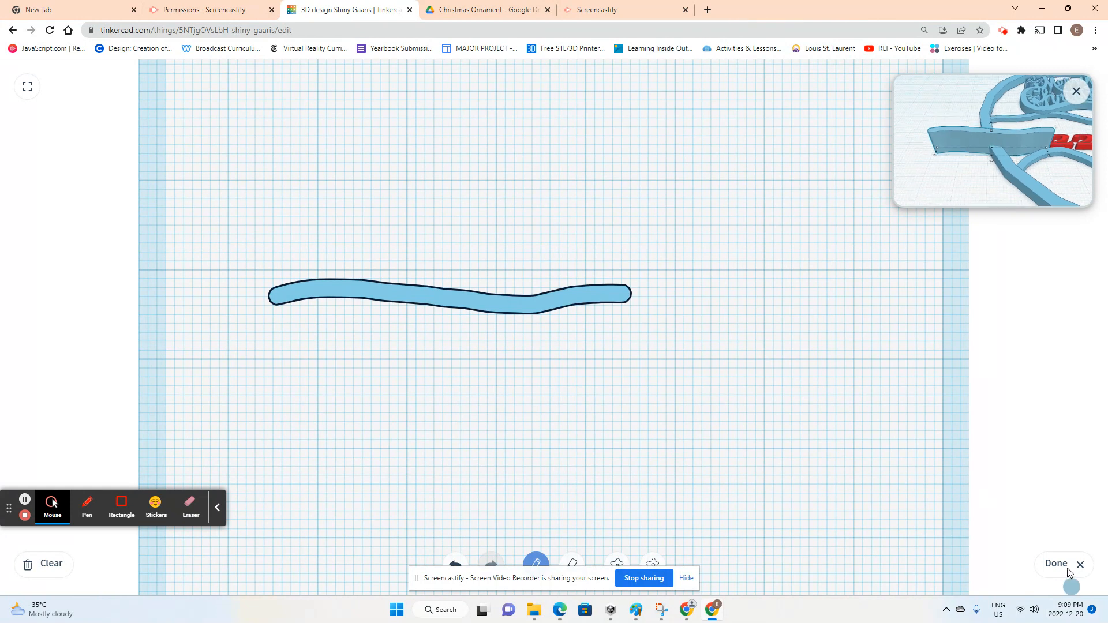
click(1067, 569)
- Shorten the wavy strip and place it across the lower part of the 2022 digits to link them
drag(664, 375, 546, 373)
mouse_move(406, 318)
mouse_down()
mouse_move(403, 381)
mouse_move(646, 397)
mouse_move(630, 375)
mouse_up()
mouse_move(645, 400)
right_down()
mouse_move(706, 366)
mouse_move(754, 316)
mouse_move(767, 441)
right_up()
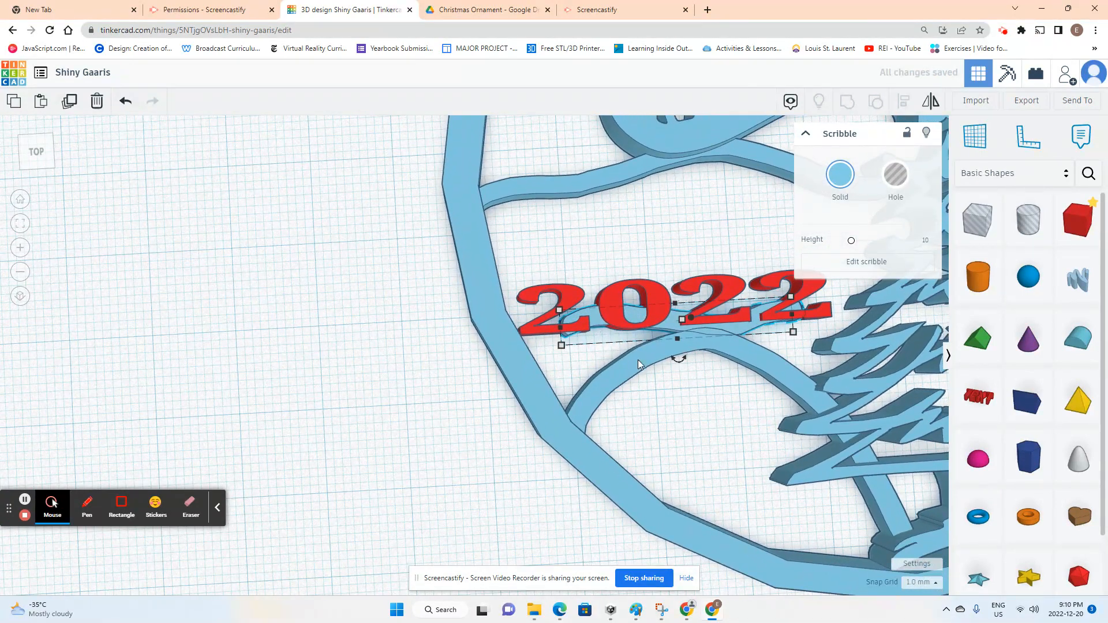
- Group the wavy strip, the 2022 text, the arch and the ring assembly into one shape
shift+click(613, 291)
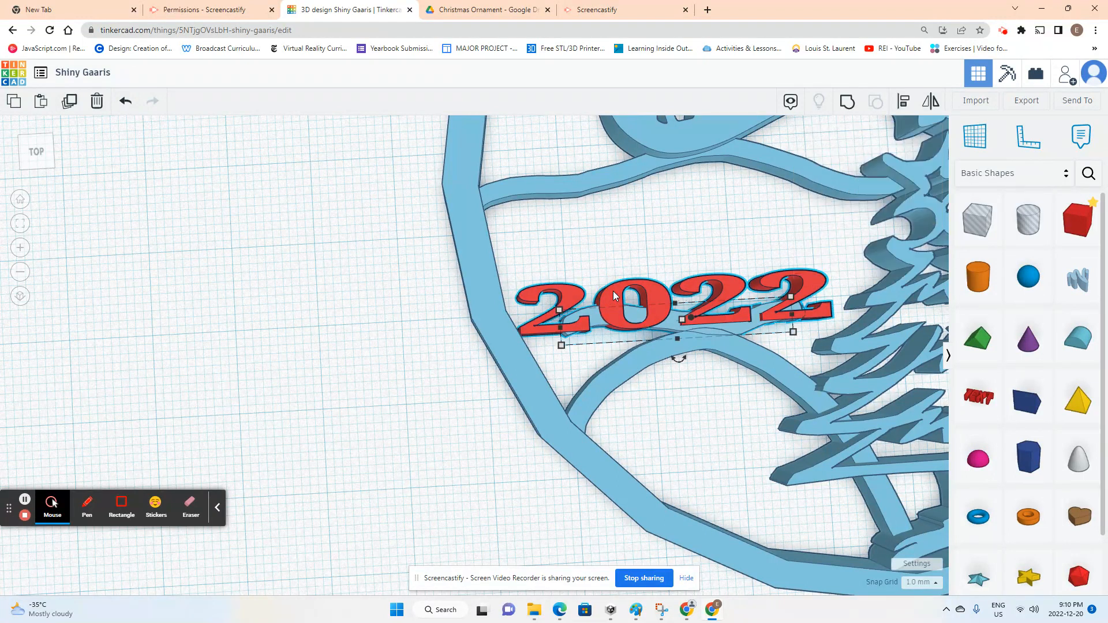
shift+click(627, 370)
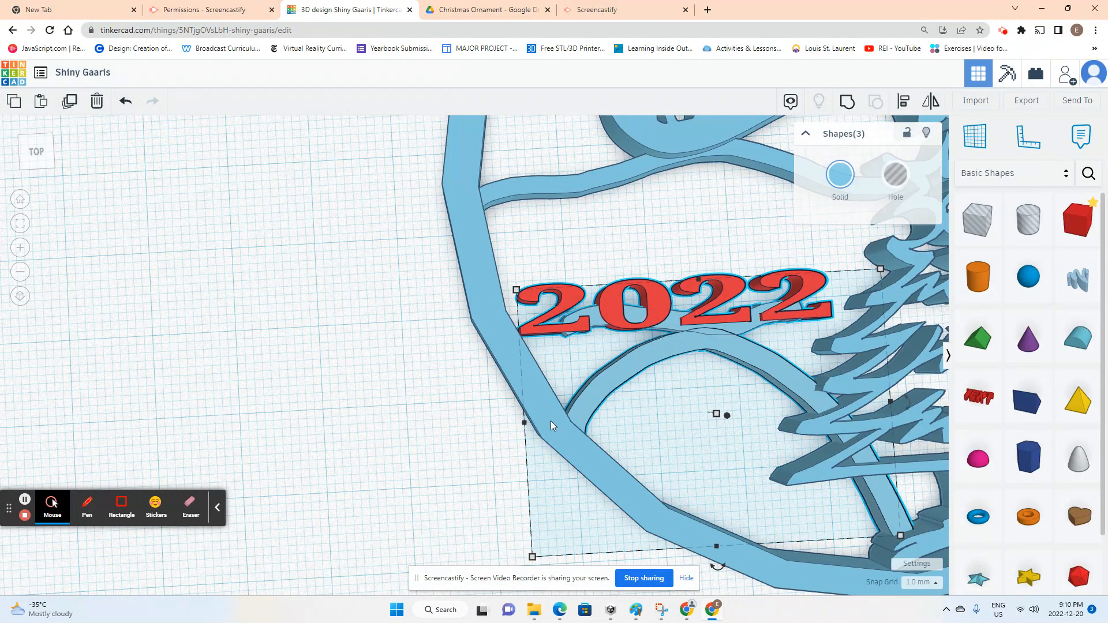
shift+click(542, 415)
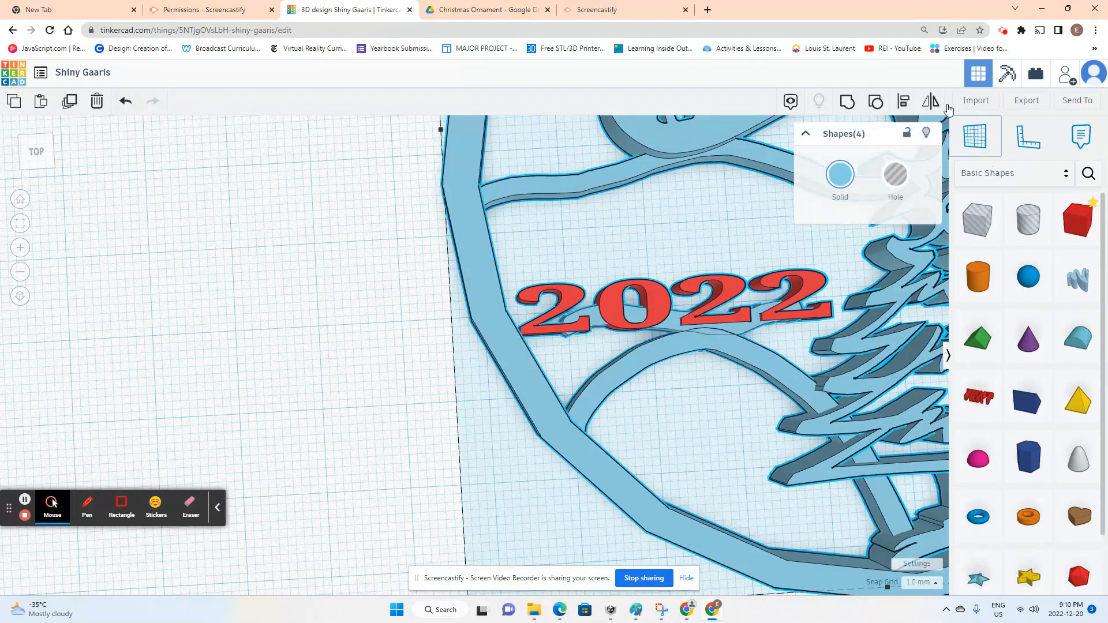
click(847, 101)
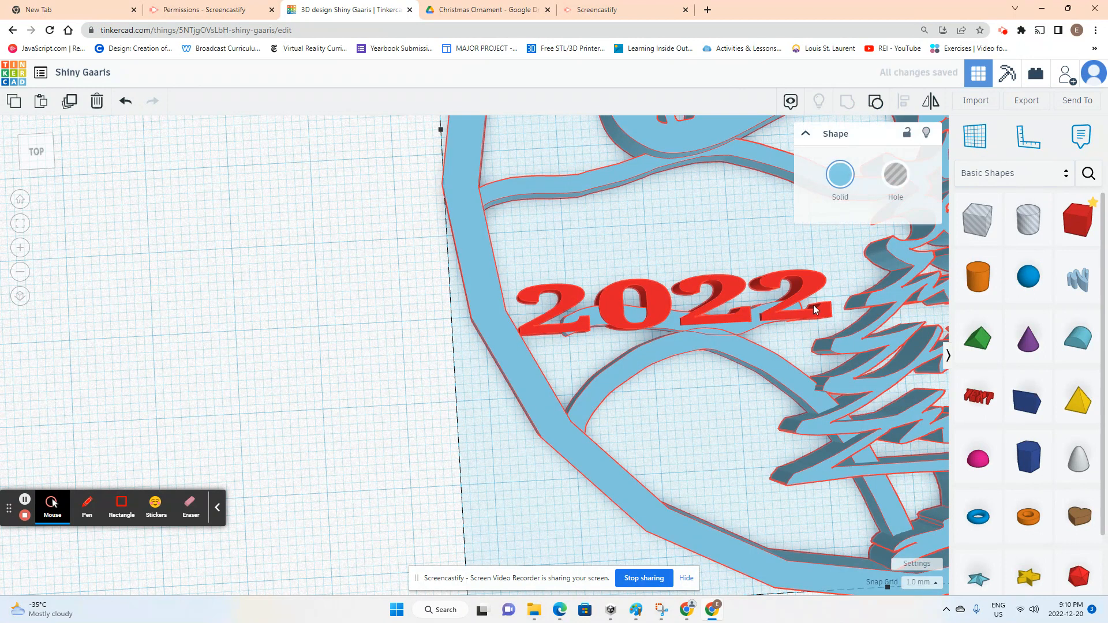
click(356, 323)
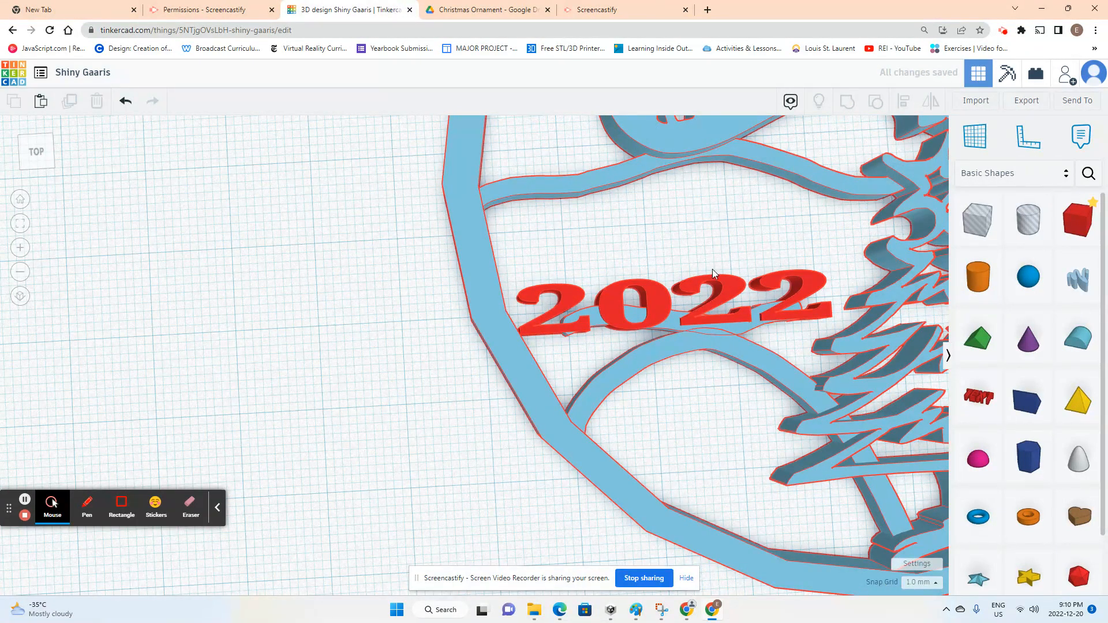
scroll(715, 247, down, 5)
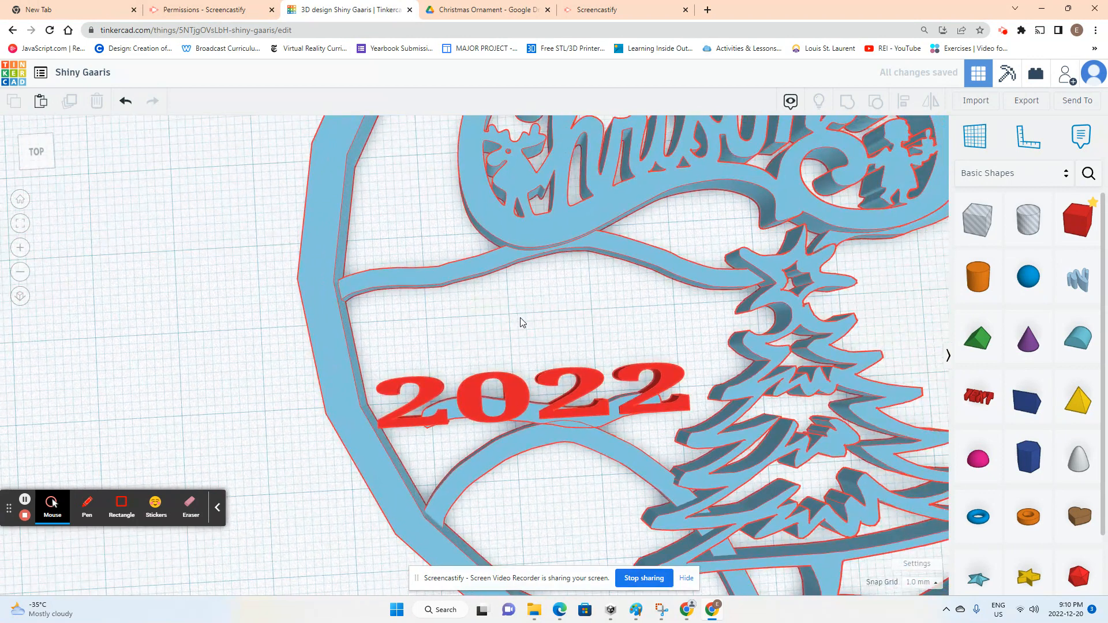
scroll(519, 321, down, 2)
scroll(581, 331, down, 1)
middle_drag(596, 315, 399, 349)
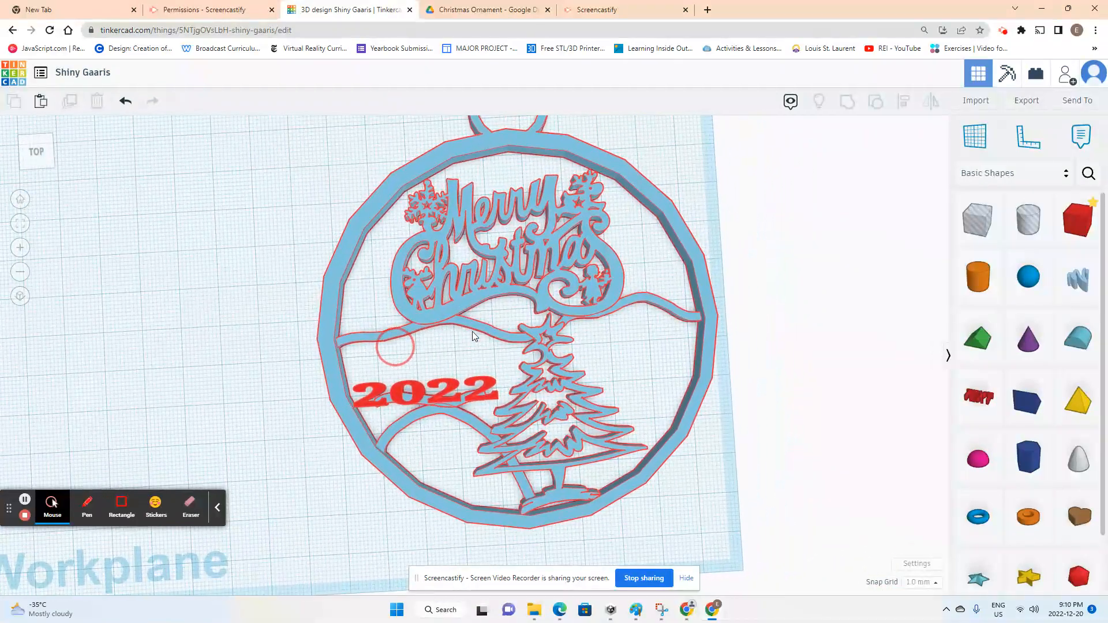
scroll(563, 349, down, 2)
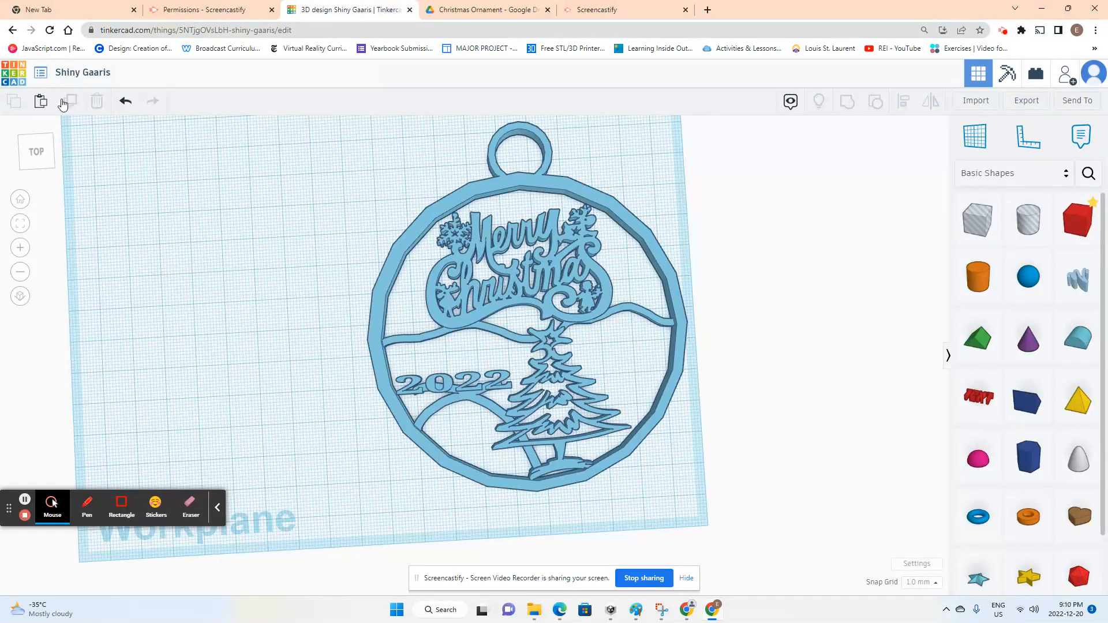
- Export everything in the design as an STL file and show the download in its folder
click(1017, 101)
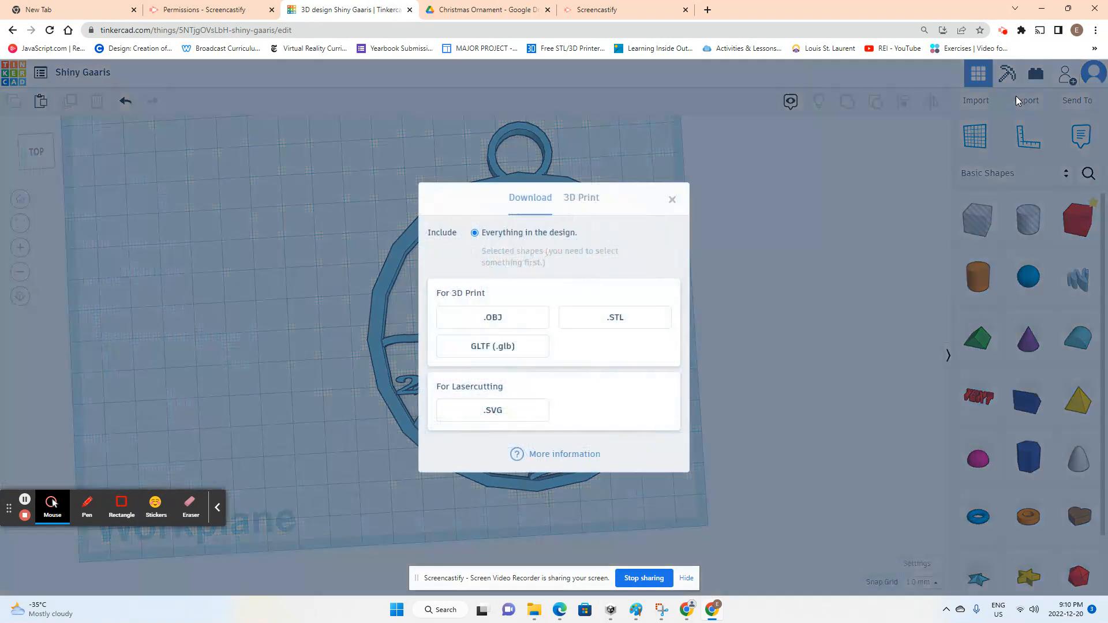
click(615, 315)
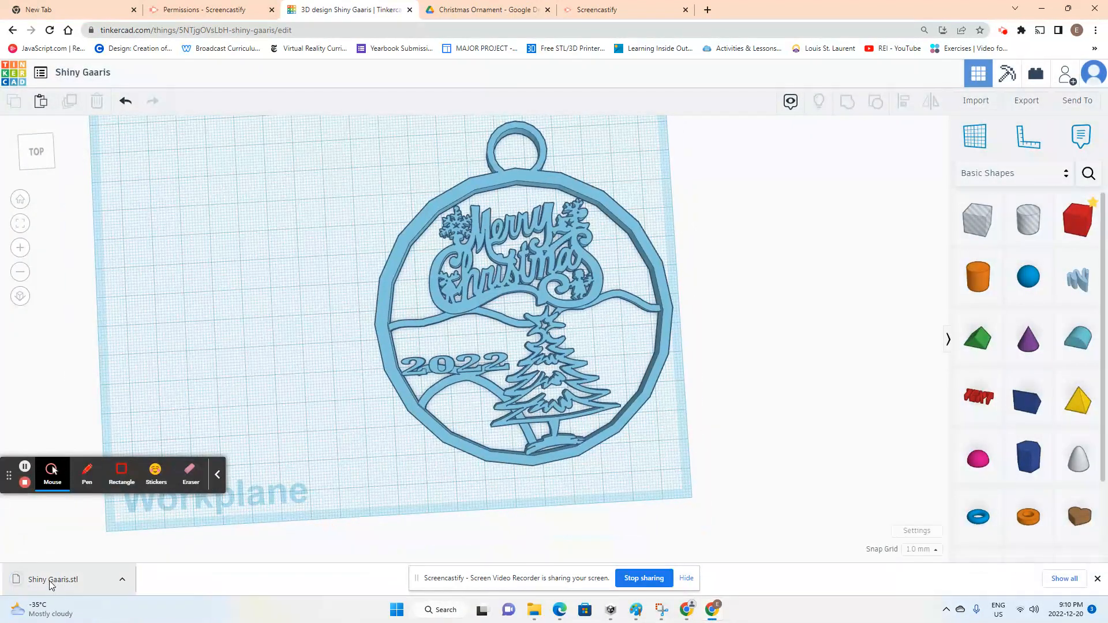
click(123, 580)
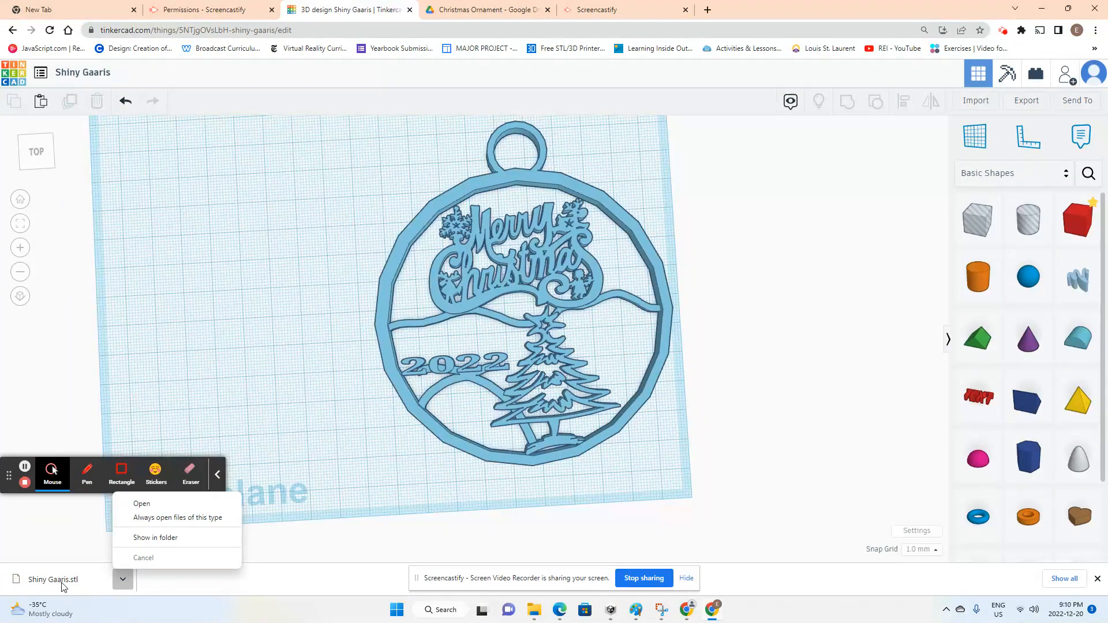
click(157, 538)
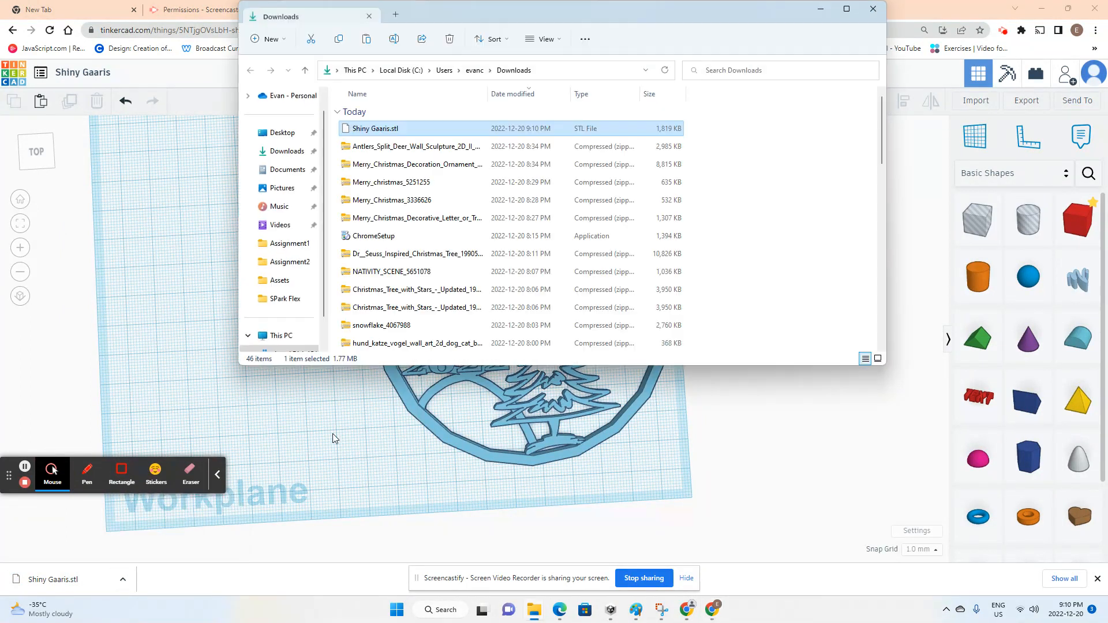
right_click(376, 131)
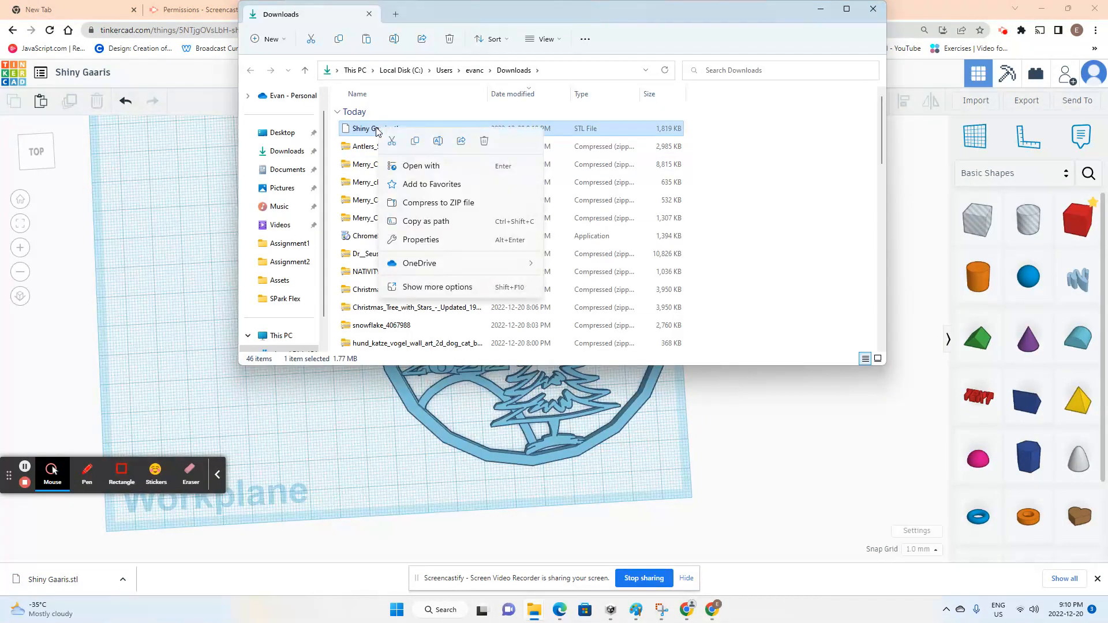
double_click(371, 128)
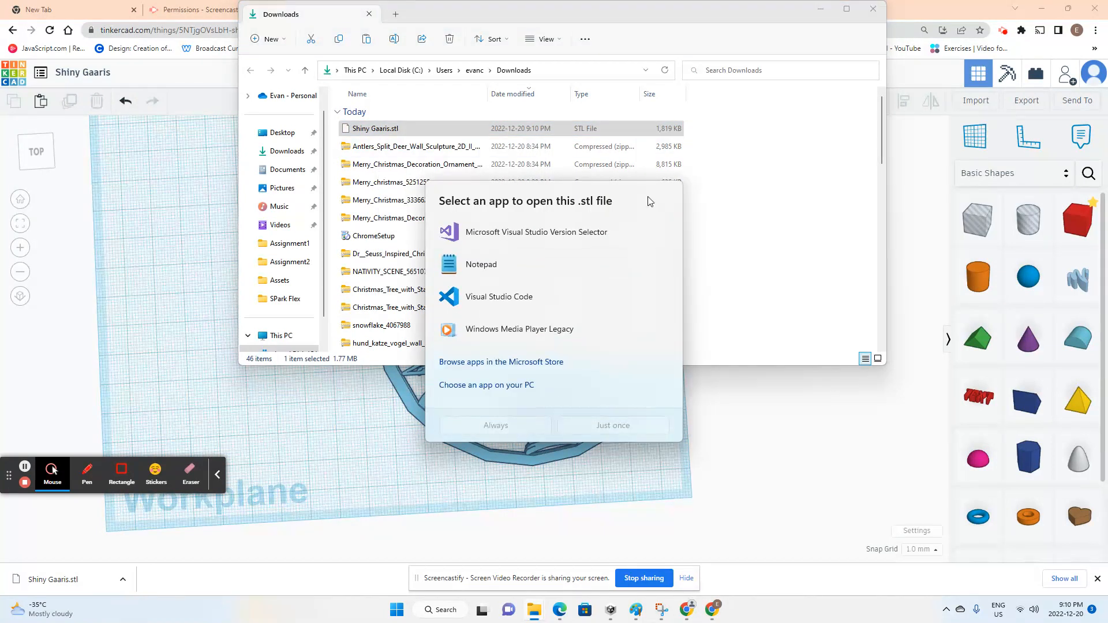
click(404, 113)
right_click(376, 129)
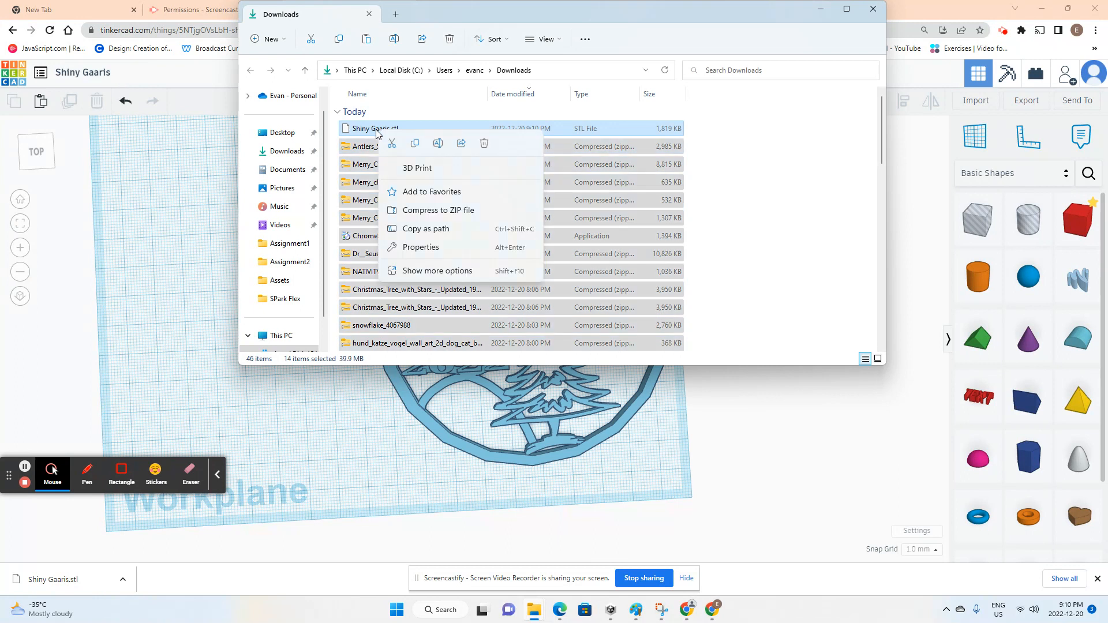
click(381, 110)
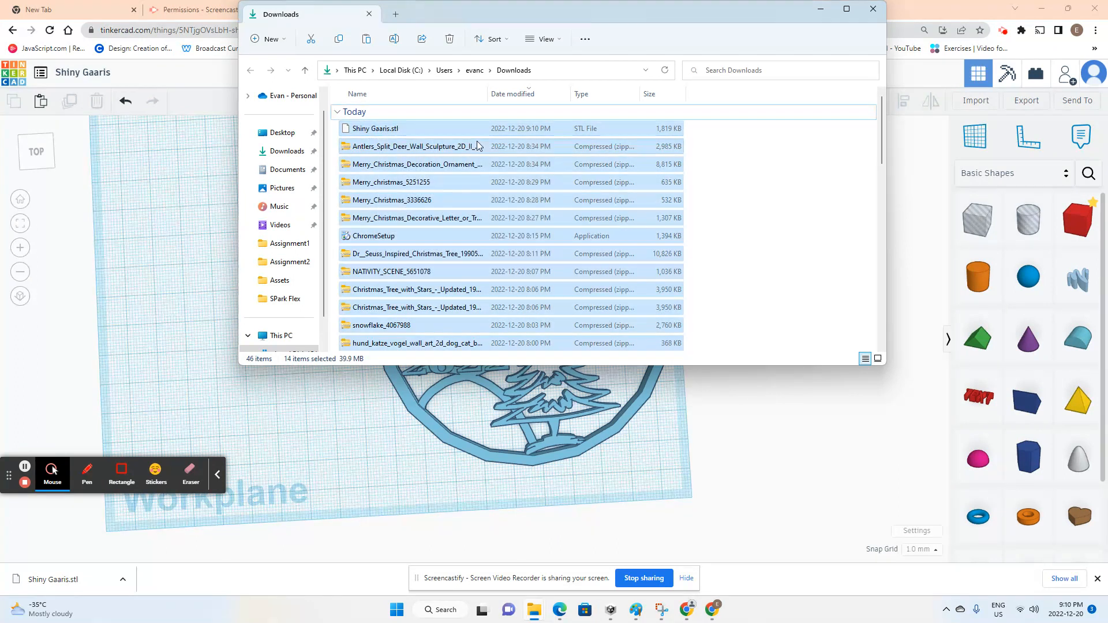
- Rename the exported Shiny Gaaris.stl file in the Downloads folder to FIRST_LASTNAME.stl
click(394, 133)
right_click(382, 130)
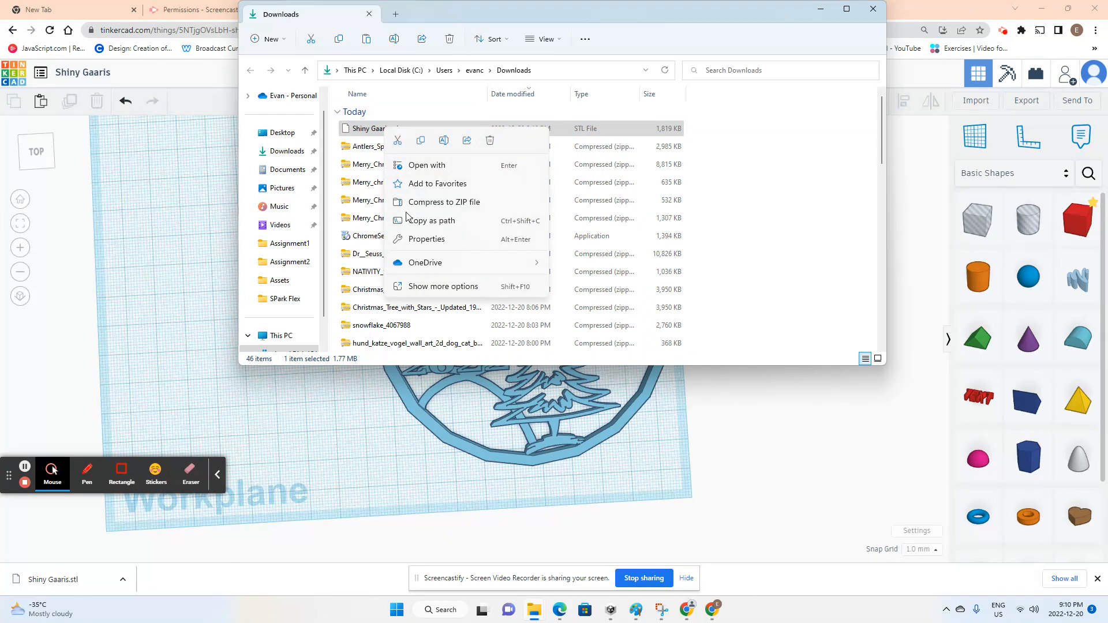
click(438, 286)
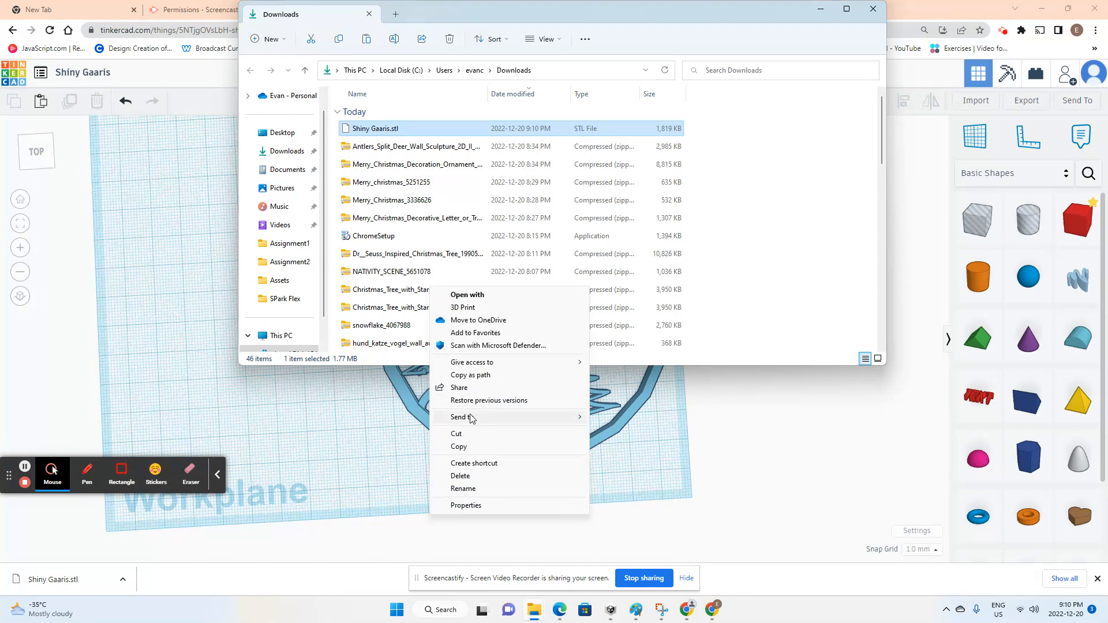
click(465, 488)
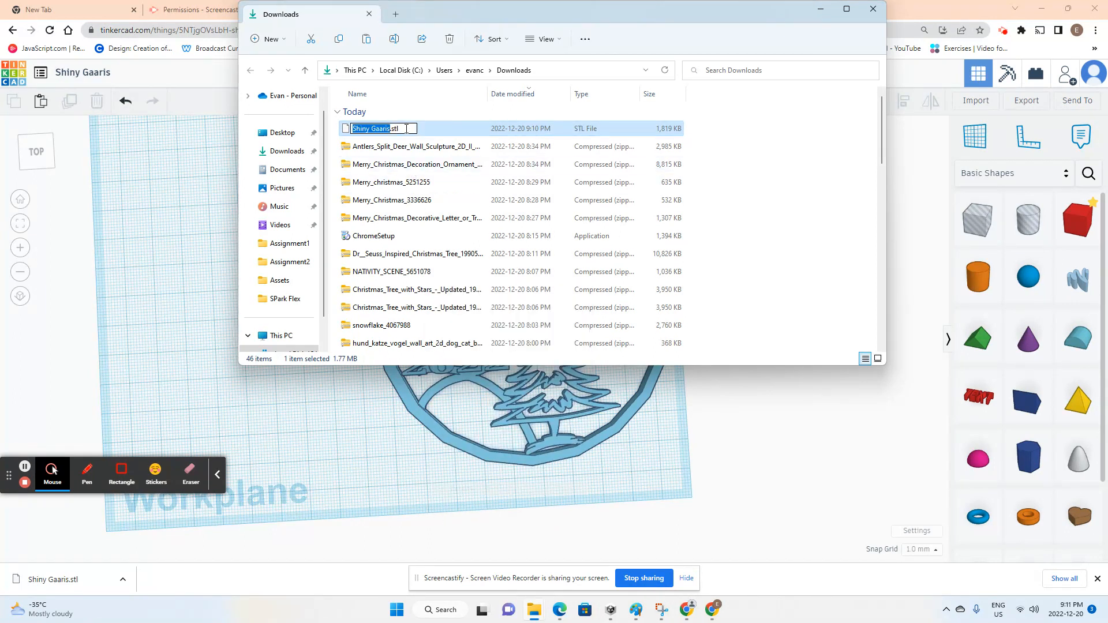
text(Fi)
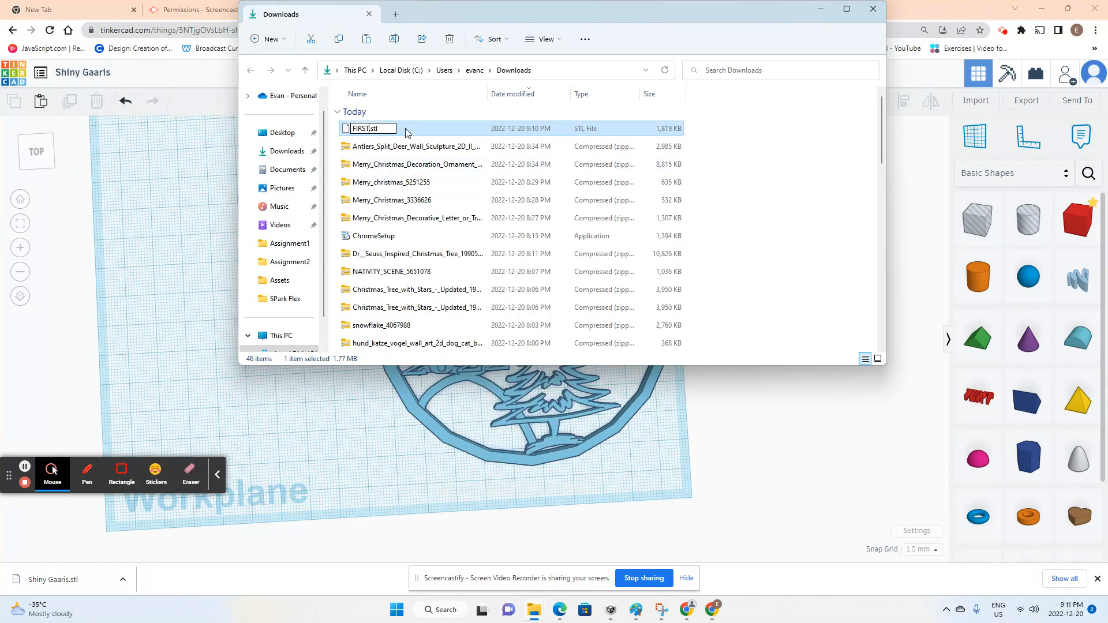
text(RST_LASTNAME)
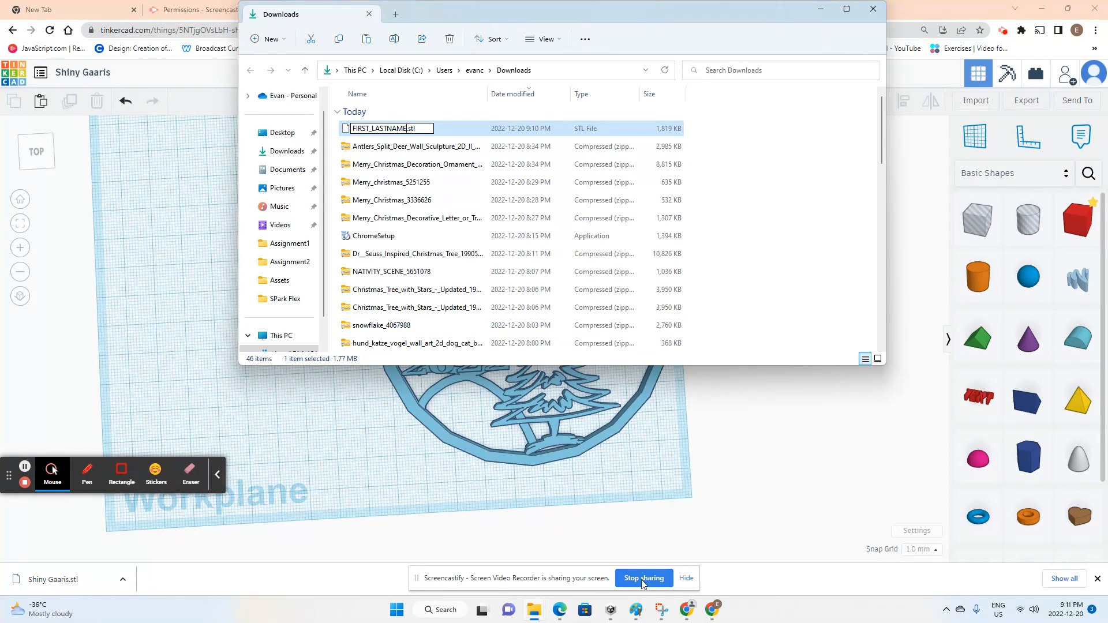
key(Return)
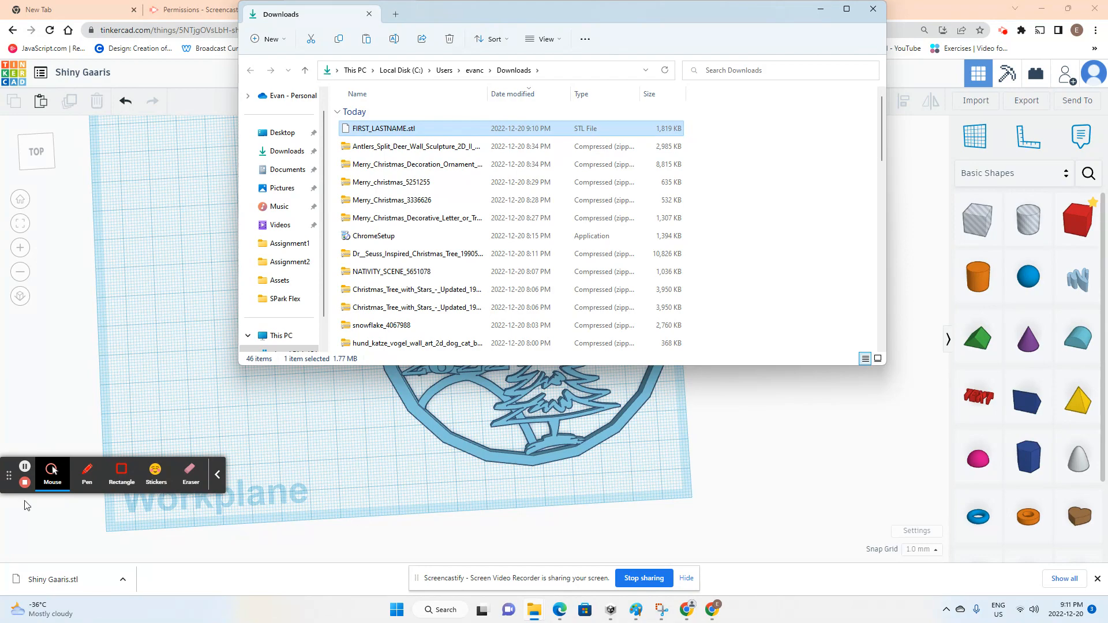